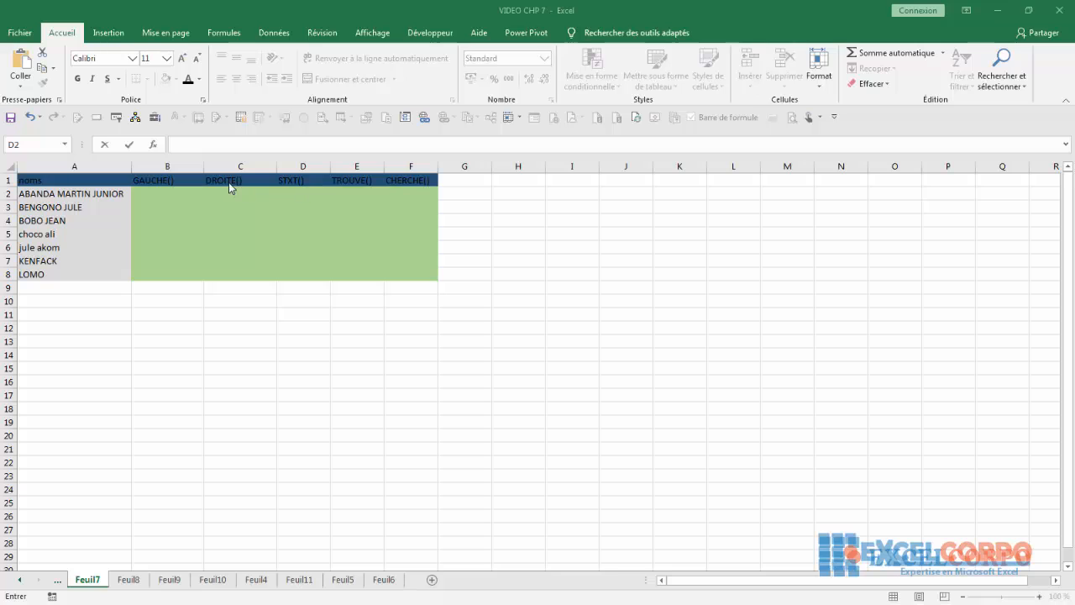
# - Insert the GAUCHE function from the Texte category into cell H3 through Insert Function
pyautogui.click(142, 194)
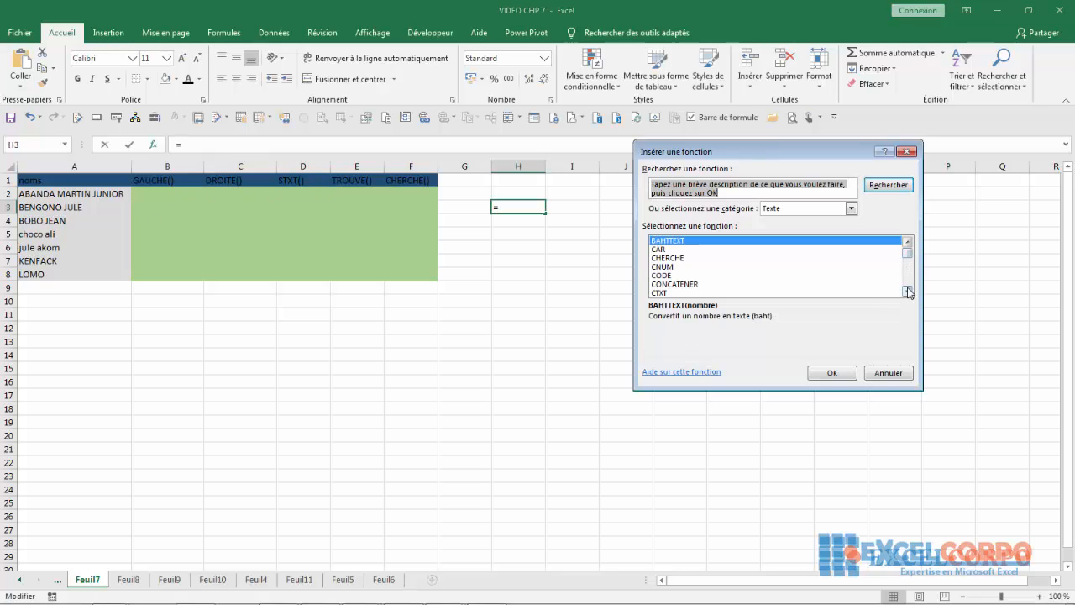
pyautogui.click(907, 291)
pyautogui.click(907, 291)
pyautogui.click(907, 291)
pyautogui.click(907, 291)
pyautogui.click(907, 291)
pyautogui.click(907, 290)
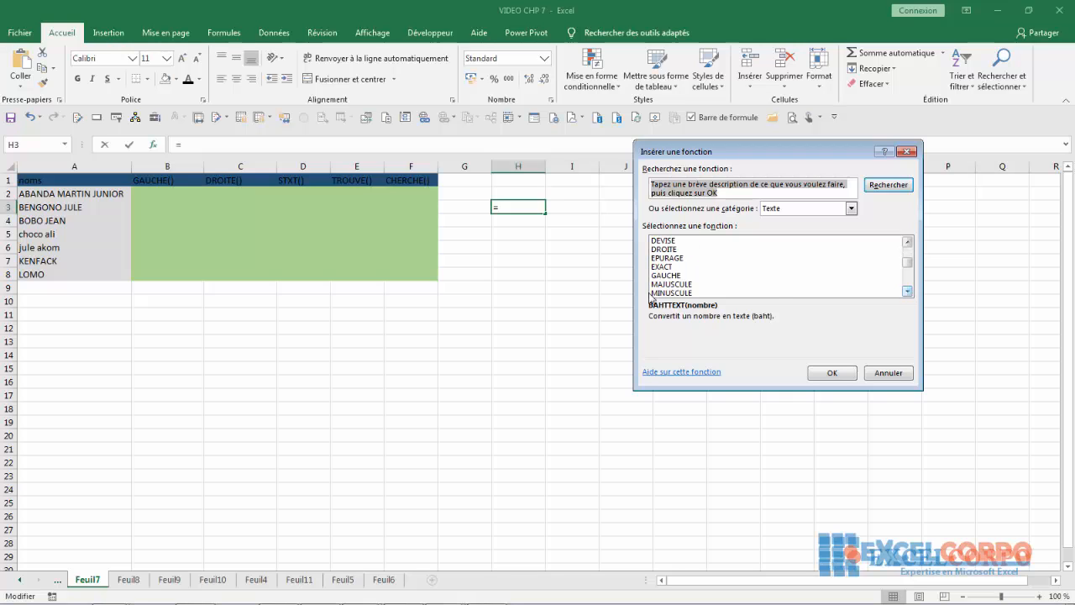
pyautogui.click(665, 275)
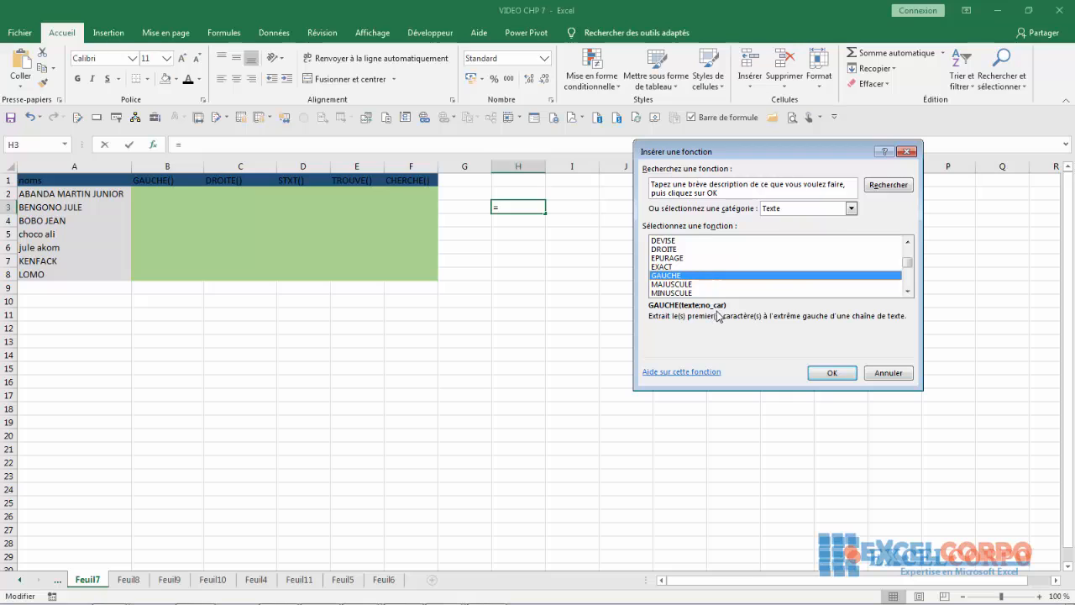
pyautogui.click(831, 374)
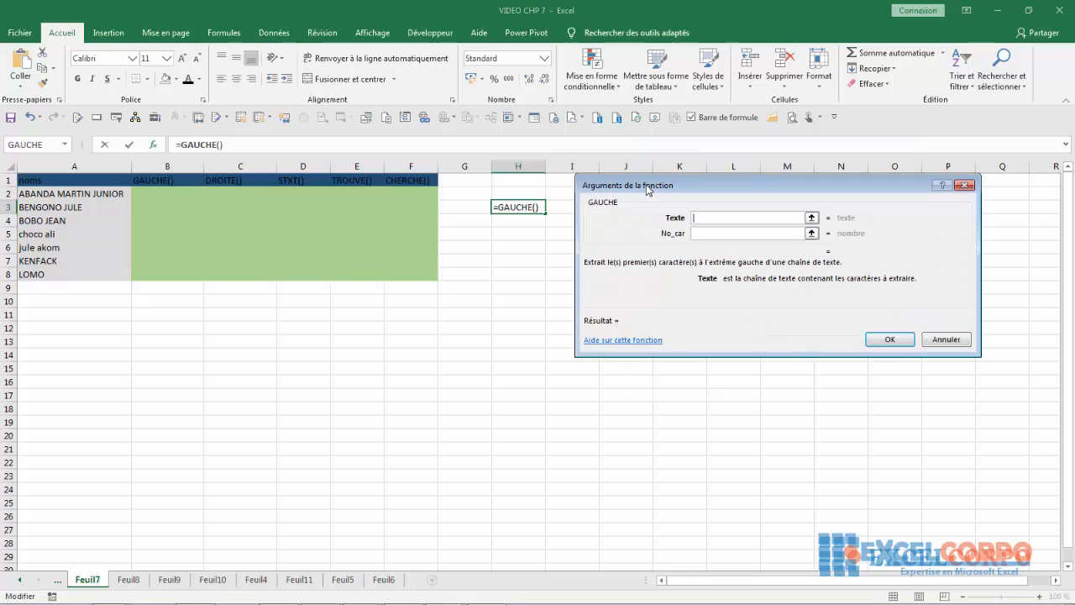
# - Move the GAUCHE arguments dialog aside and read the No_car argument help
pyautogui.moveTo(647, 190); pyautogui.dragTo(514, 242)
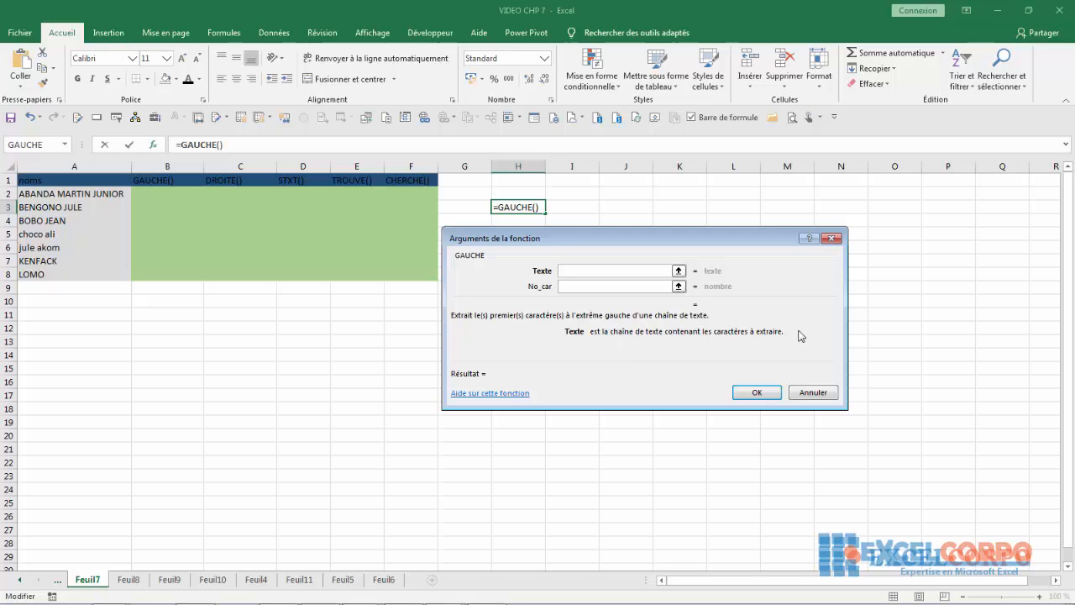
pyautogui.click(590, 286)
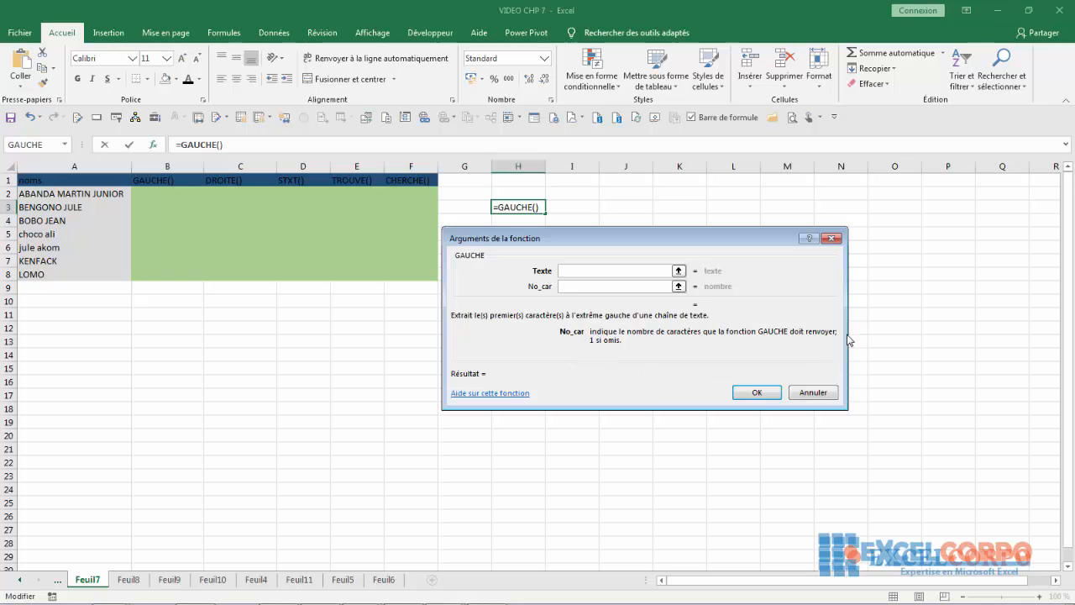
# - Cancel the GAUCHE formula in H3 and clear a stray plus sign from B2
pyautogui.click(813, 392)
pyautogui.click(149, 192)
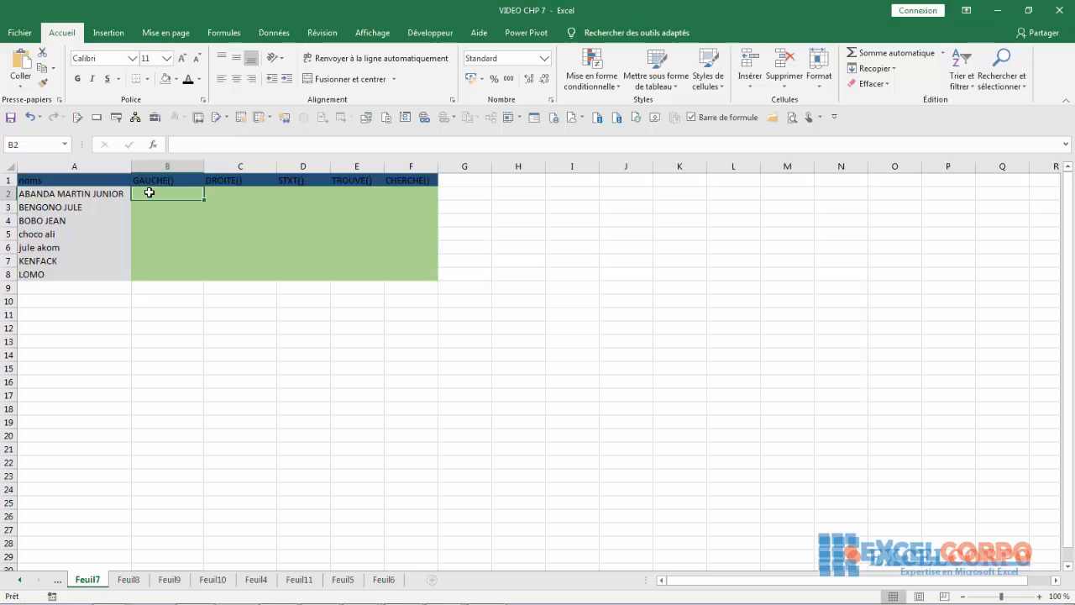
pyautogui.write('+')
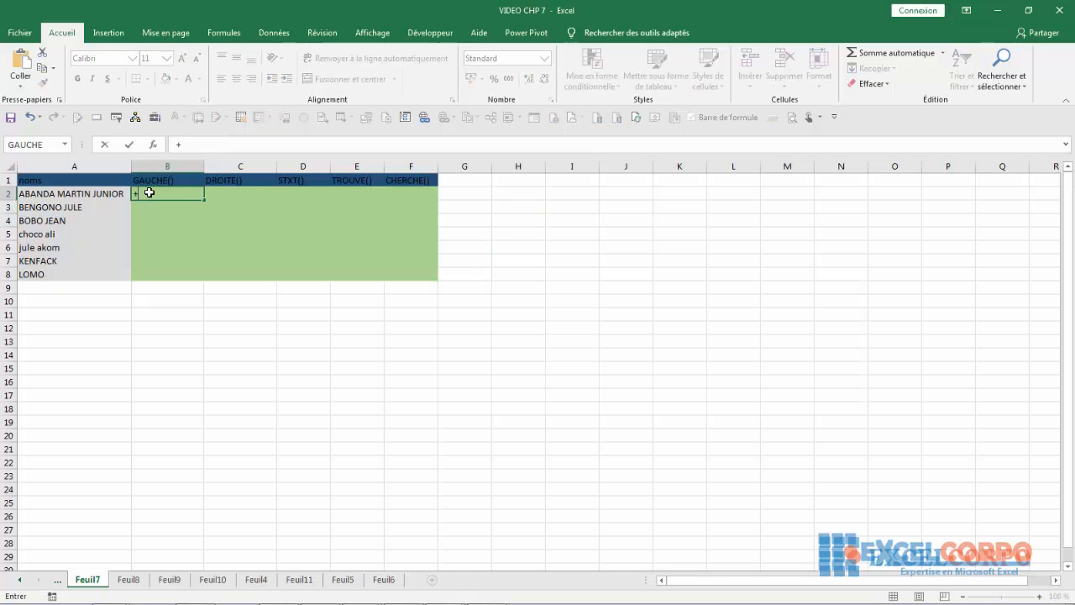
pyautogui.press('Escape')
pyautogui.write('=')
pyautogui.write('gau')
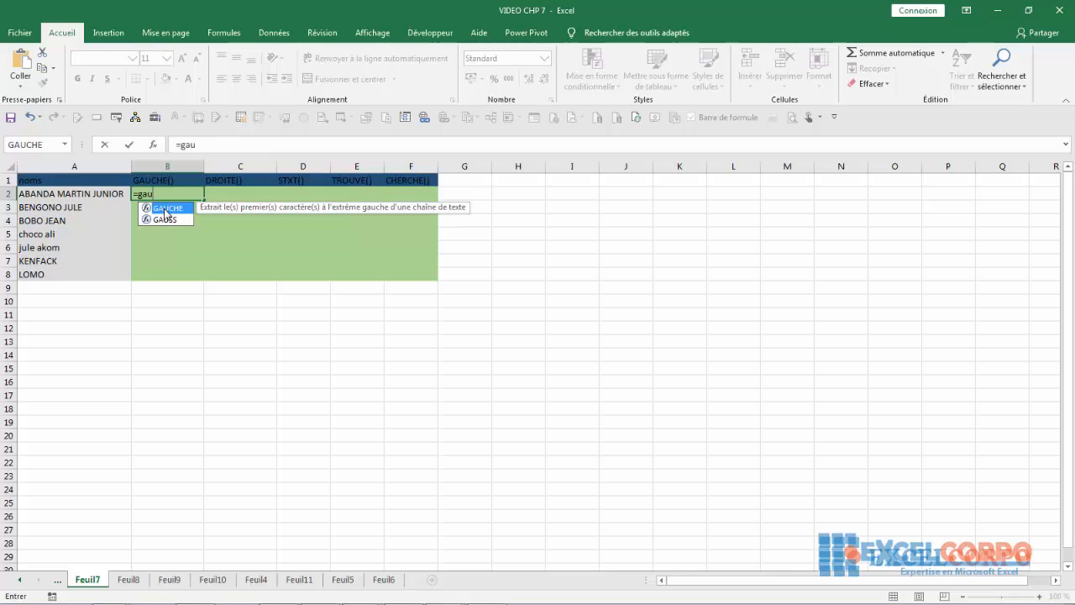
pyautogui.doubleClick(165, 210)
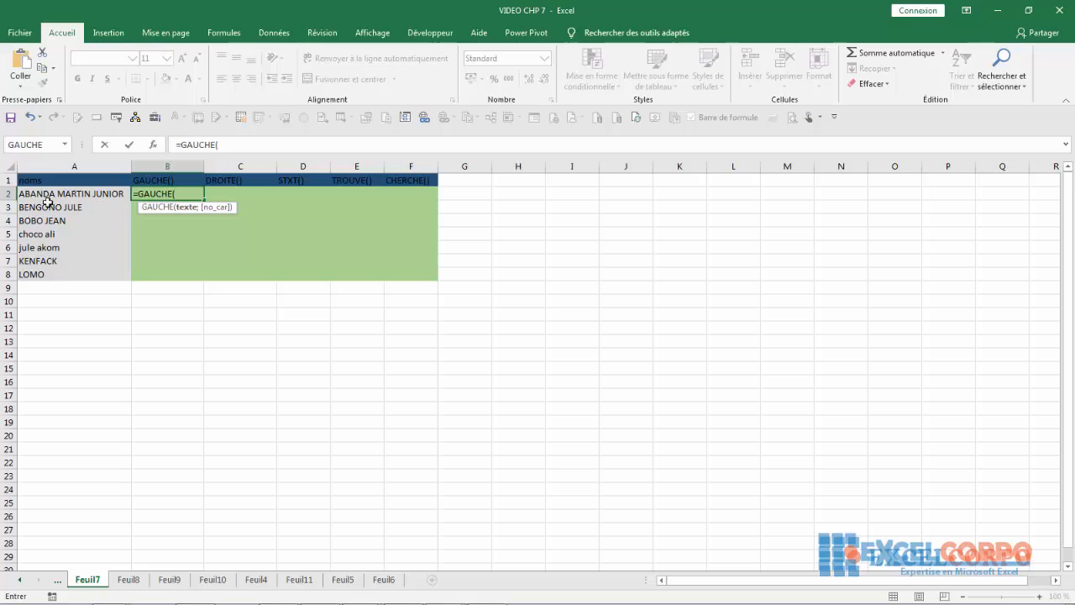
pyautogui.click(33, 193)
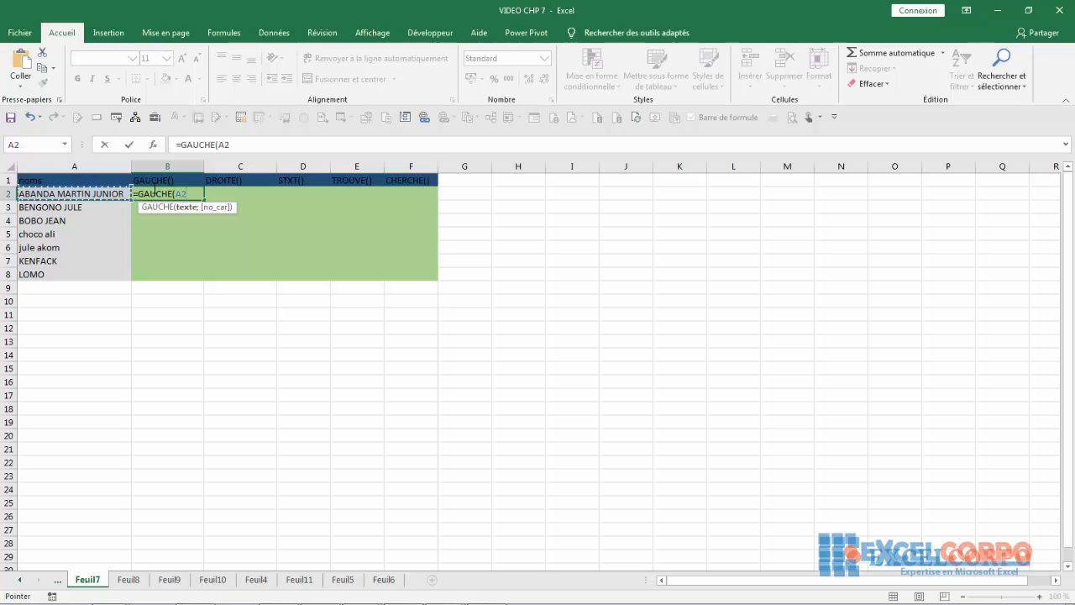
pyautogui.write(';6')
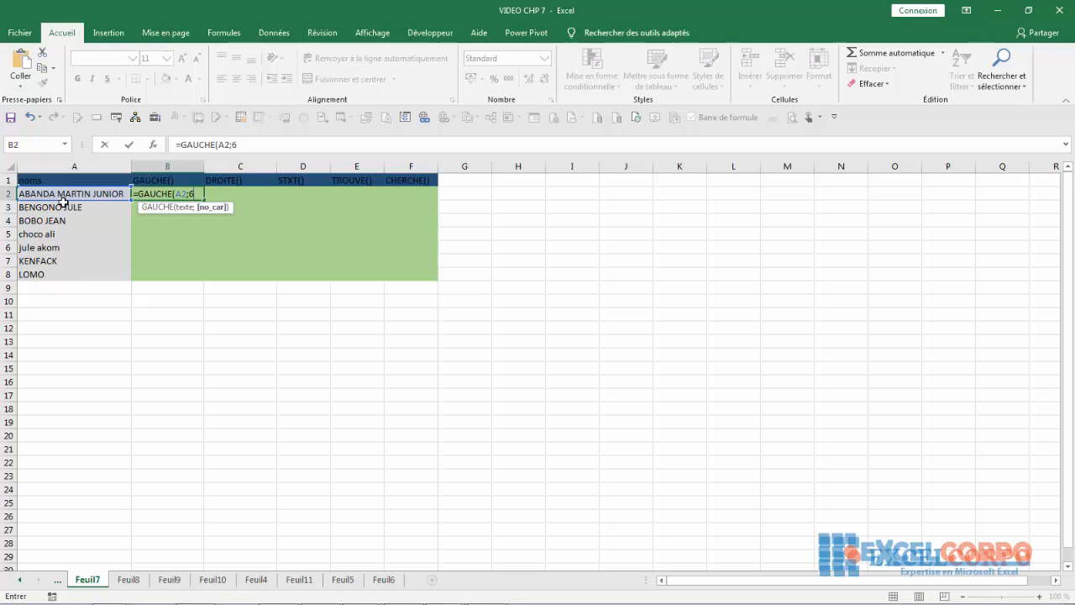
pyautogui.write(')')
pyautogui.press('Return')
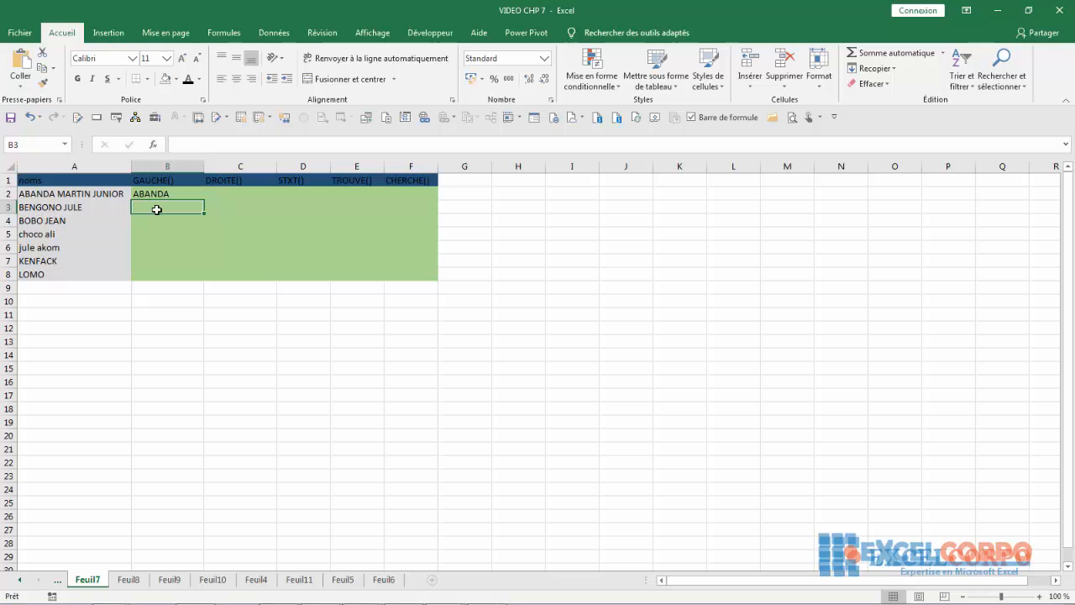
pyautogui.write('=')
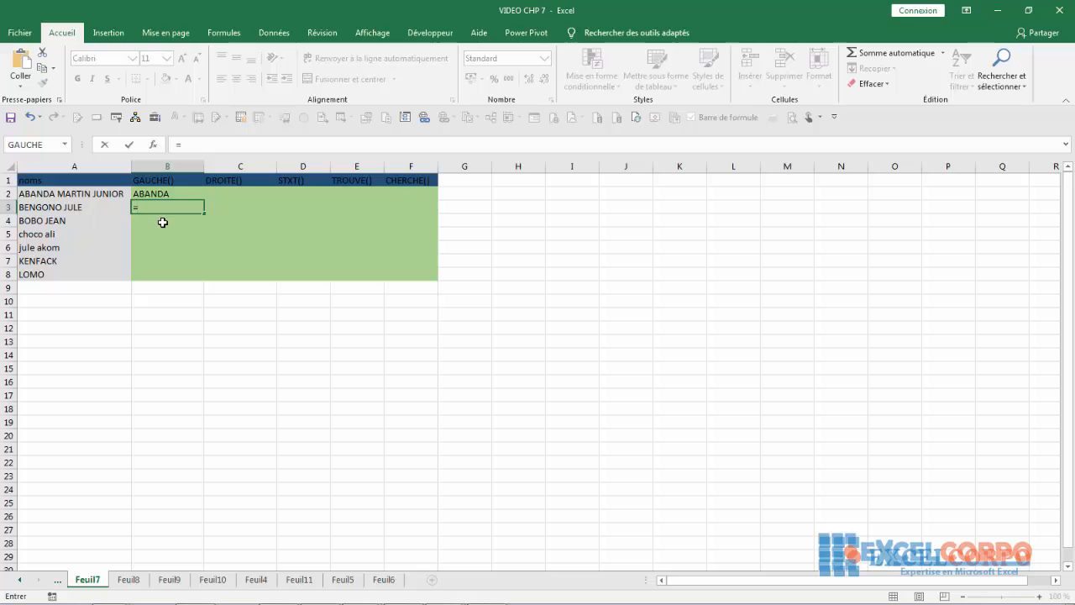
pyautogui.write('gauche')
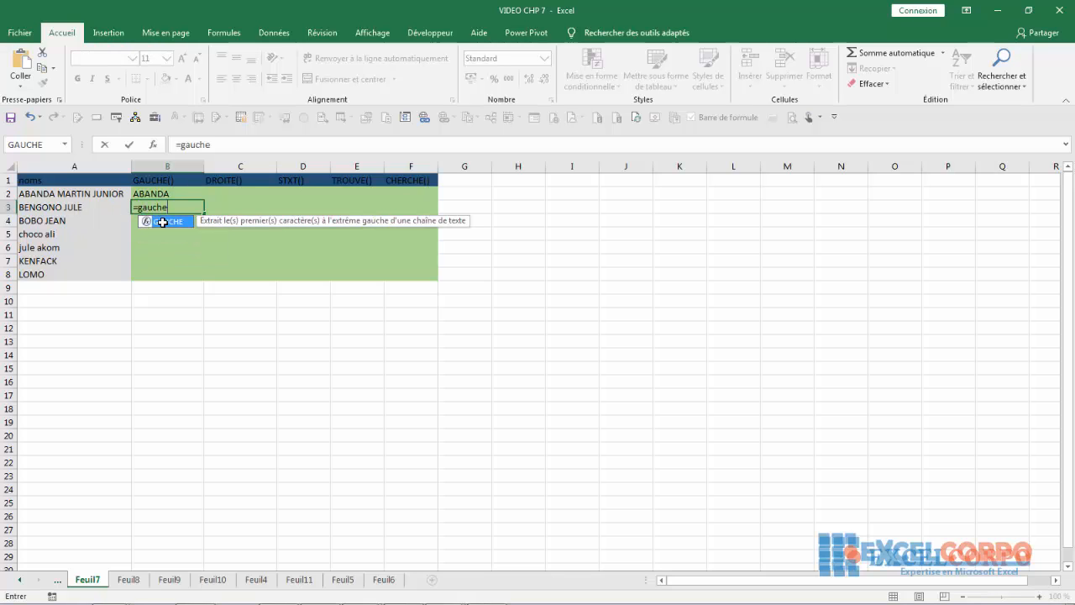
pyautogui.doubleClick(162, 221)
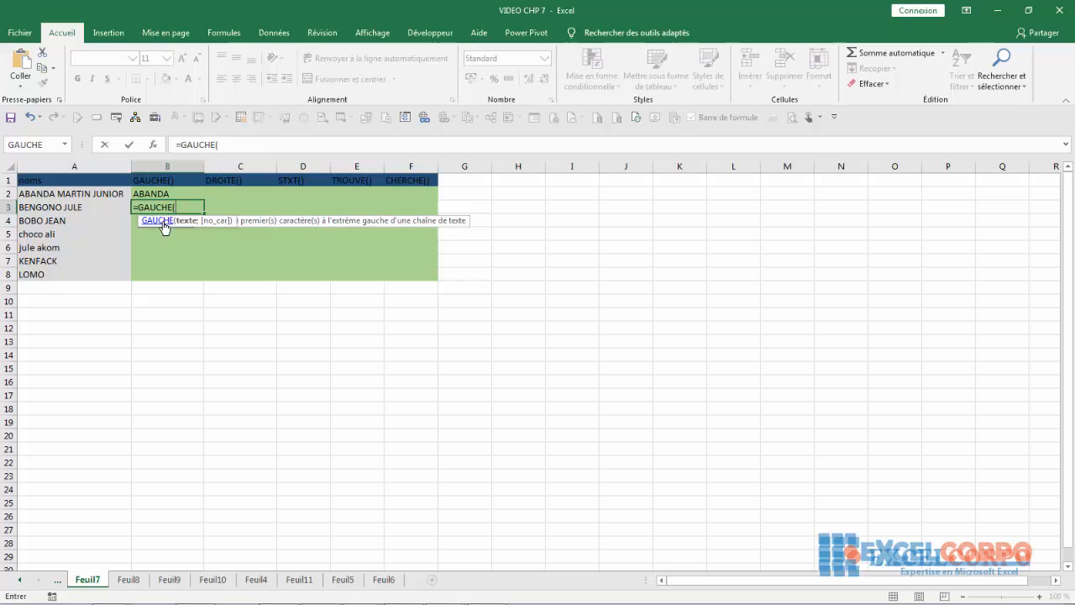
pyautogui.click(48, 208)
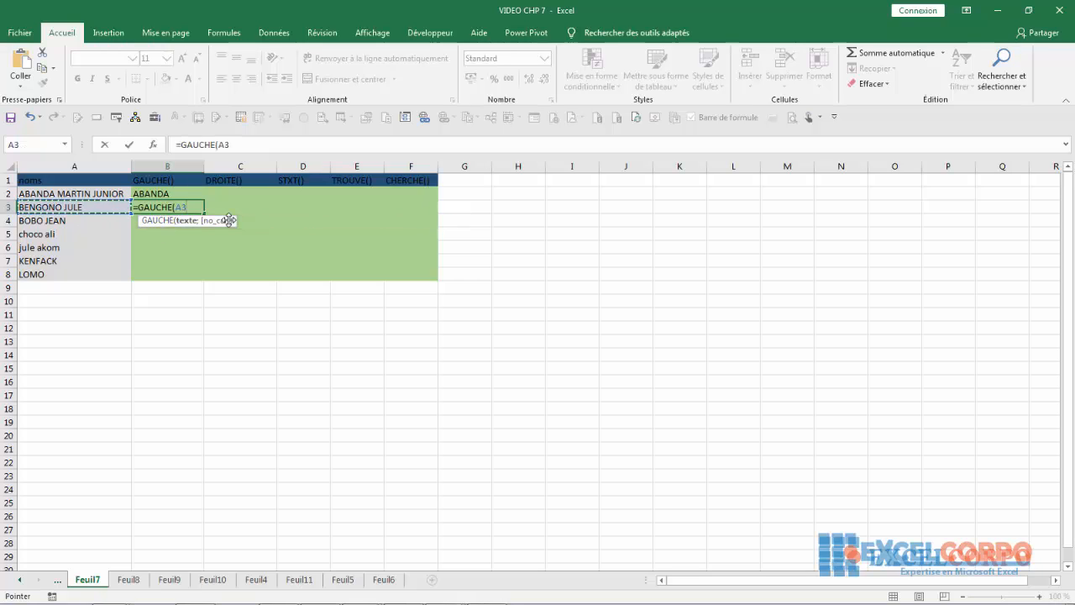
pyautogui.write(';')
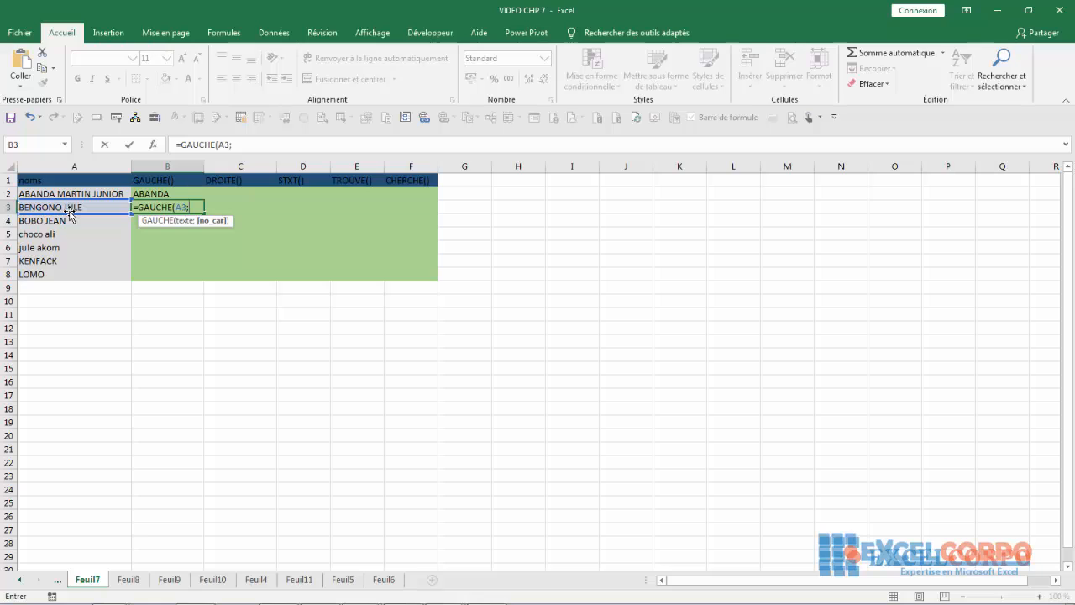
pyautogui.write('11')
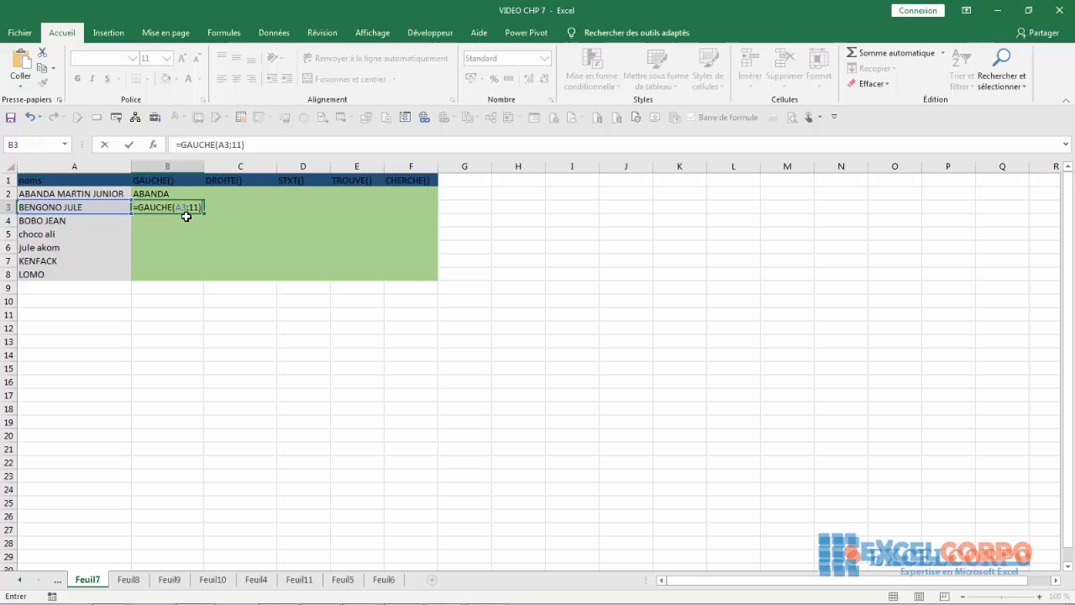
pyautogui.press('Return')
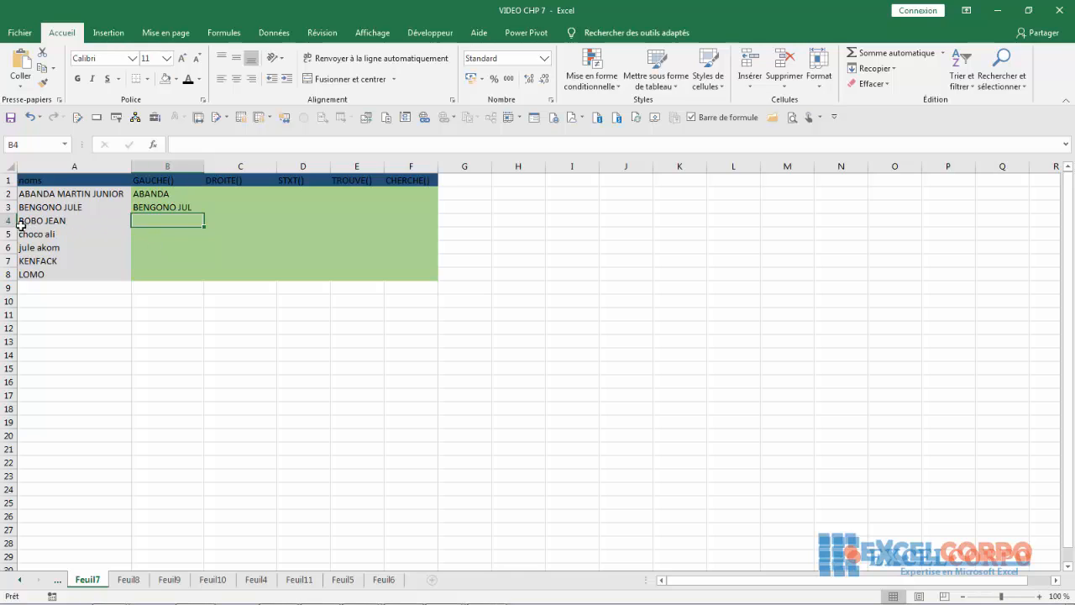
# - Enter =GAUCHE(A4;2) in B4, showing BO, and return to check the result
pyautogui.write('=GAUCHE(')
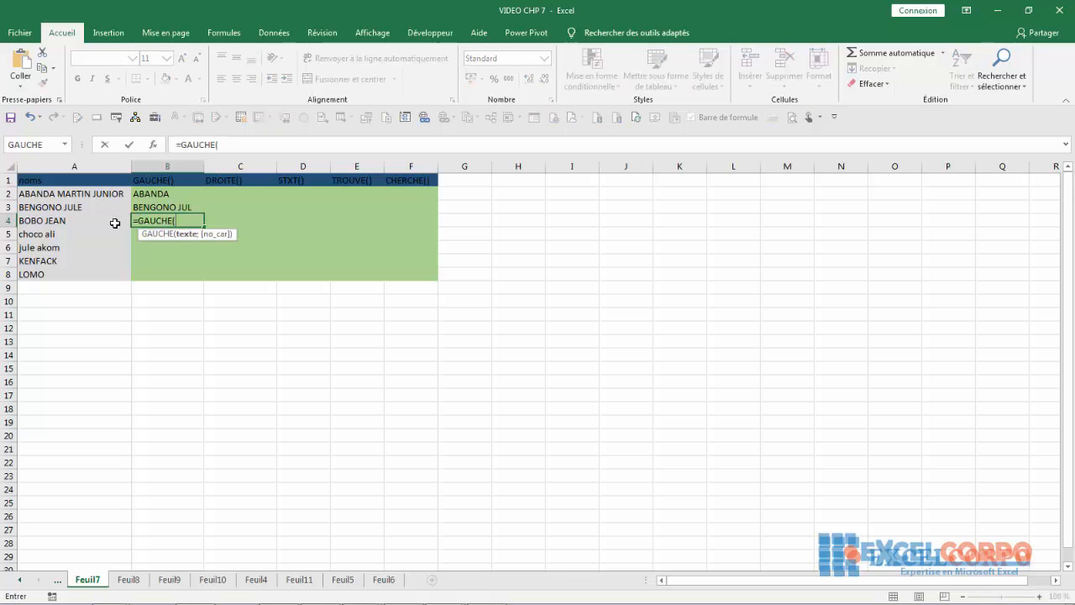
pyautogui.click(41, 223)
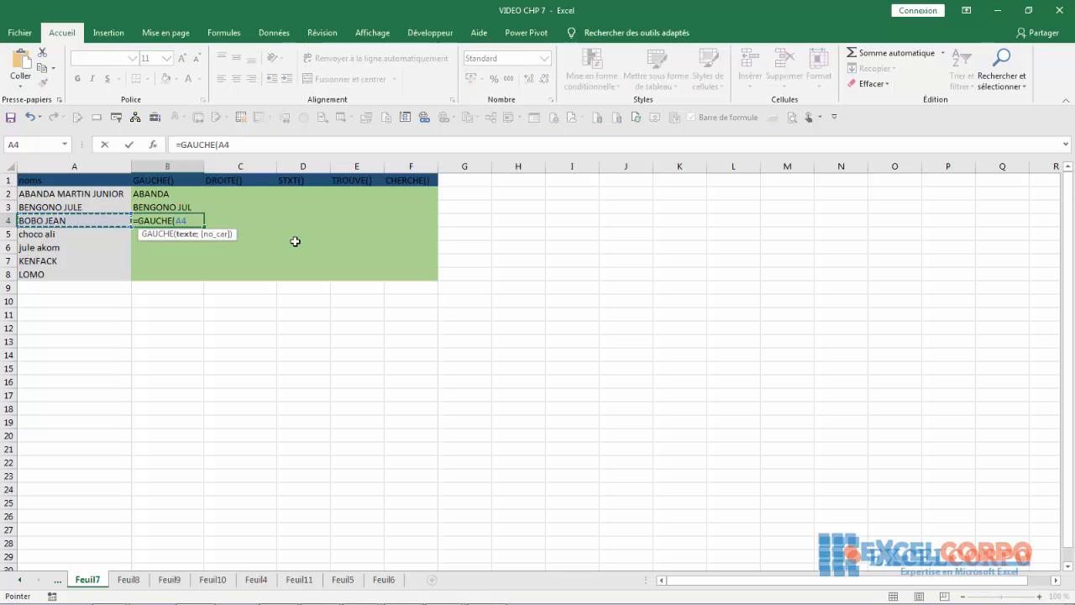
pyautogui.write(';')
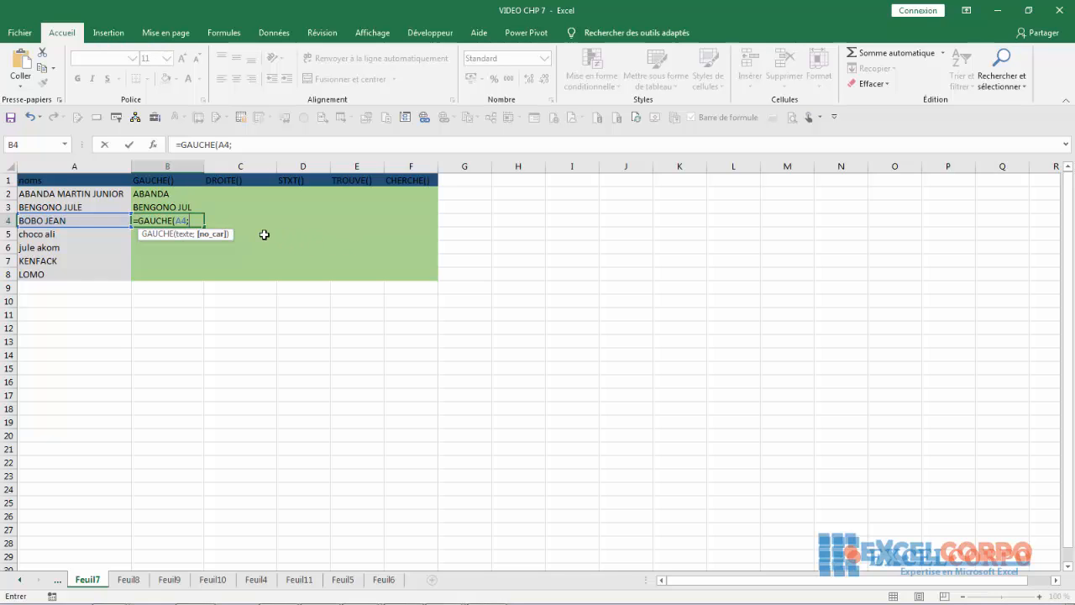
pyautogui.write('2)')
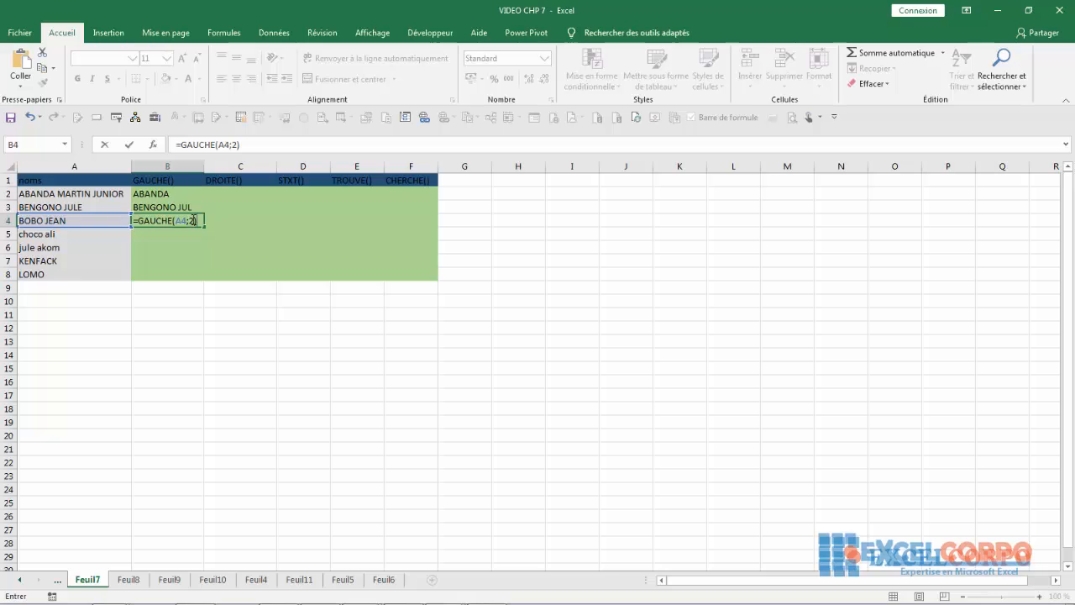
pyautogui.press('Return')
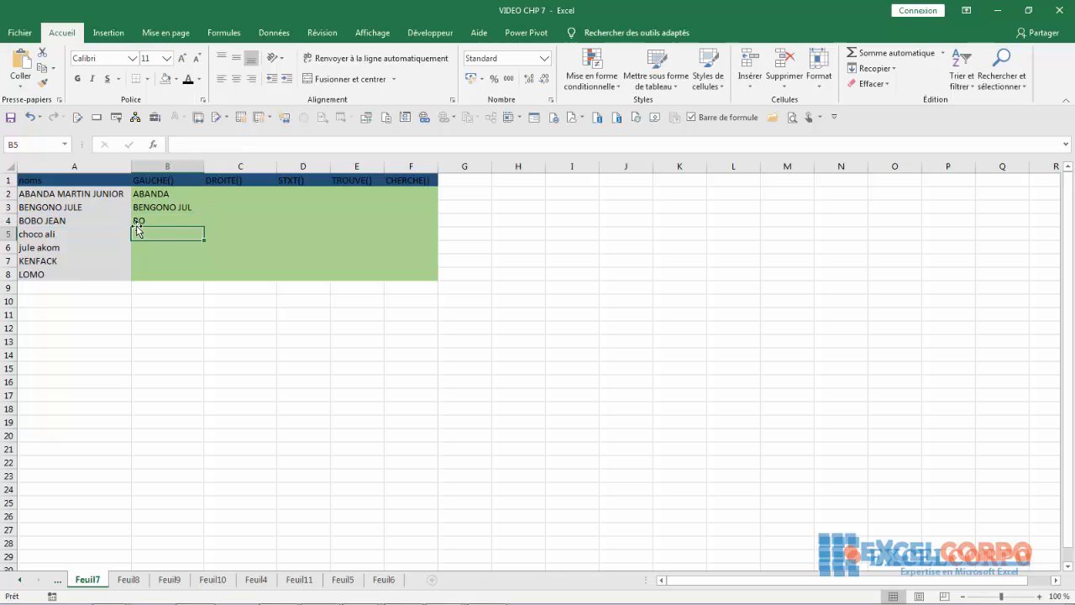
pyautogui.press('Up')
# - Select C2 and widen column C slightly
pyautogui.click(148, 242)
pyautogui.click(157, 229)
pyautogui.click(229, 192)
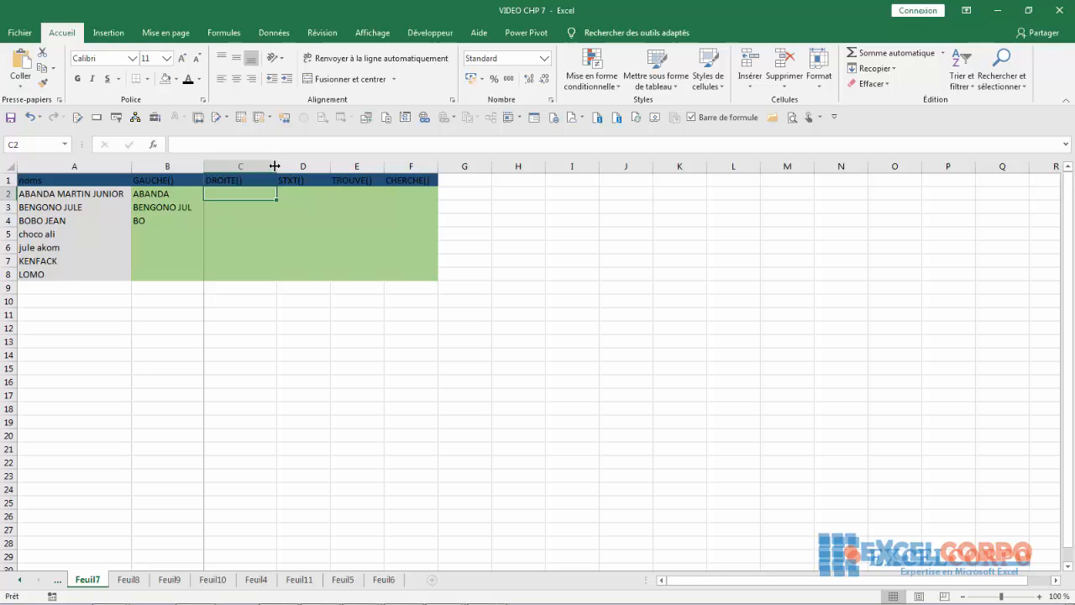
pyautogui.moveTo(274, 165); pyautogui.dragTo(290, 165)
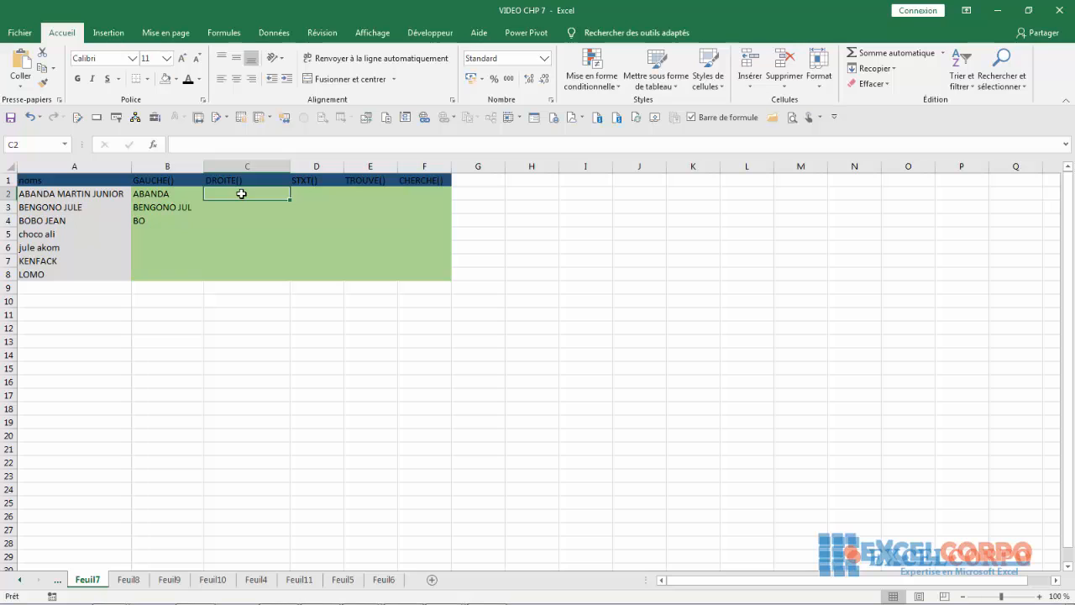
# - Insert DROITE from the Texte category into C2 with Shift+F3 and reposition its arguments dialog
pyautogui.hotkey('shift', 'F3')
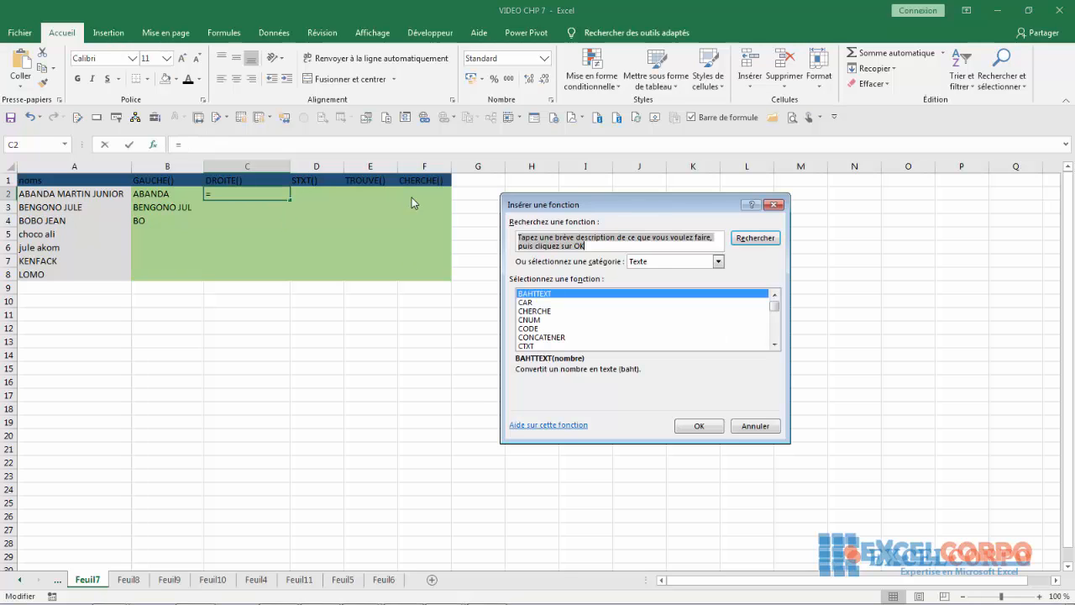
pyautogui.click(775, 344)
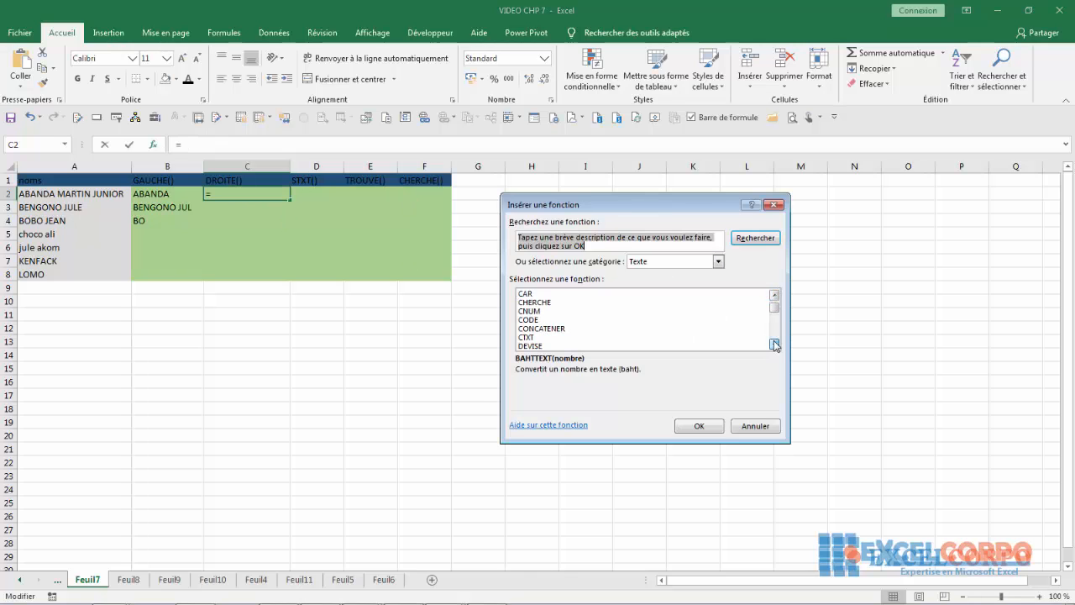
pyautogui.click(774, 344)
pyautogui.click(774, 344)
pyautogui.click(553, 337)
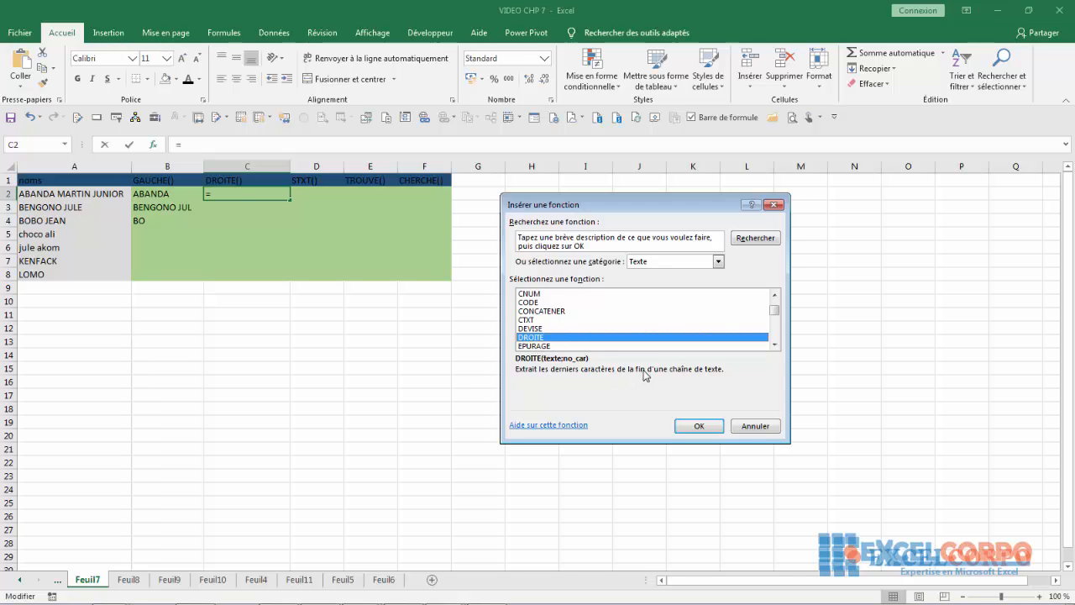
pyautogui.press('Return')
pyautogui.moveTo(518, 243); pyautogui.dragTo(514, 220)
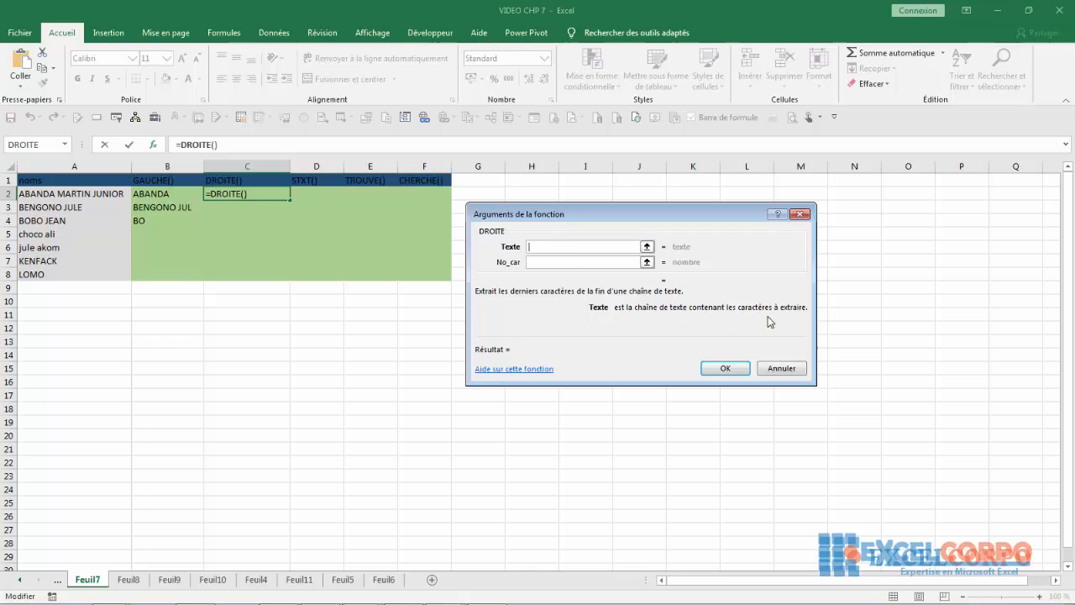
# - Read the No_car help, then cancel the DROITE arguments dialog
pyautogui.click(533, 261)
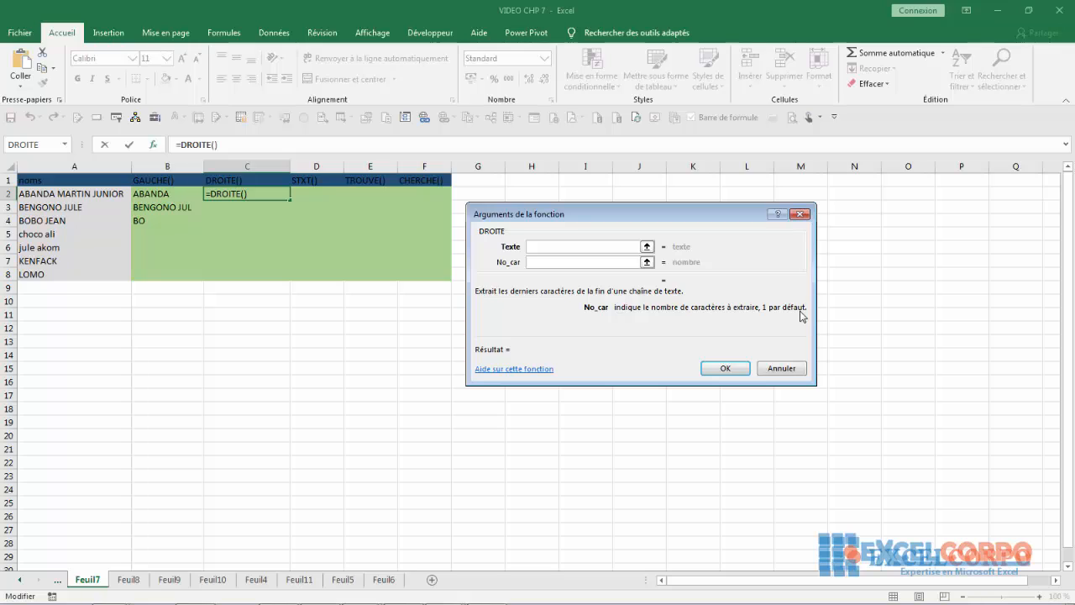
pyautogui.click(784, 374)
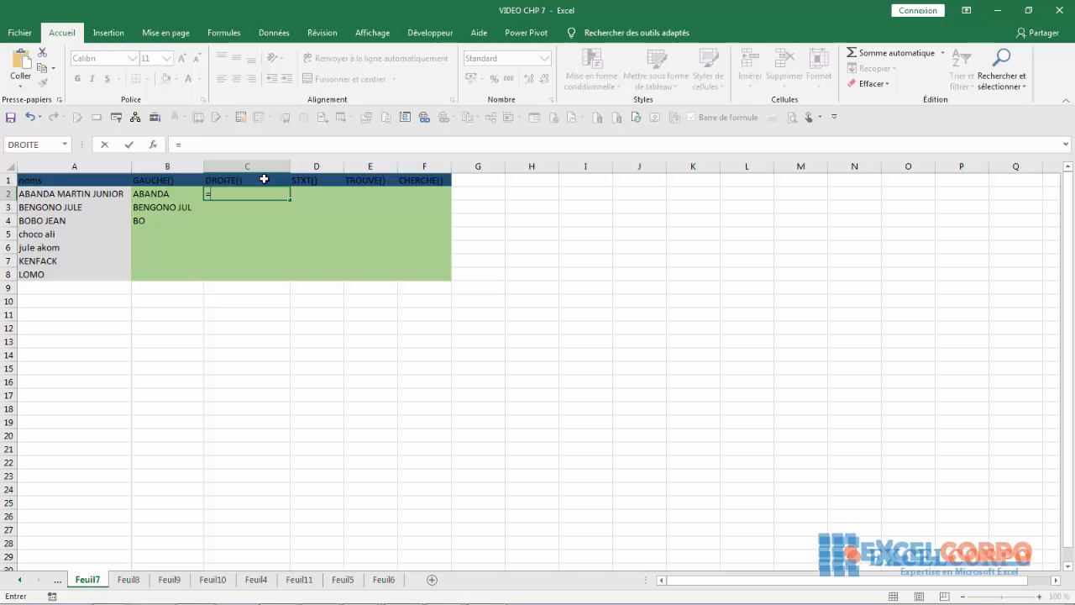
pyautogui.write('droit')
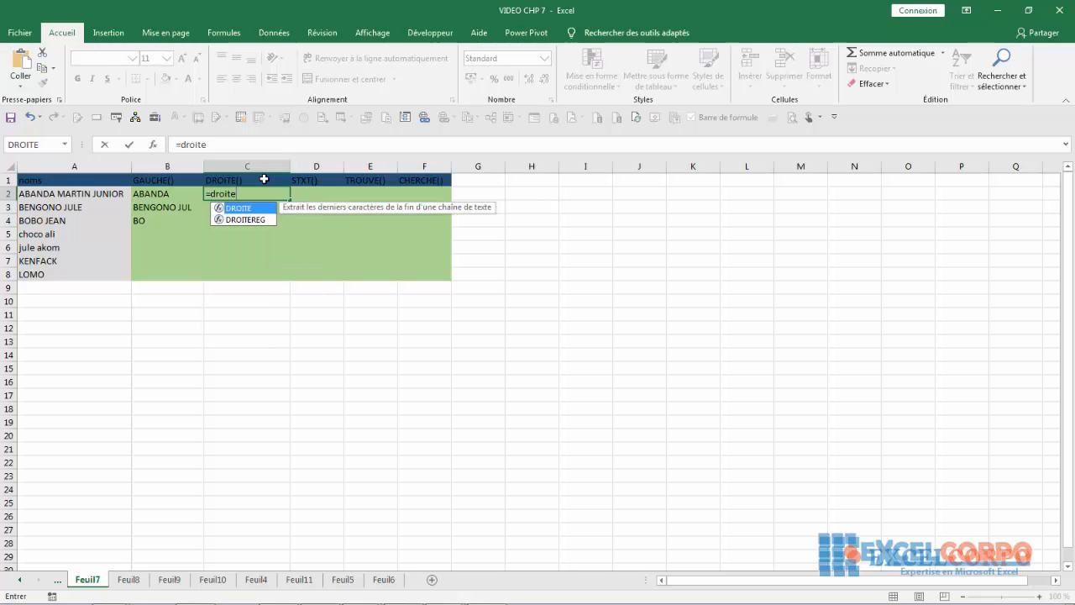
pyautogui.write('e')
pyautogui.doubleClick(245, 207)
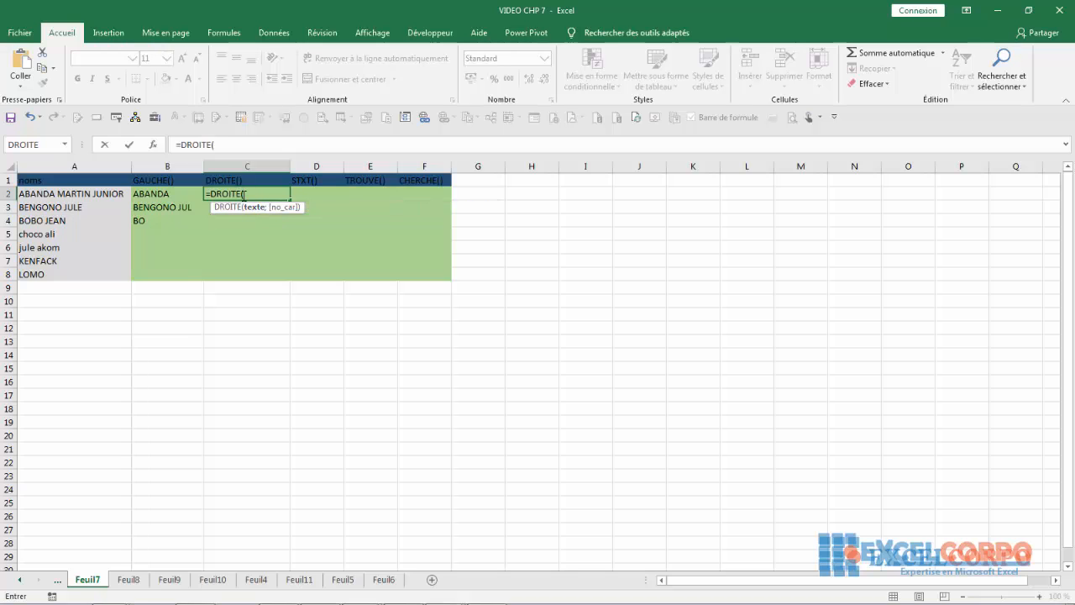
pyautogui.click(72, 195)
pyautogui.write(';6')
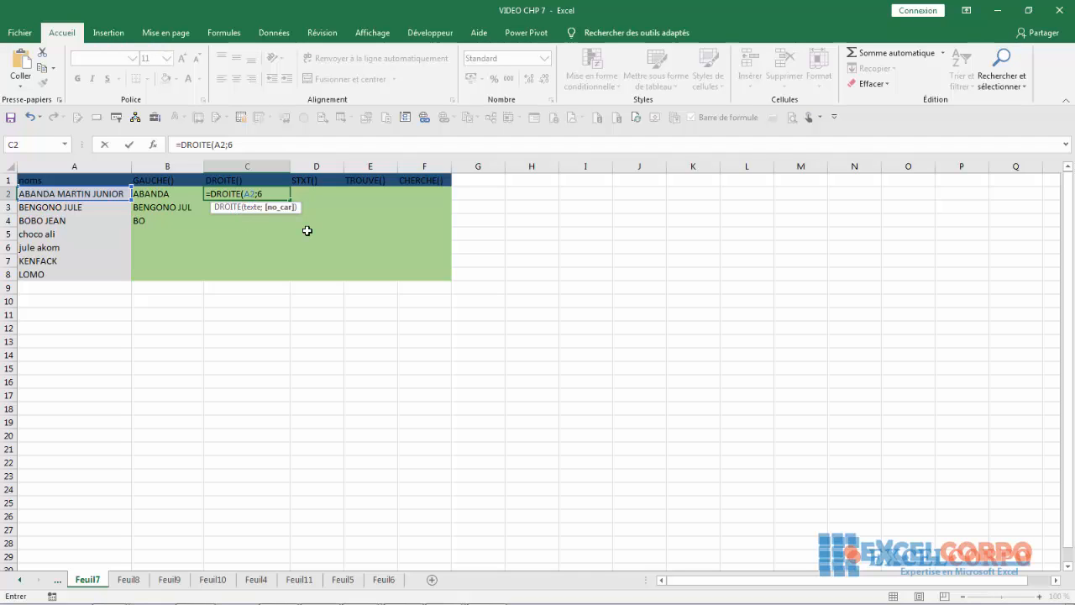
pyautogui.press('Return')
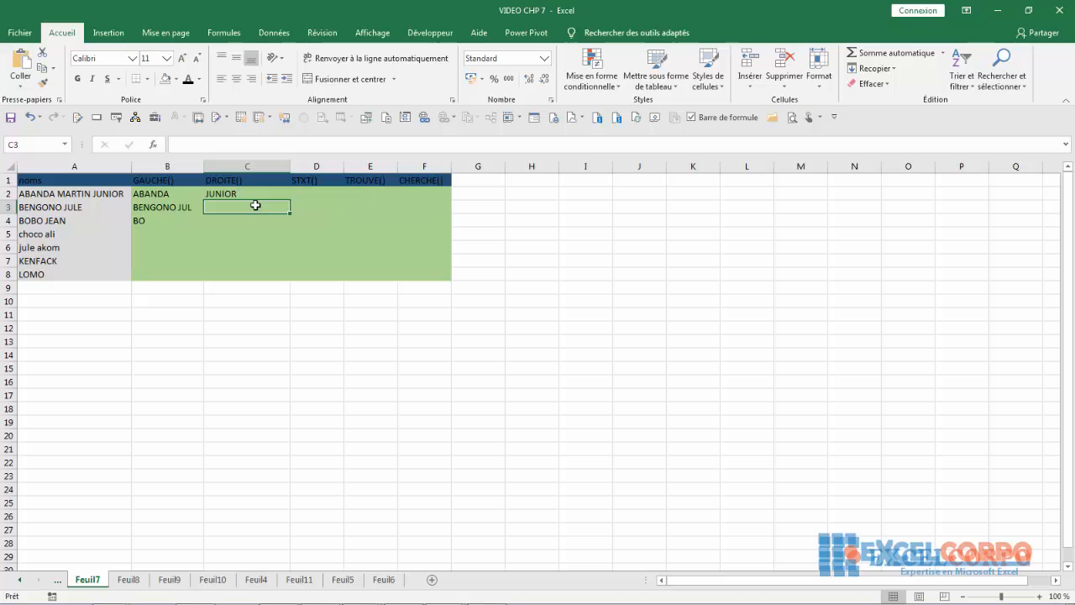
# - Enter =DROITE(A3;6) in C3, displaying O JULE
pyautogui.write('=droi')
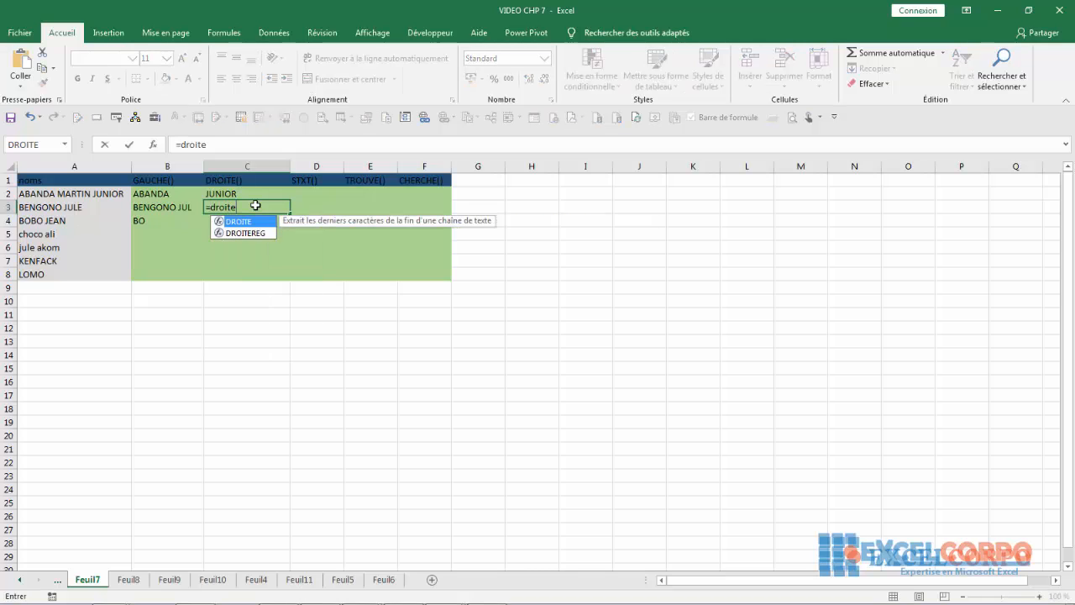
pyautogui.write('te')
pyautogui.doubleClick(239, 221)
pyautogui.click(61, 206)
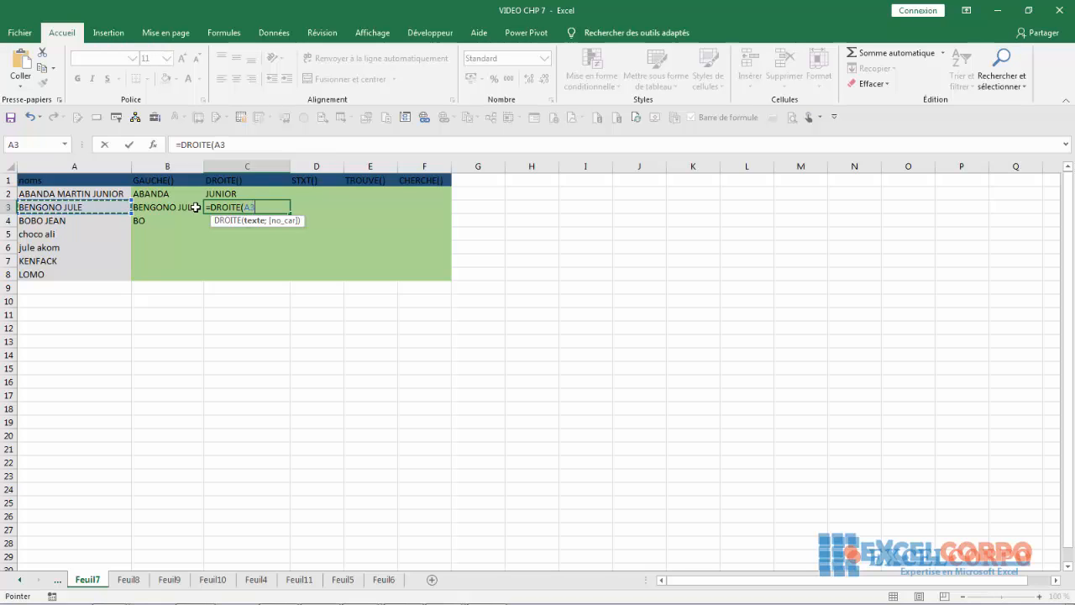
pyautogui.write(';6')
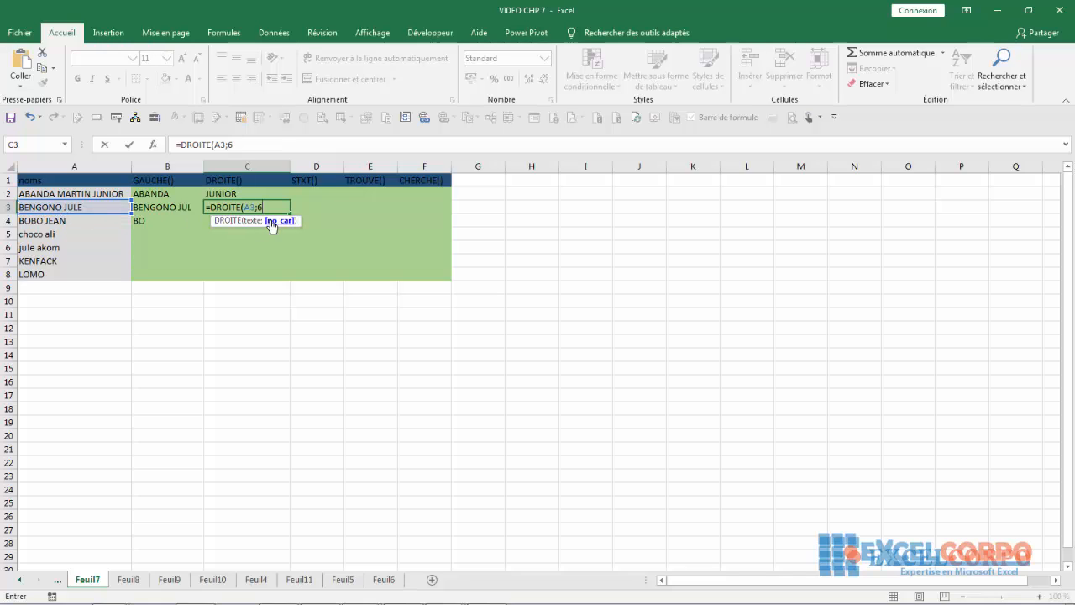
pyautogui.write(')')
pyautogui.press('Return')
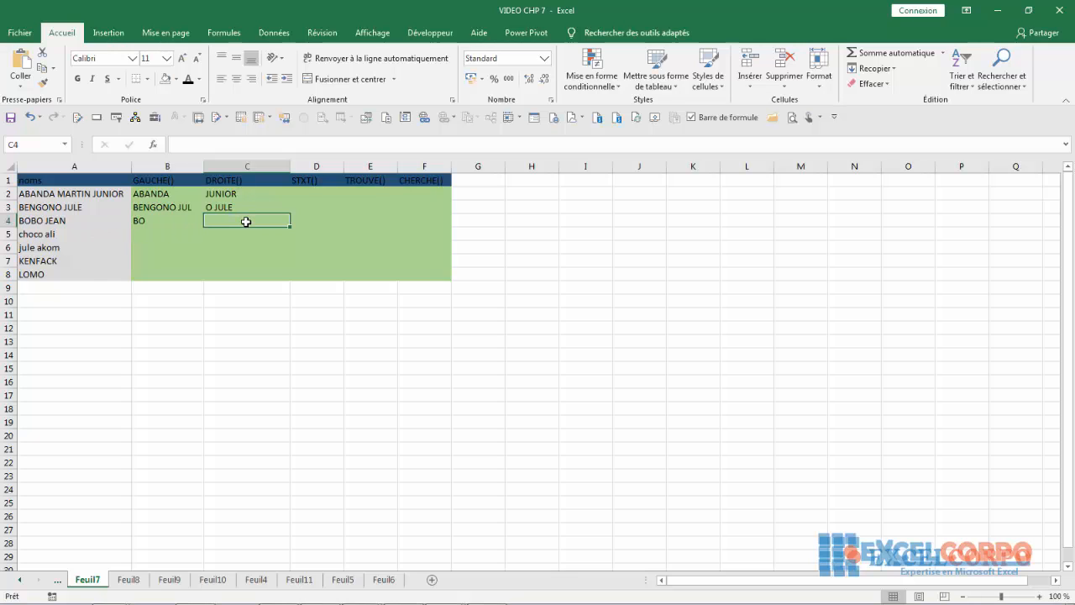
# - Enter =DROITE(A4;2) in C4 so it shows AN
pyautogui.write('=dr')
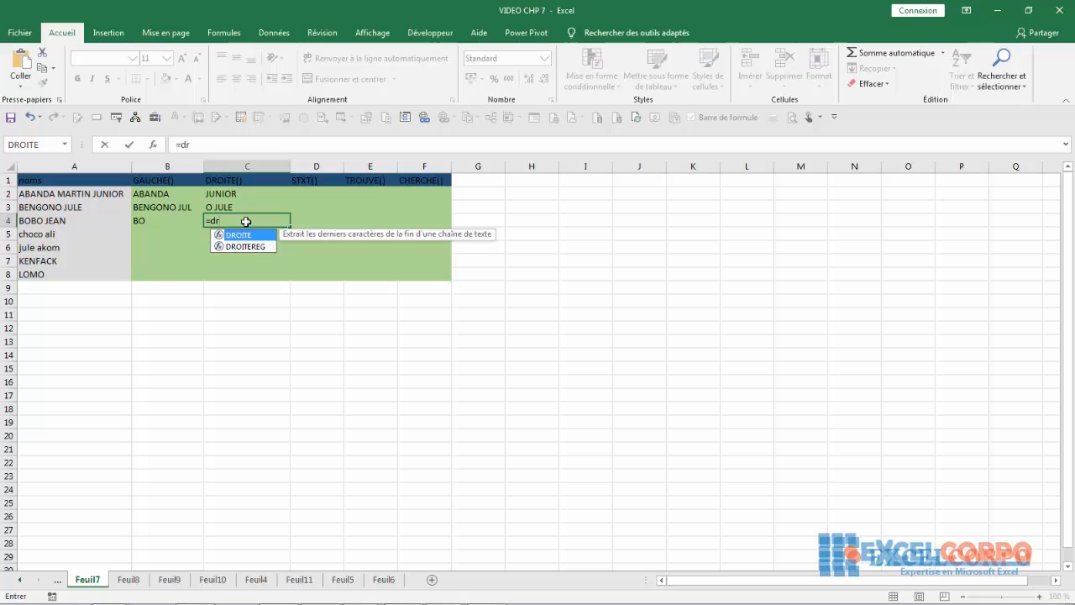
pyautogui.write('o')
pyautogui.doubleClick(237, 235)
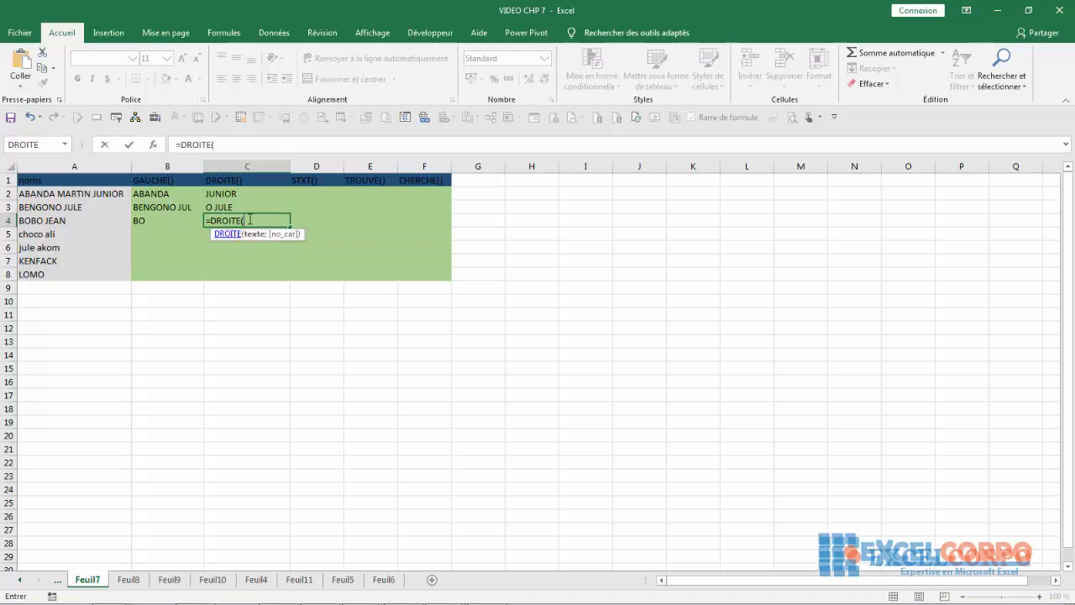
pyautogui.click(71, 220)
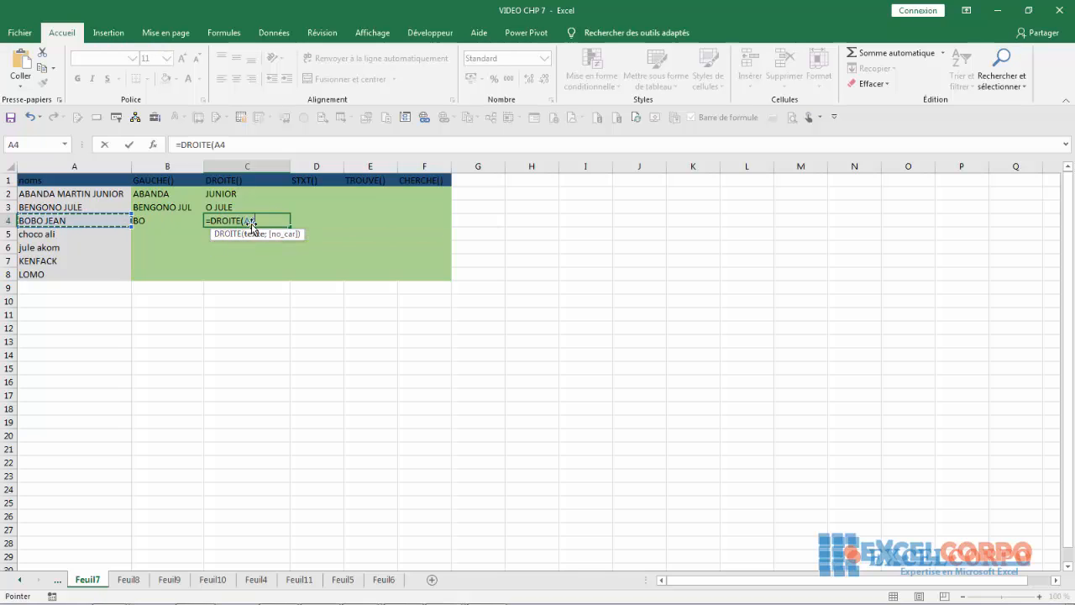
pyautogui.write(';2')
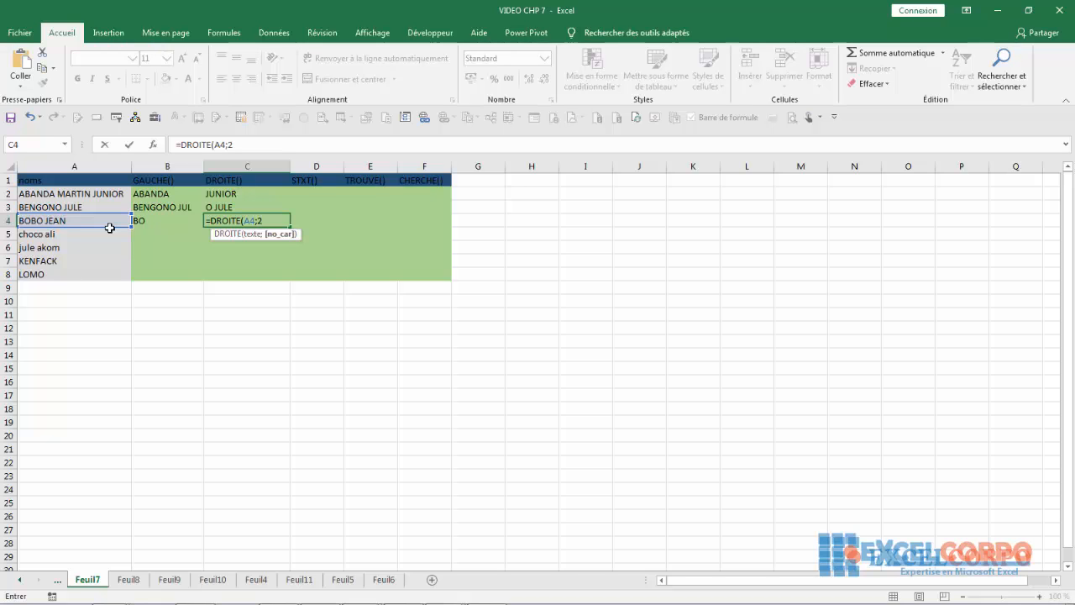
pyautogui.press('Return')
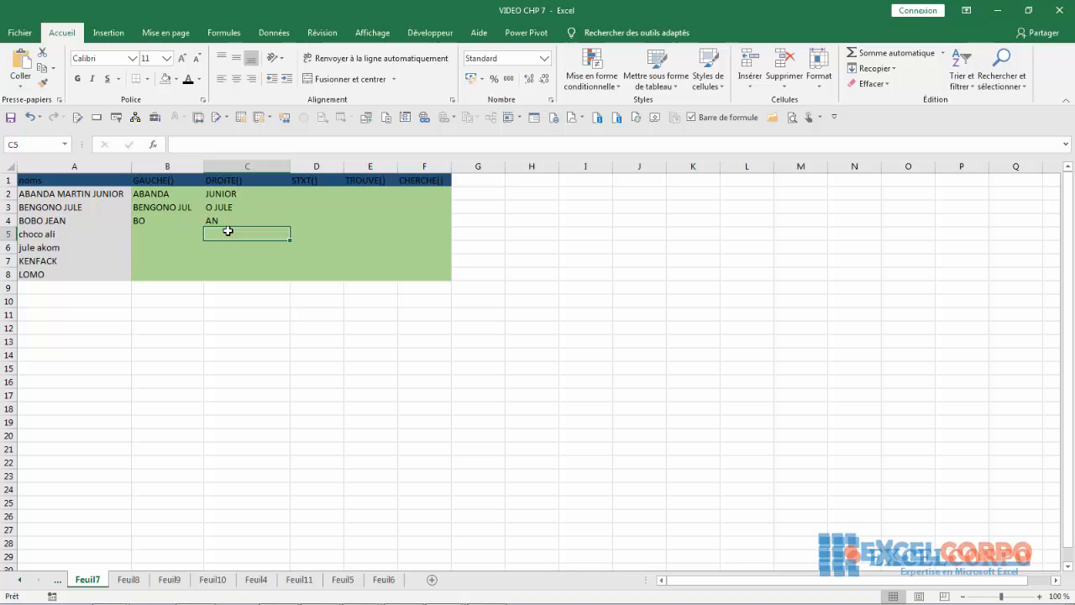
# - With D3 selected, browse the text functions to STXT, then cancel the picker
pyautogui.click(299, 202)
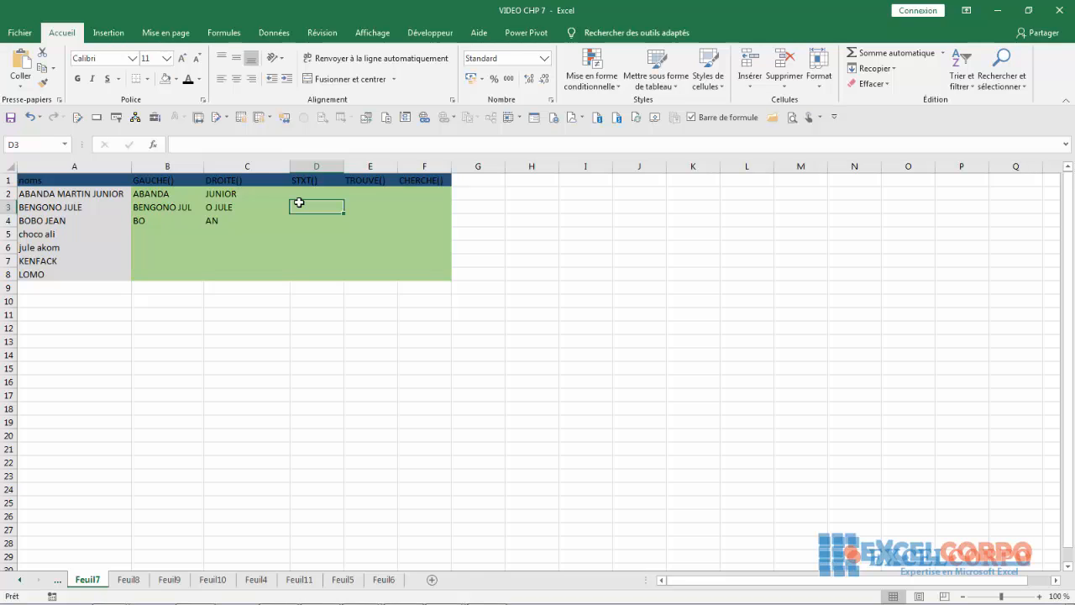
pyautogui.hotkey('shift', 'F3')
pyautogui.click(769, 321)
pyautogui.click(770, 321)
pyautogui.click(770, 321)
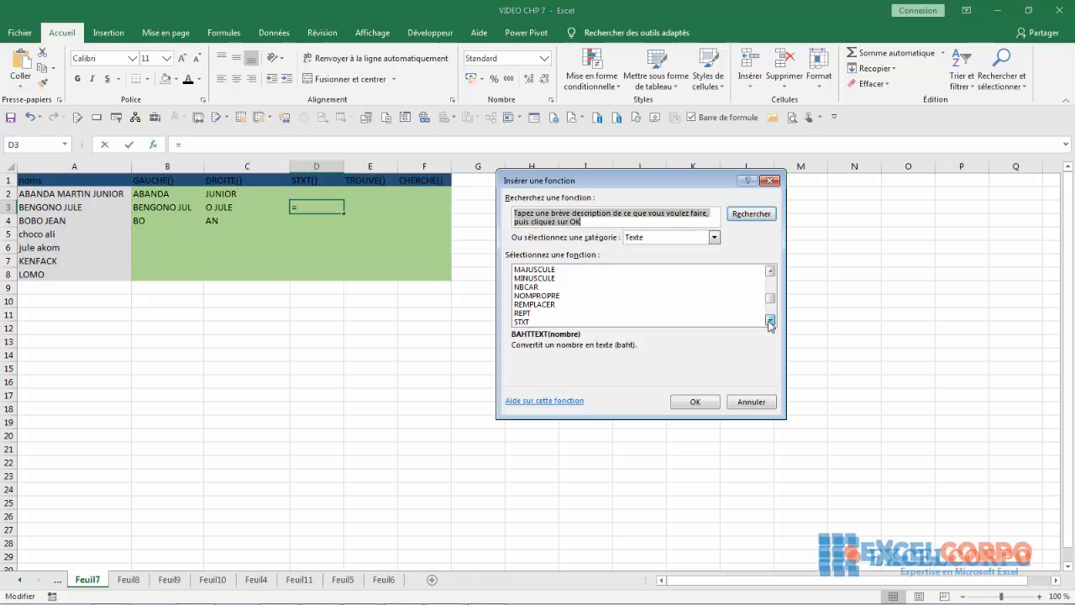
pyautogui.click(769, 321)
pyautogui.click(550, 314)
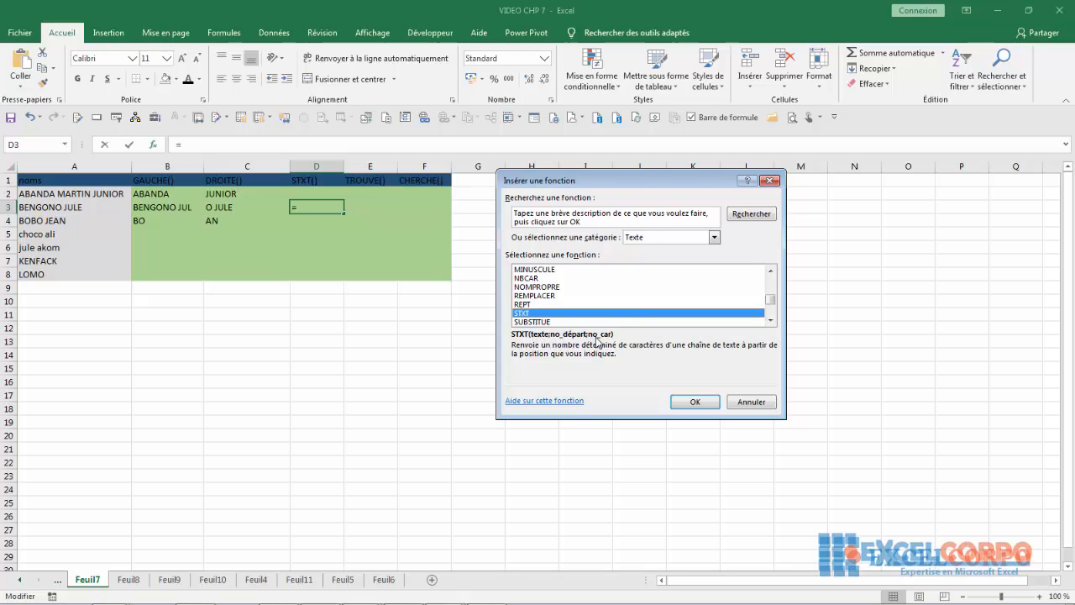
pyautogui.click(769, 181)
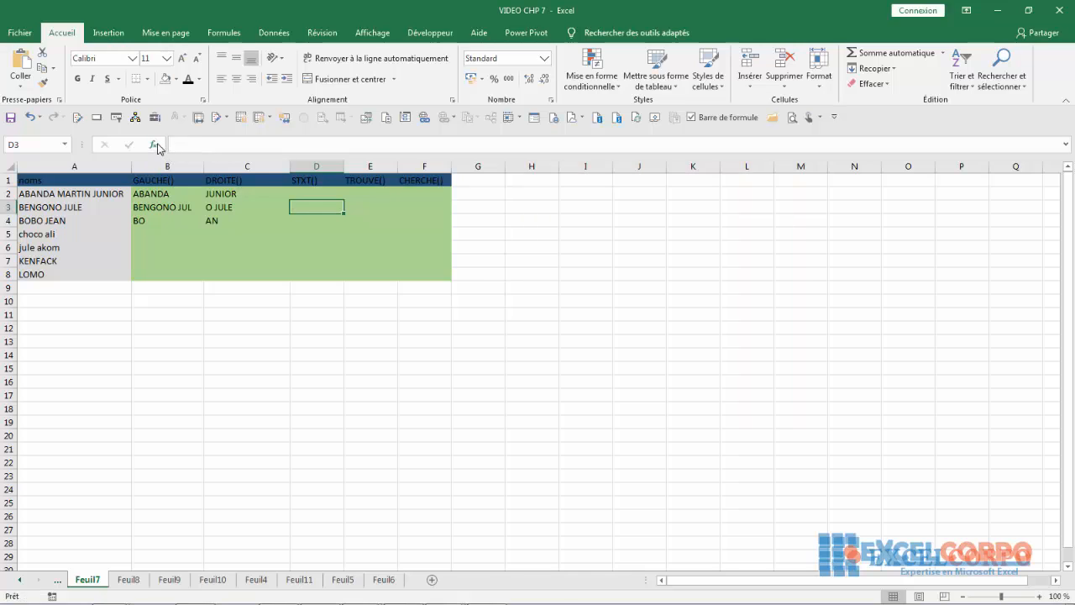
# - Reopen the function library, choose STXT and open its argument form for D3
pyautogui.click(153, 145)
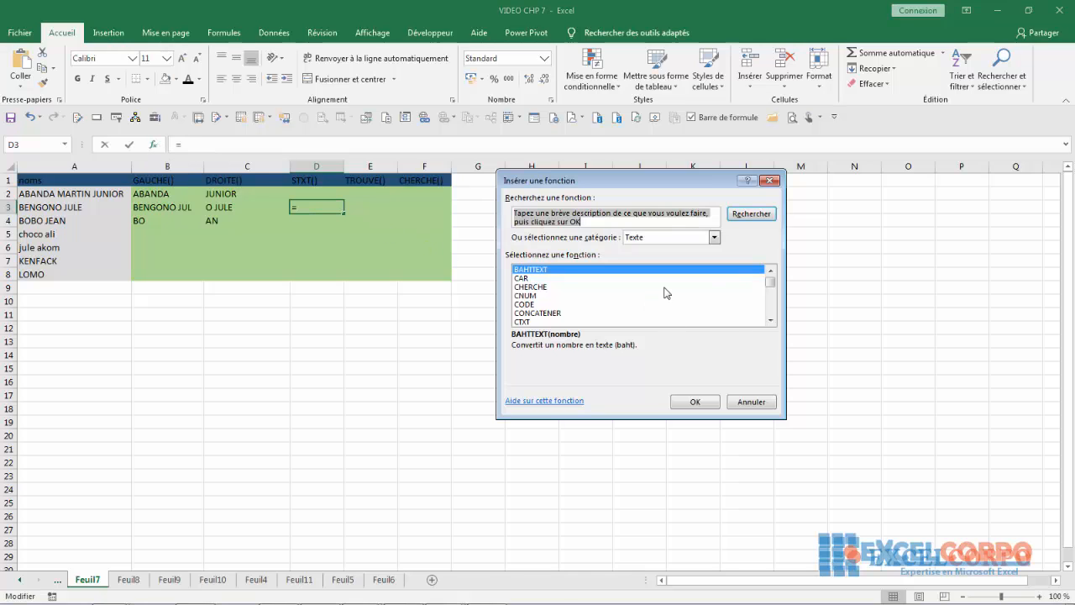
pyautogui.click(770, 320)
pyautogui.click(770, 320)
pyautogui.click(770, 320)
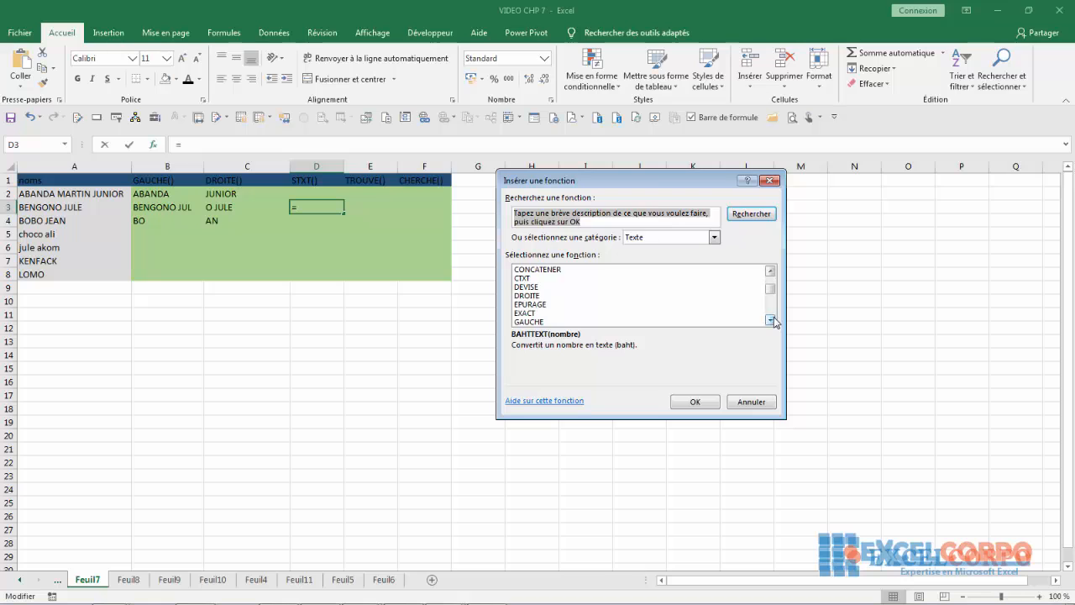
pyautogui.click(770, 320)
pyautogui.click(770, 320)
pyautogui.click(770, 320)
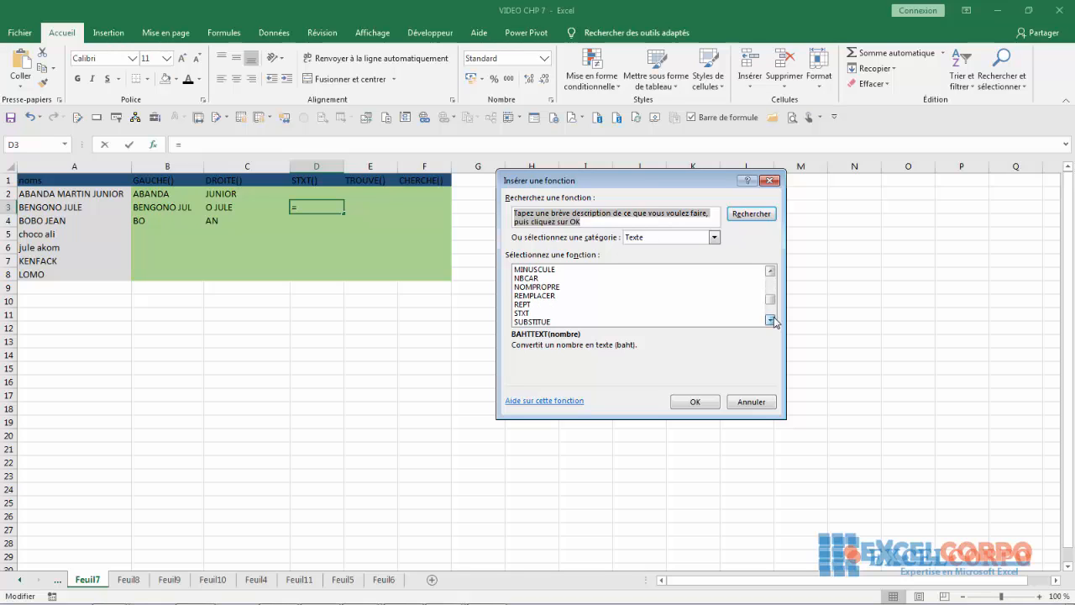
pyautogui.click(522, 313)
pyautogui.click(697, 402)
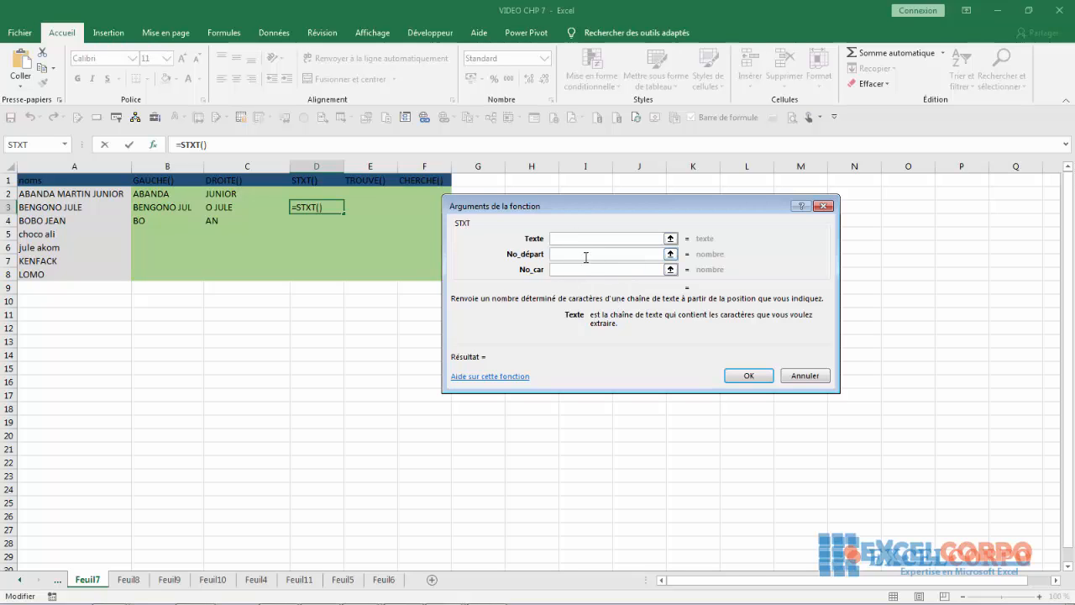
# - Read the help for STXT's No_départ and No_car arguments, close the form unused, and select D2
pyautogui.click(556, 253)
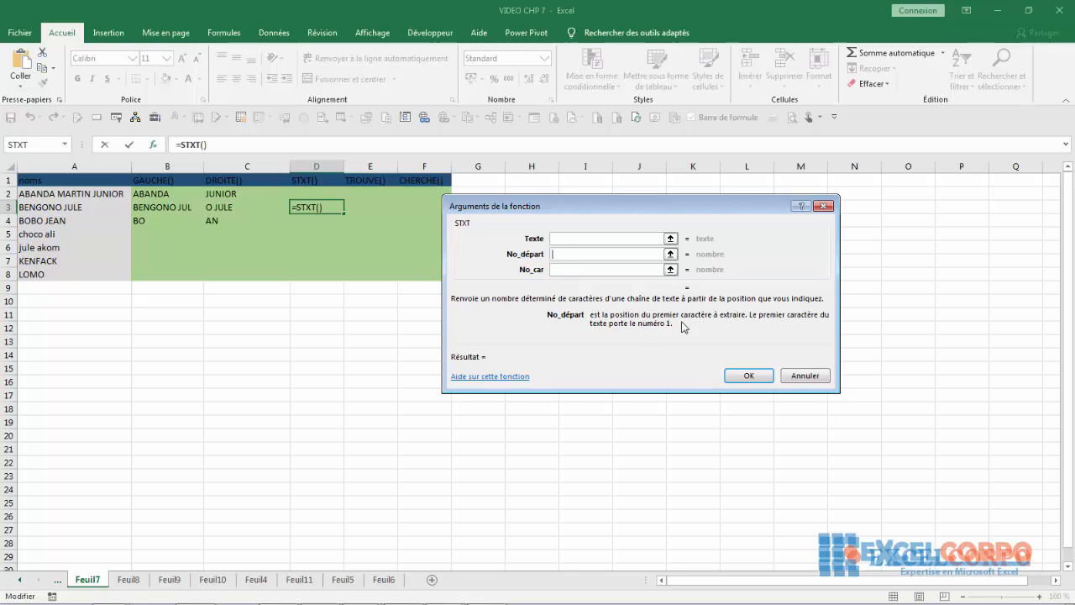
pyautogui.click(559, 268)
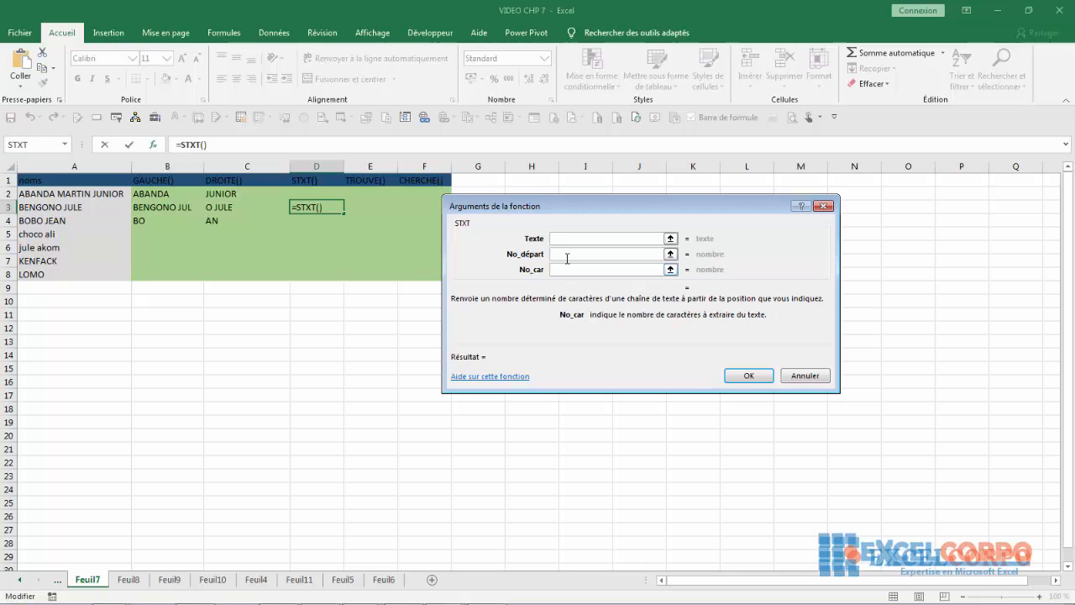
pyautogui.click(566, 257)
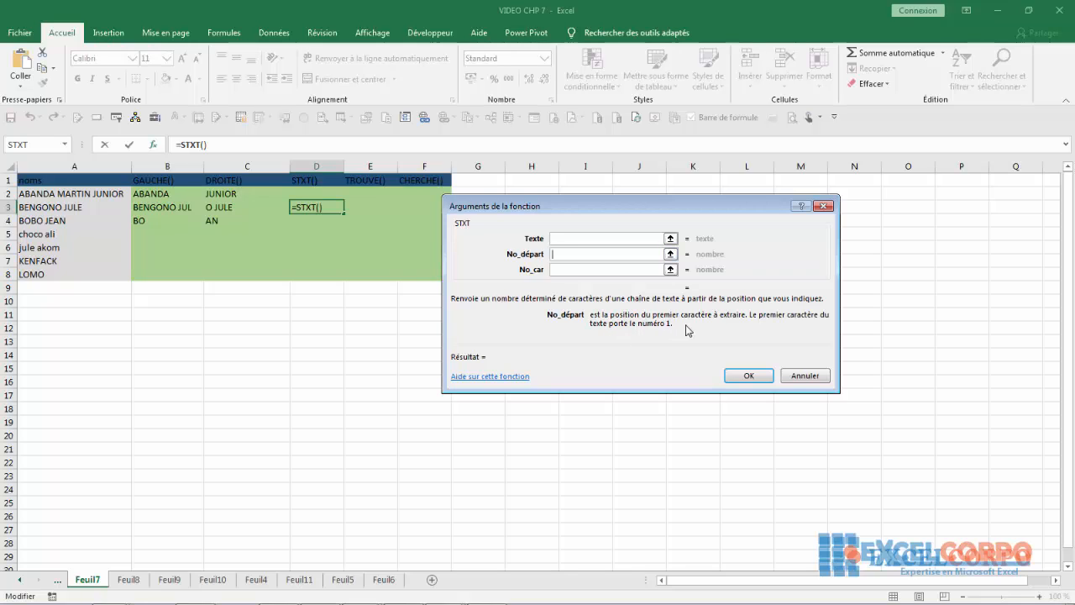
pyautogui.click(565, 270)
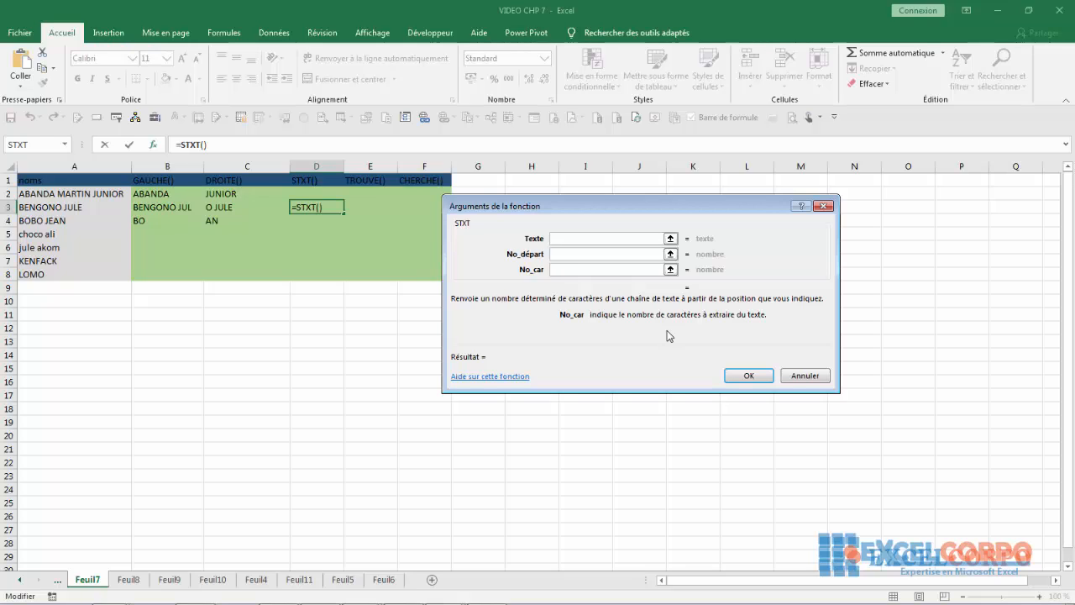
pyautogui.click(824, 207)
pyautogui.click(321, 196)
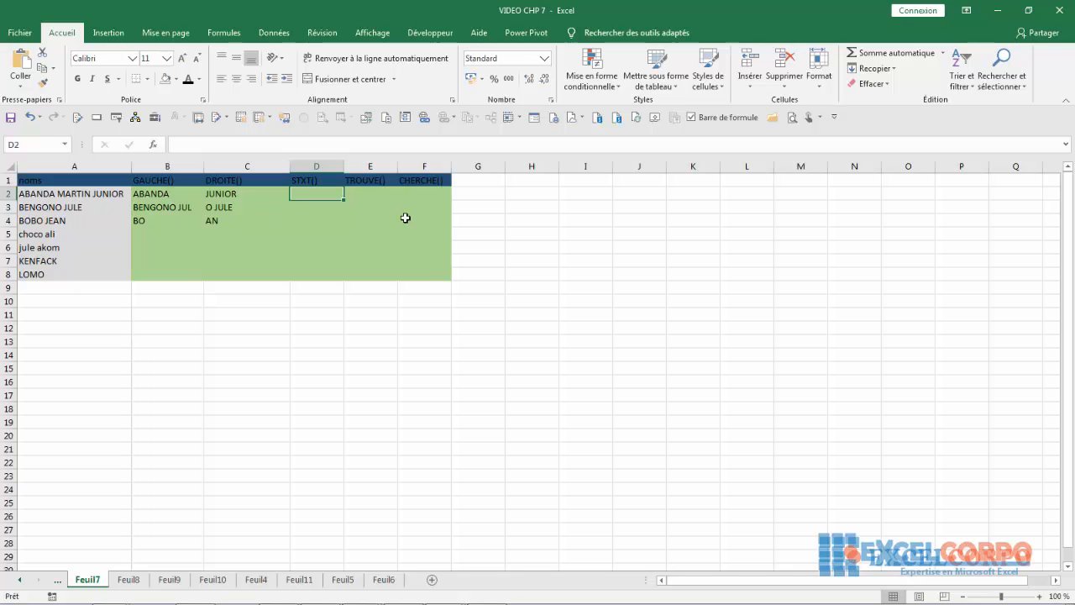
# - Begin =STXT(A2; in D2, using autocomplete and A2 as the text argument
pyautogui.write('=st')
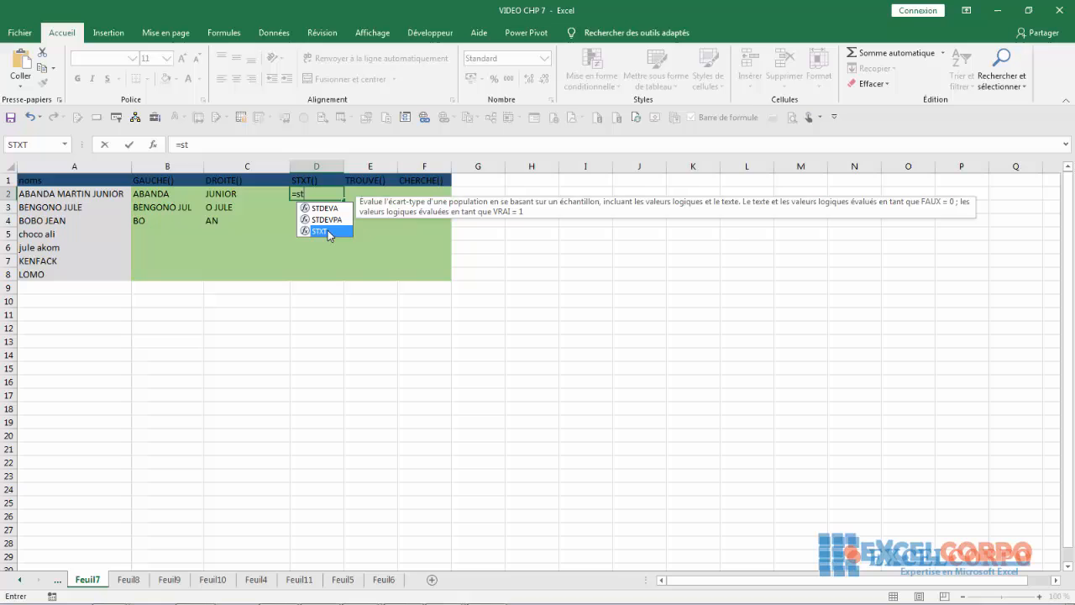
pyautogui.doubleClick(328, 231)
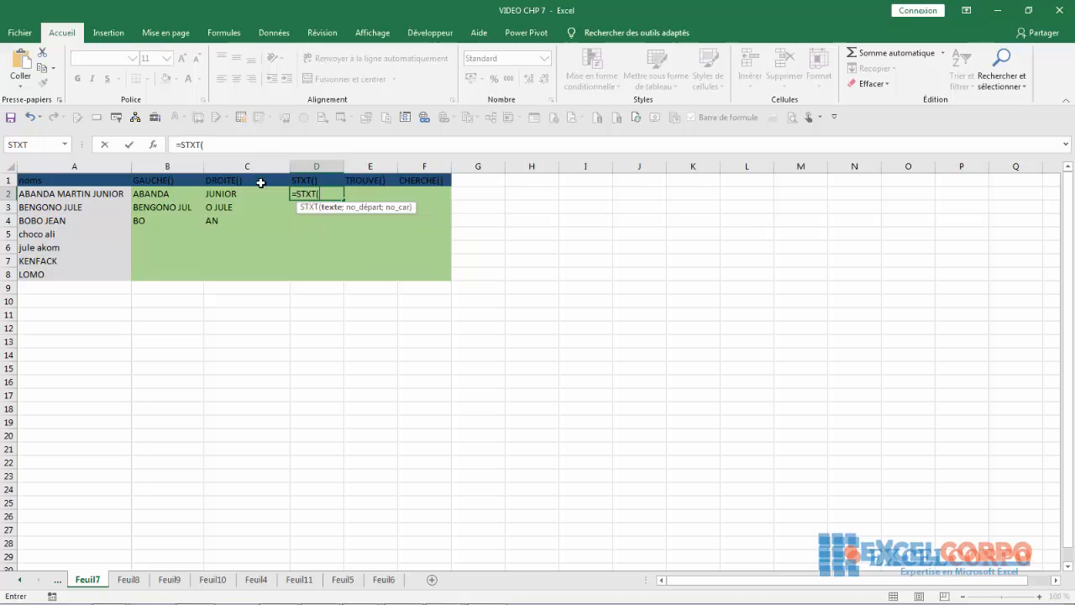
pyautogui.click(30, 201)
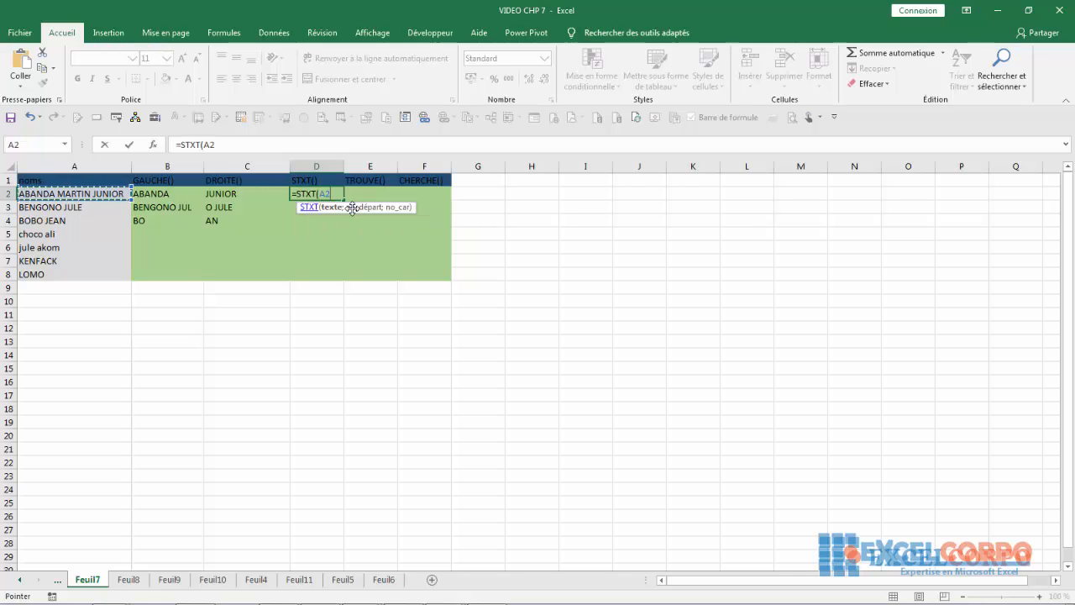
pyautogui.write(';')
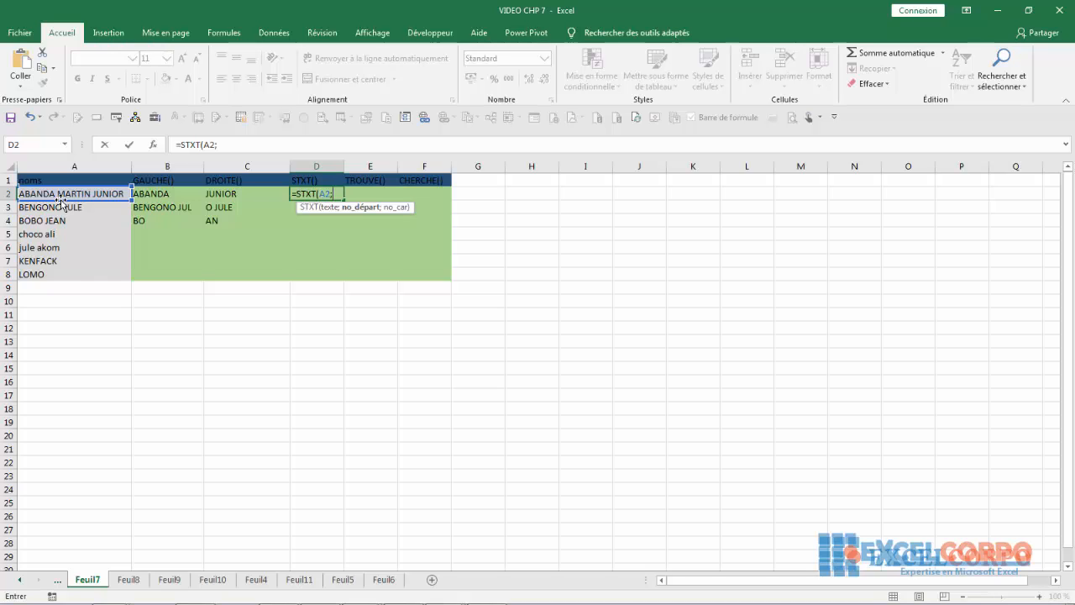
pyautogui.write('8;6')
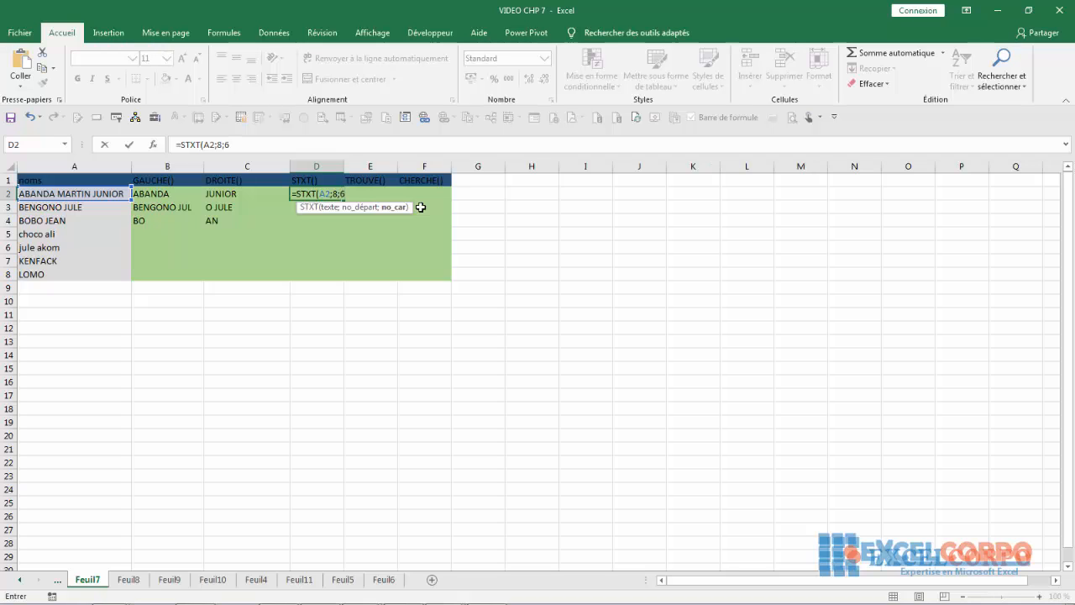
pyautogui.write(')')
pyautogui.press('Return')
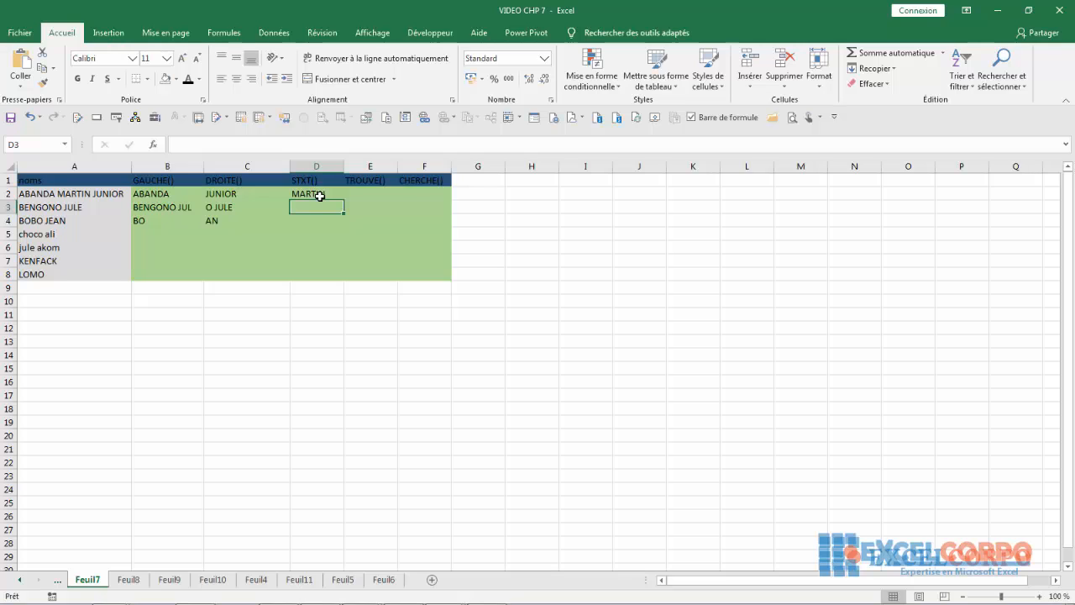
pyautogui.click(294, 190)
pyautogui.click(212, 145)
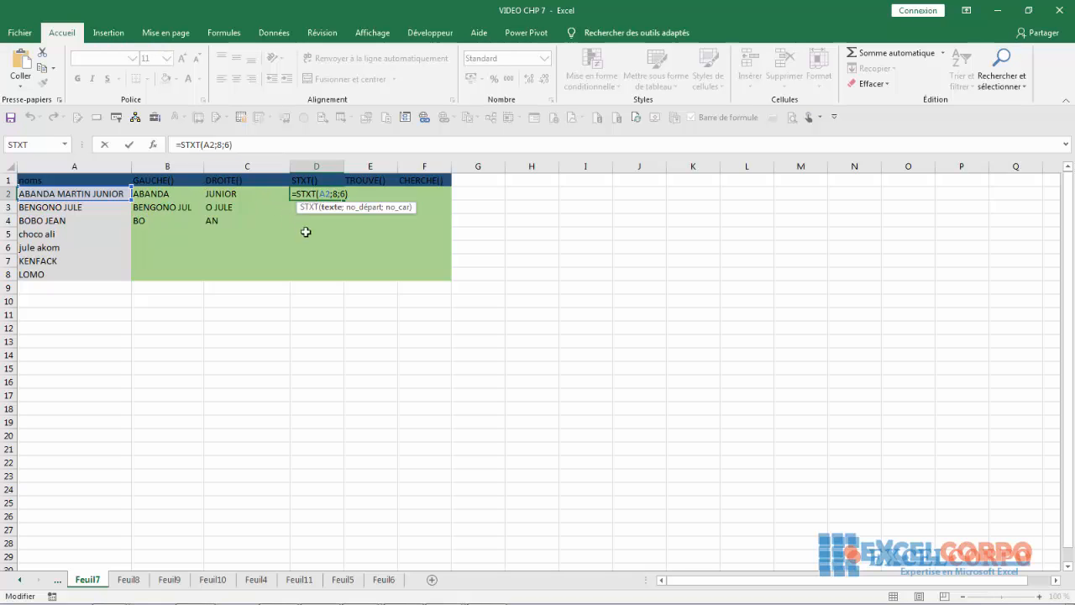
pyautogui.press('Return')
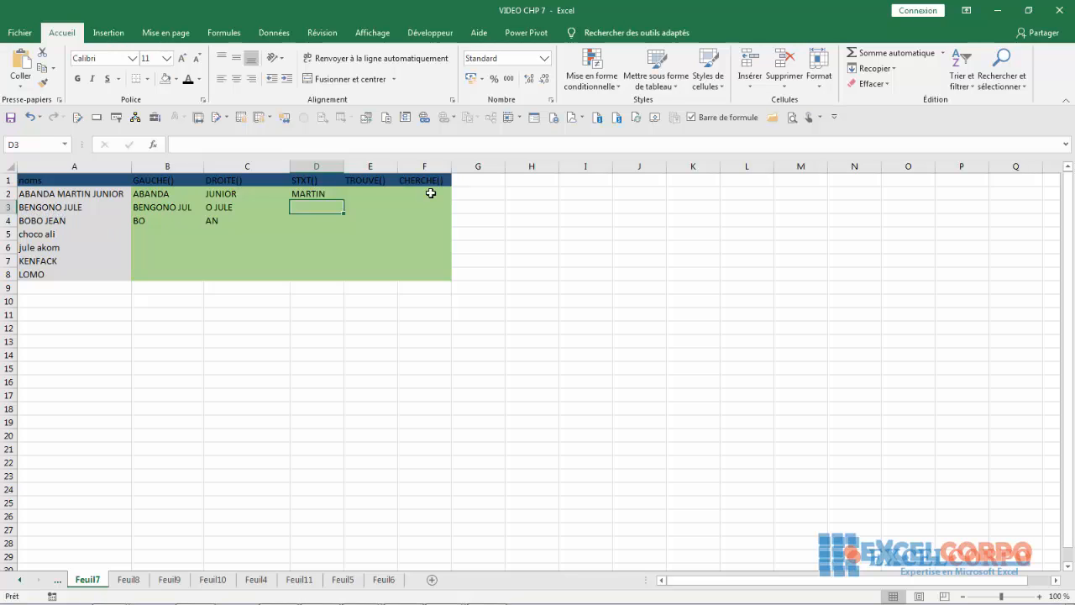
# - Enter =STXT(A3;4;4) in D3 to show GONO, then reselect D3 to check it
pyautogui.write('=st')
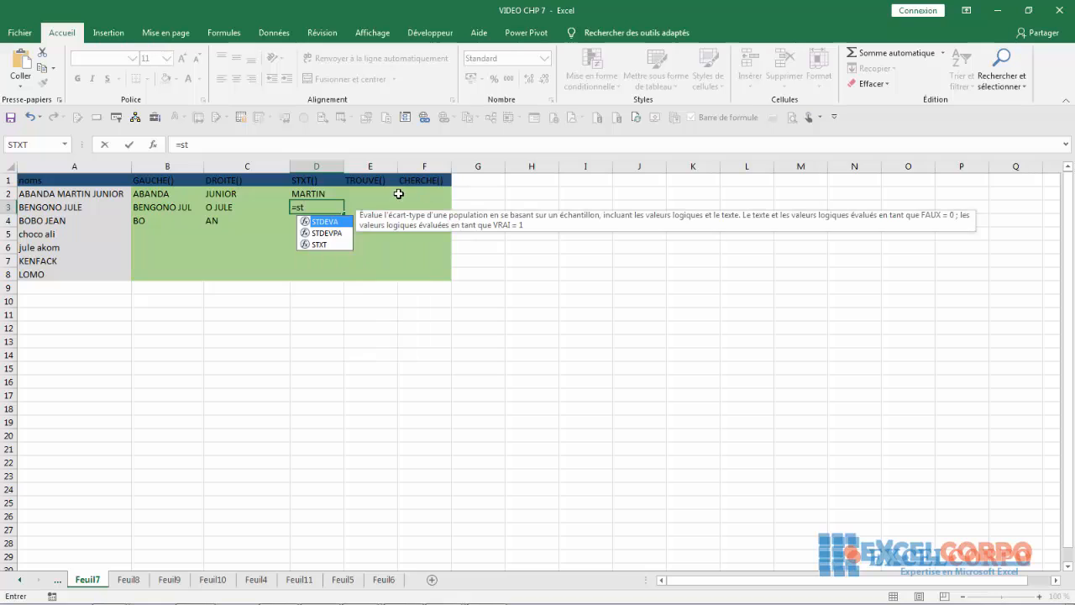
pyautogui.doubleClick(329, 245)
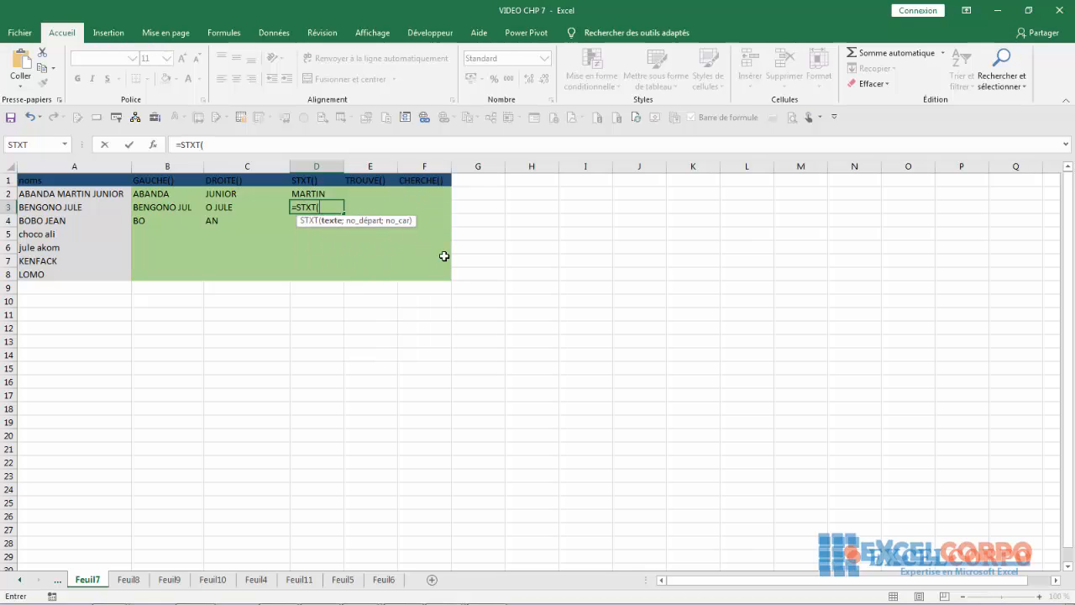
pyautogui.click(34, 207)
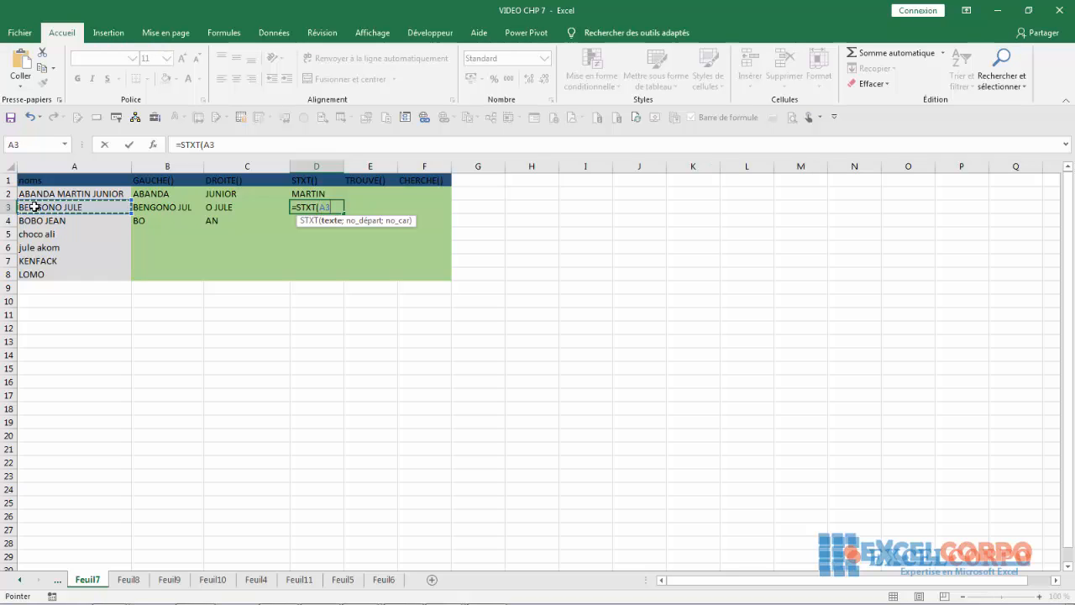
pyautogui.write(';')
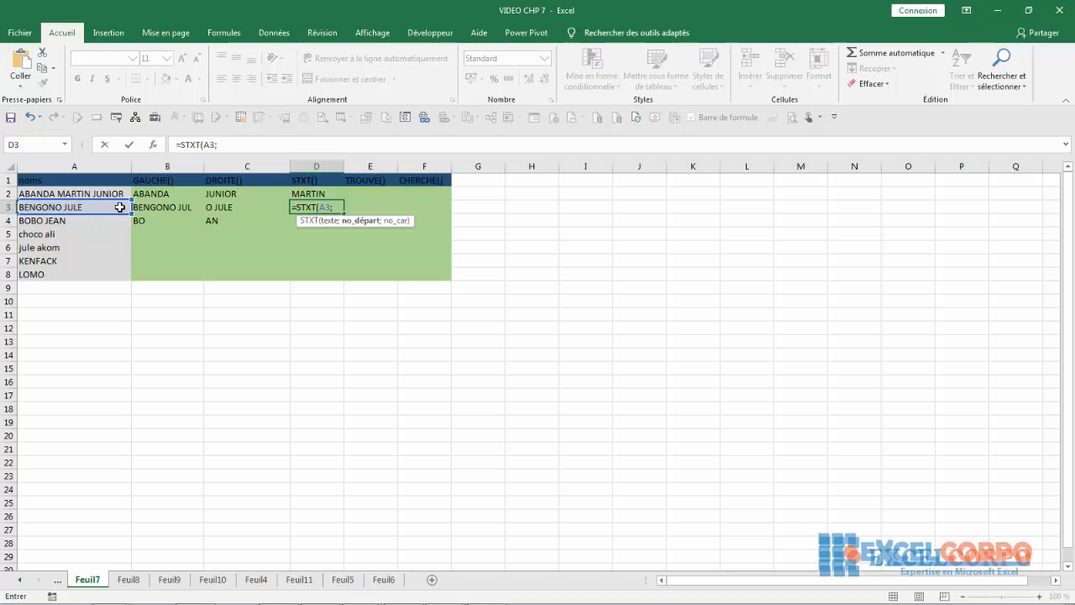
pyautogui.write('4;4')
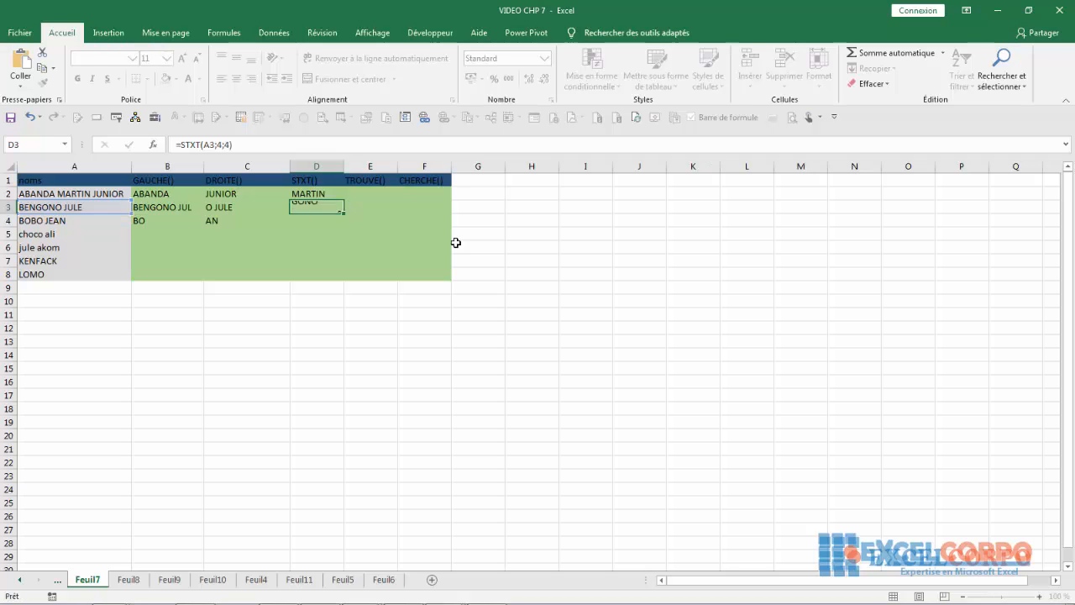
pyautogui.press('Return')
pyautogui.click(303, 208)
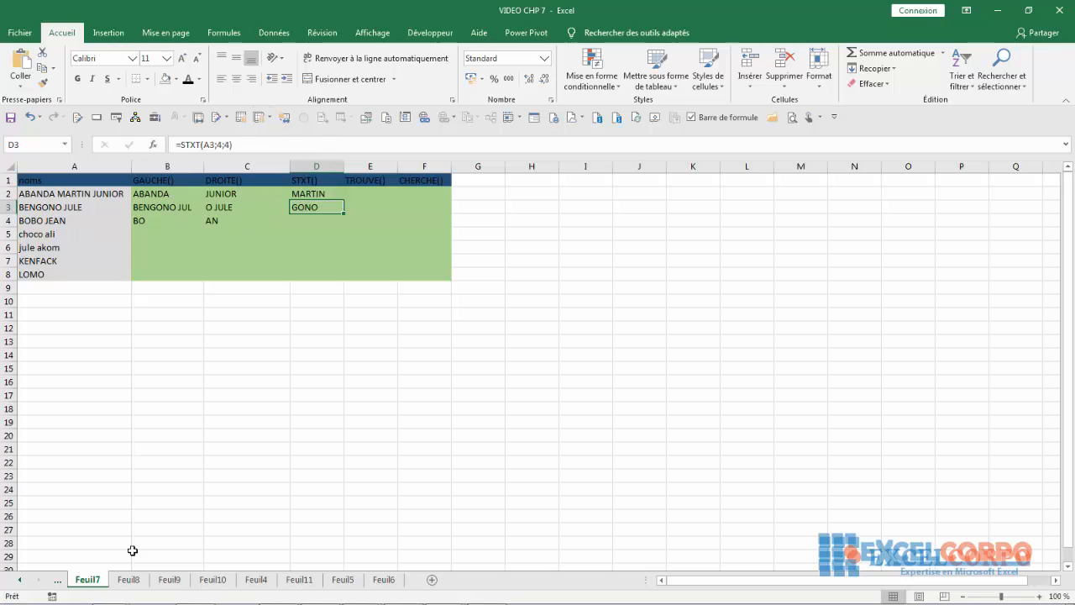
# - Switch to sheet Feuil8, clear the formula from A8, and select A2
pyautogui.click(130, 580)
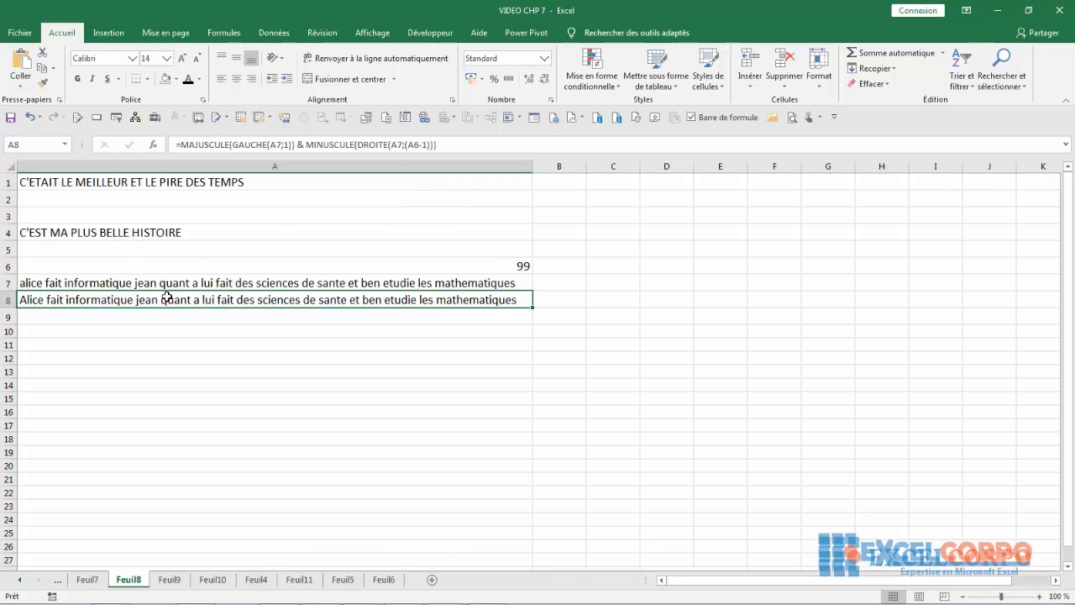
pyautogui.press('BackSpace')
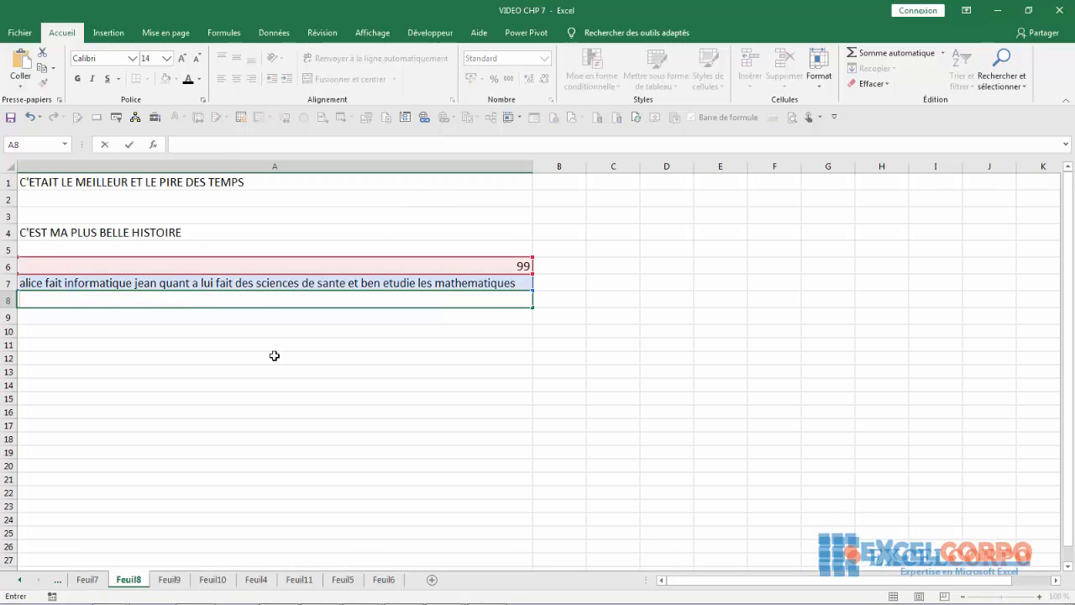
pyautogui.click(274, 355)
pyautogui.click(74, 201)
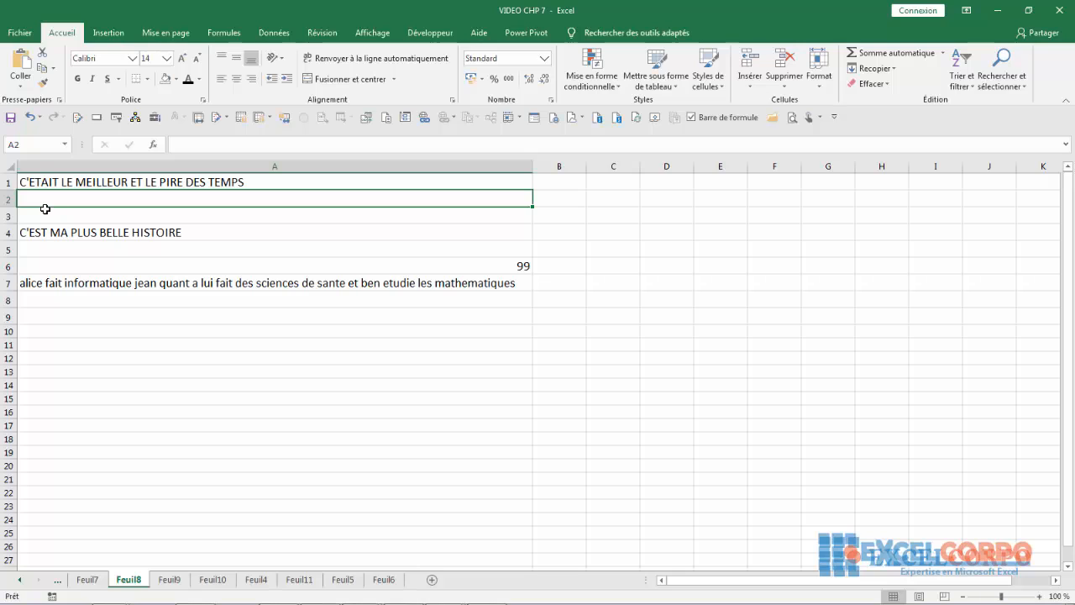
# - Review the sample sentences in A1, A4 and A7, then select A2 for the new formula
pyautogui.click(38, 178)
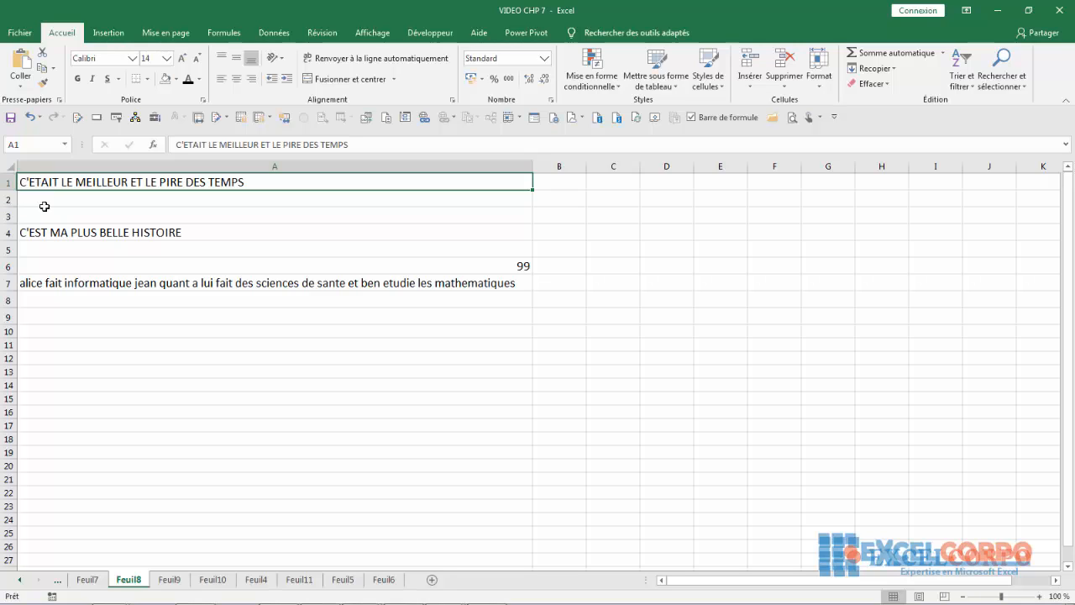
pyautogui.click(48, 227)
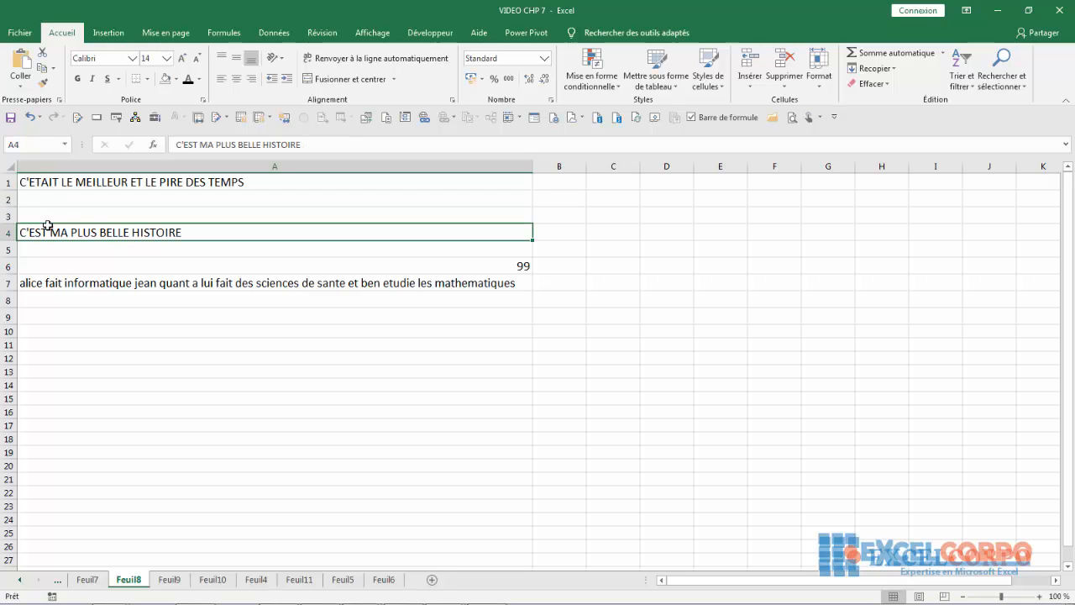
pyautogui.click(59, 279)
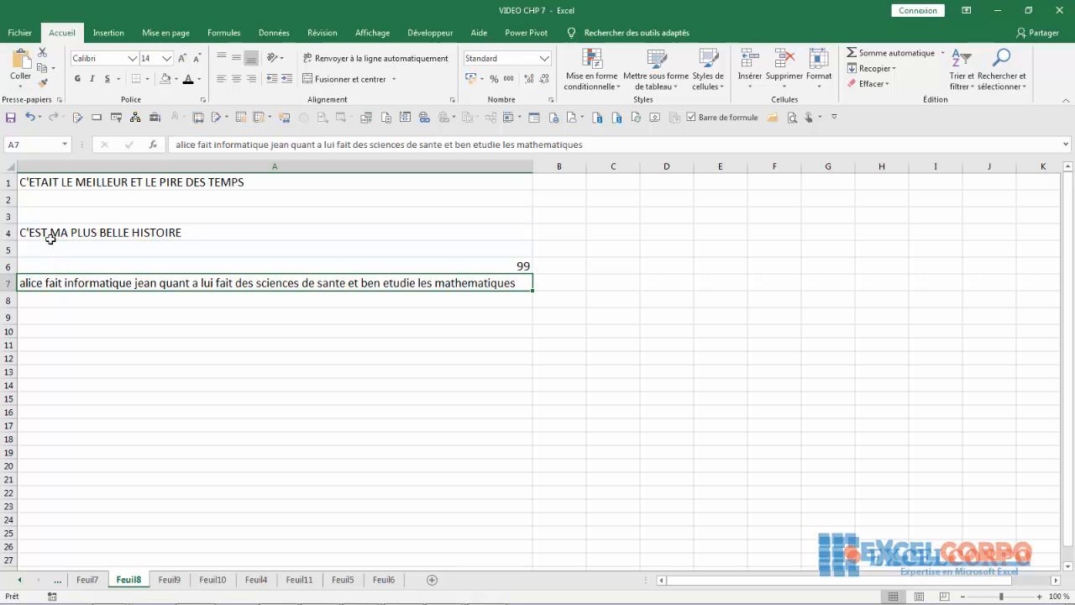
pyautogui.click(40, 185)
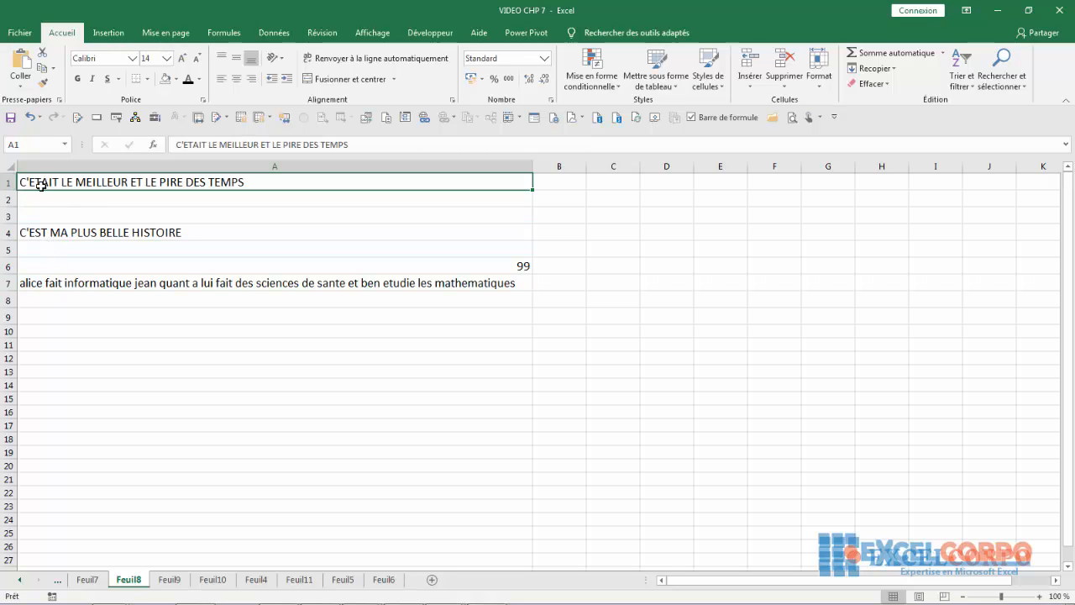
pyautogui.click(35, 195)
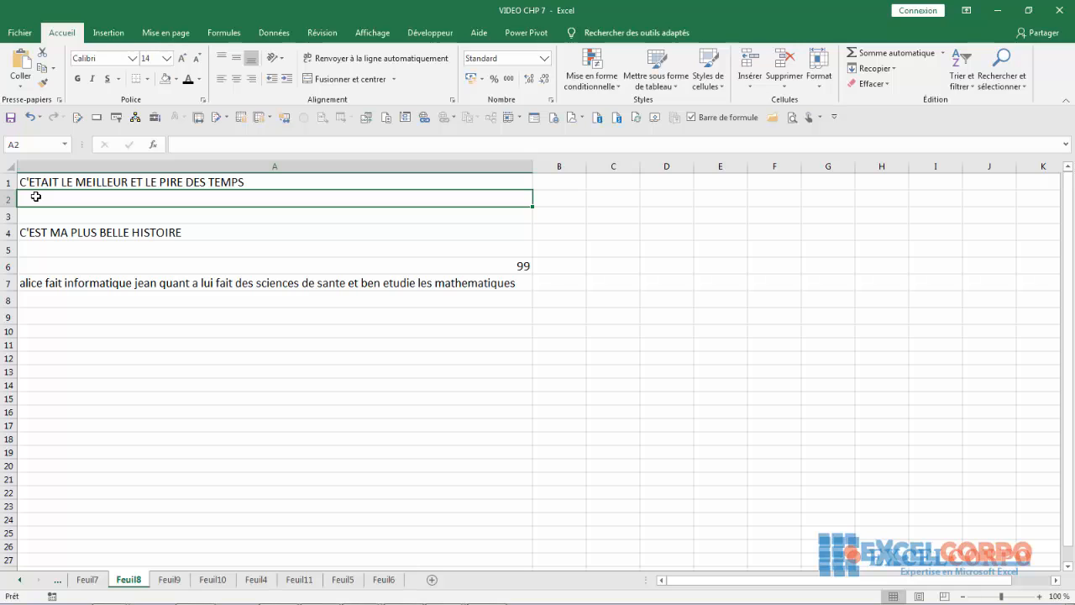
# - Type =MAJUSCULE(GAUCHE(A1;1) in A2, using autocomplete for both functions
pyautogui.write('=')
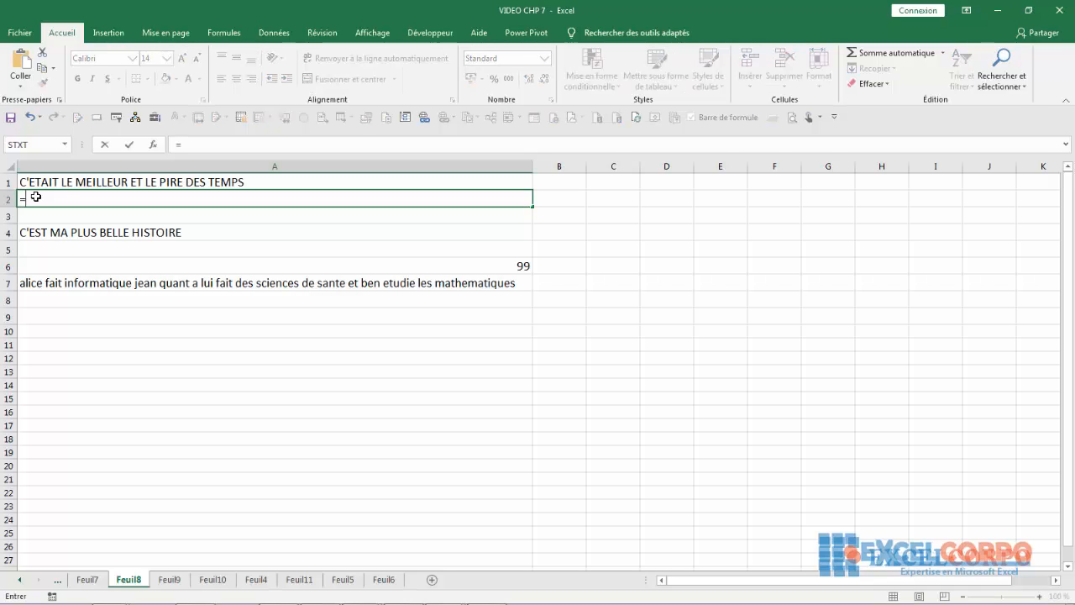
pyautogui.write('ma')
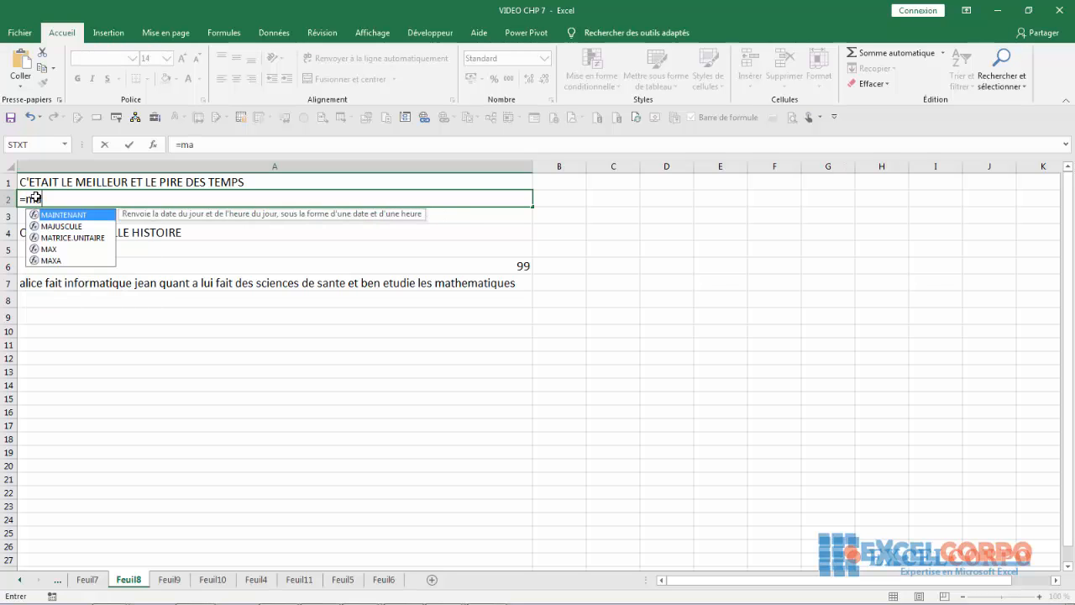
pyautogui.write('juscule')
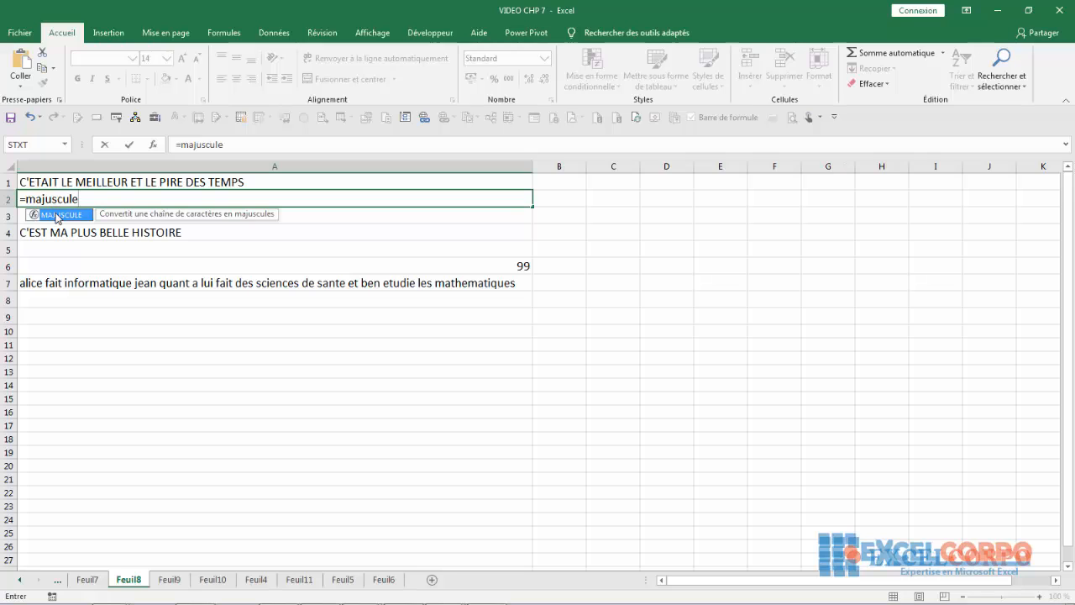
pyautogui.press('Tab')
pyautogui.write('ga')
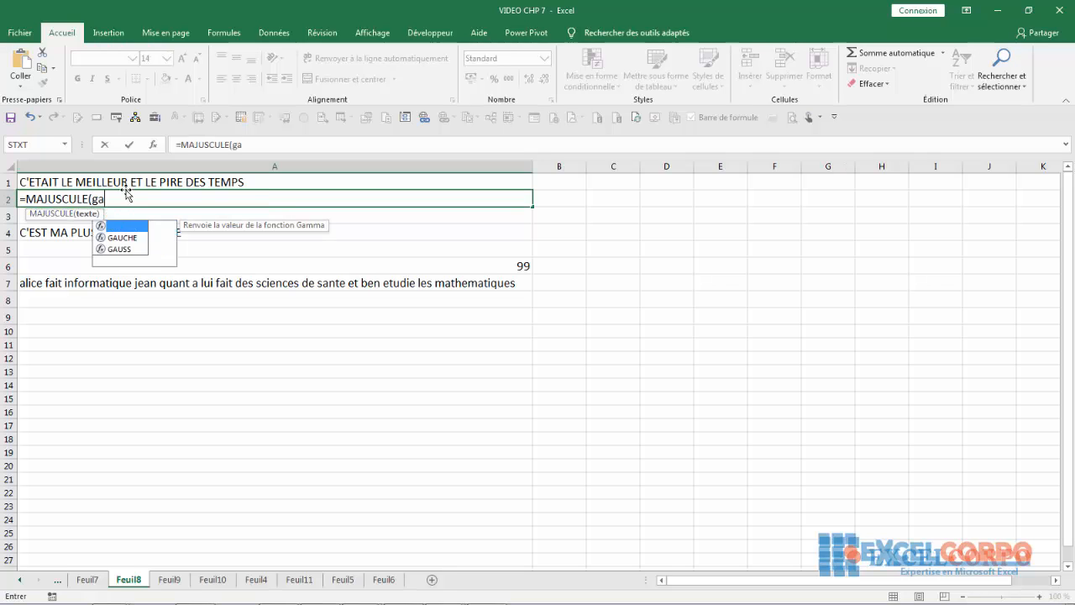
pyautogui.write('uche')
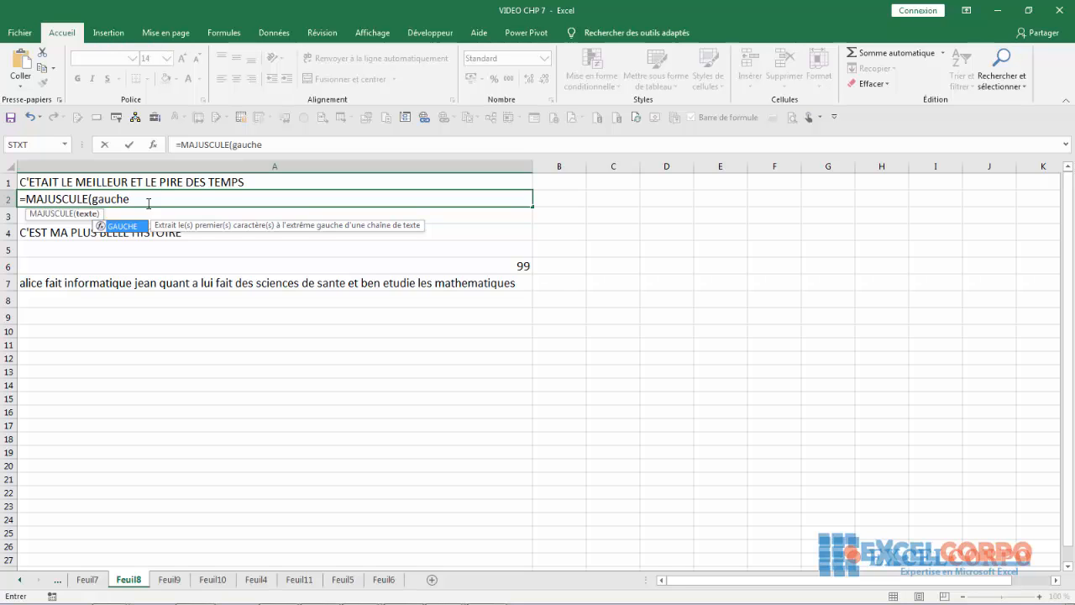
pyautogui.doubleClick(121, 226)
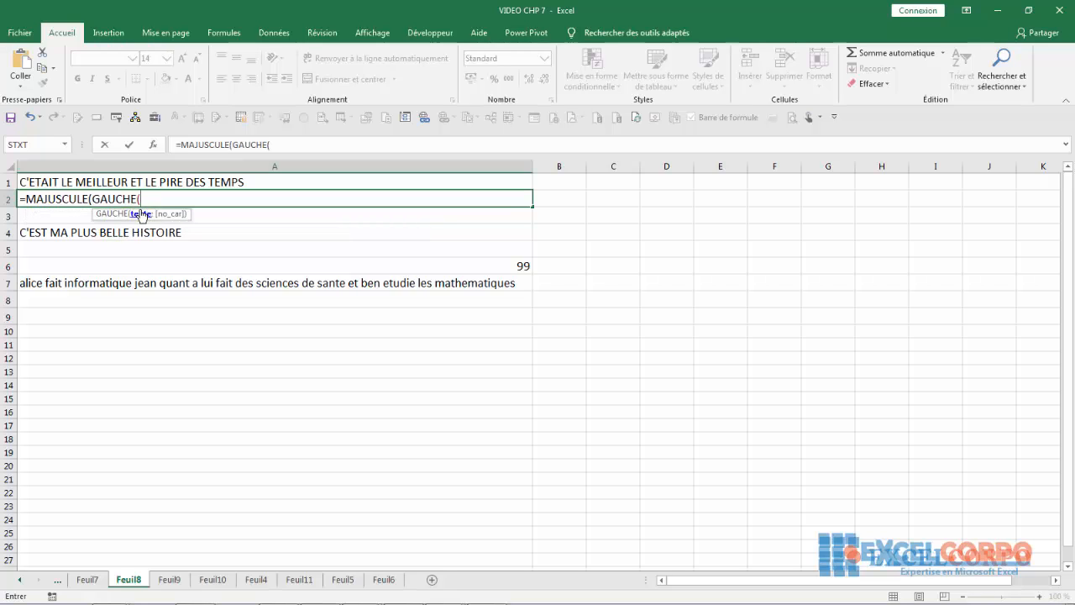
pyautogui.click(134, 181)
pyautogui.write(';')
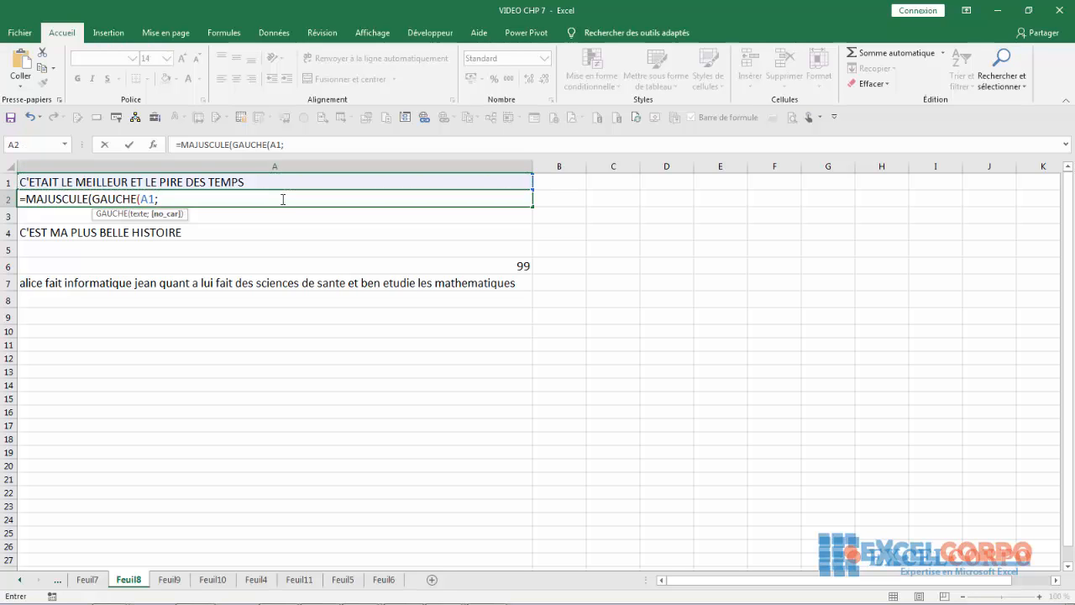
pyautogui.write('1)')
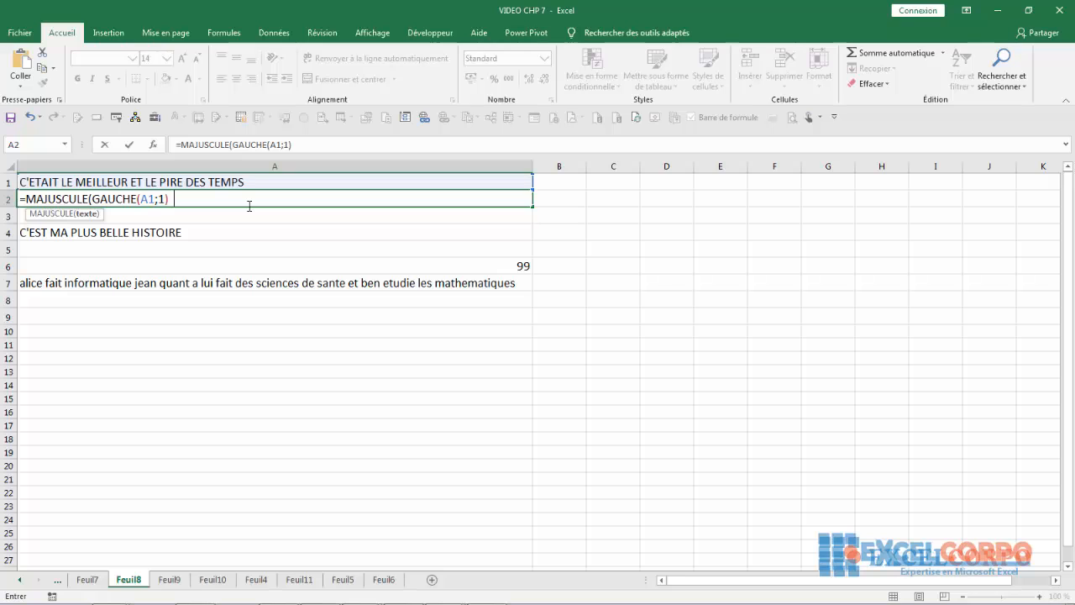
# - Add MINUSCULE( to the A2 formula and close GAUCHE's parenthesis
pyautogui.write('min')
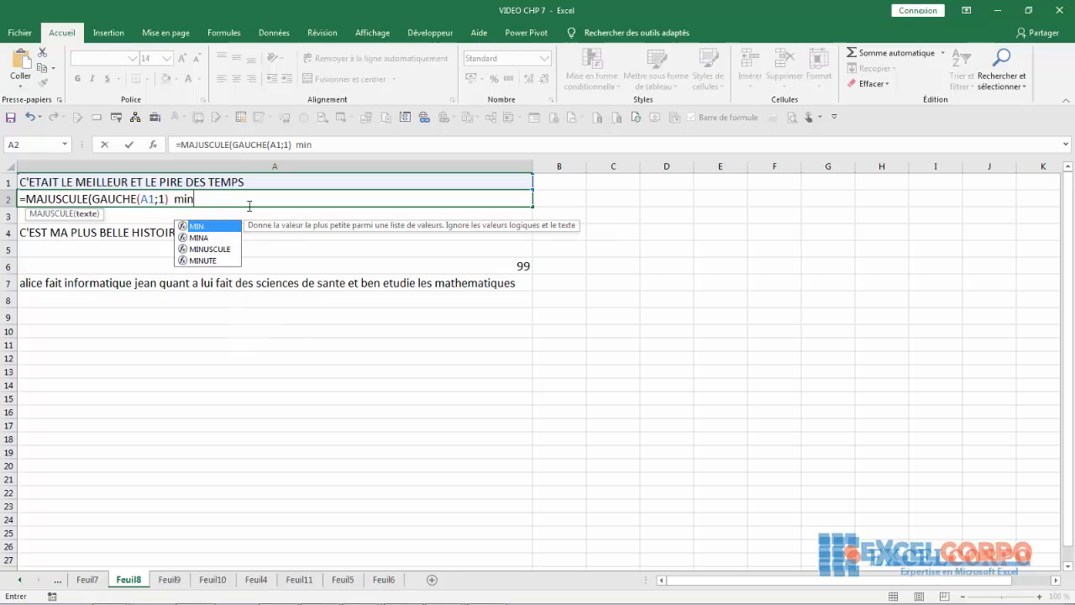
pyautogui.doubleClick(209, 249)
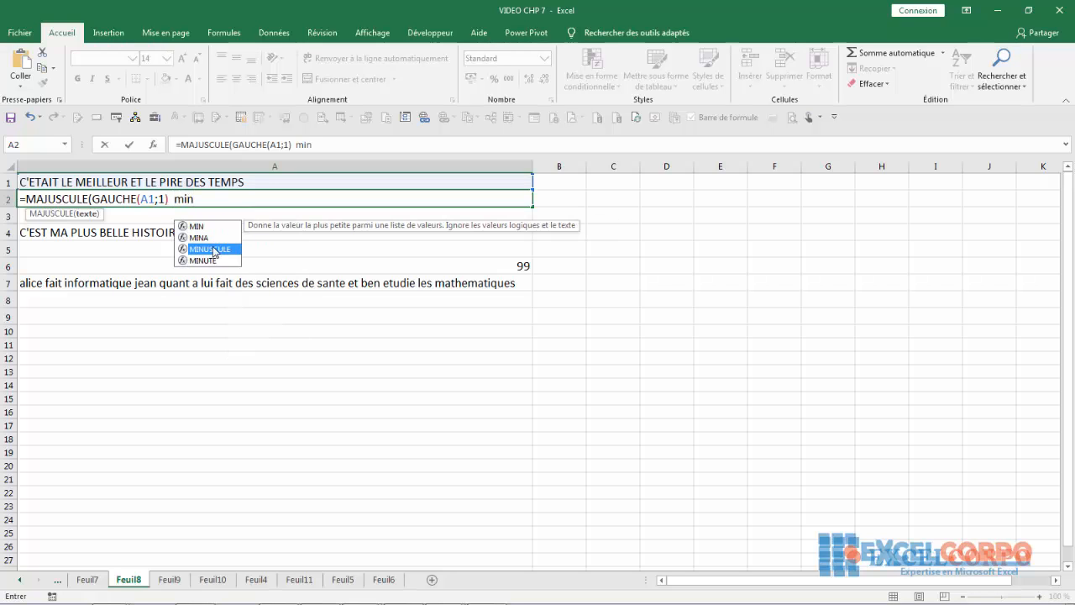
pyautogui.click(170, 197)
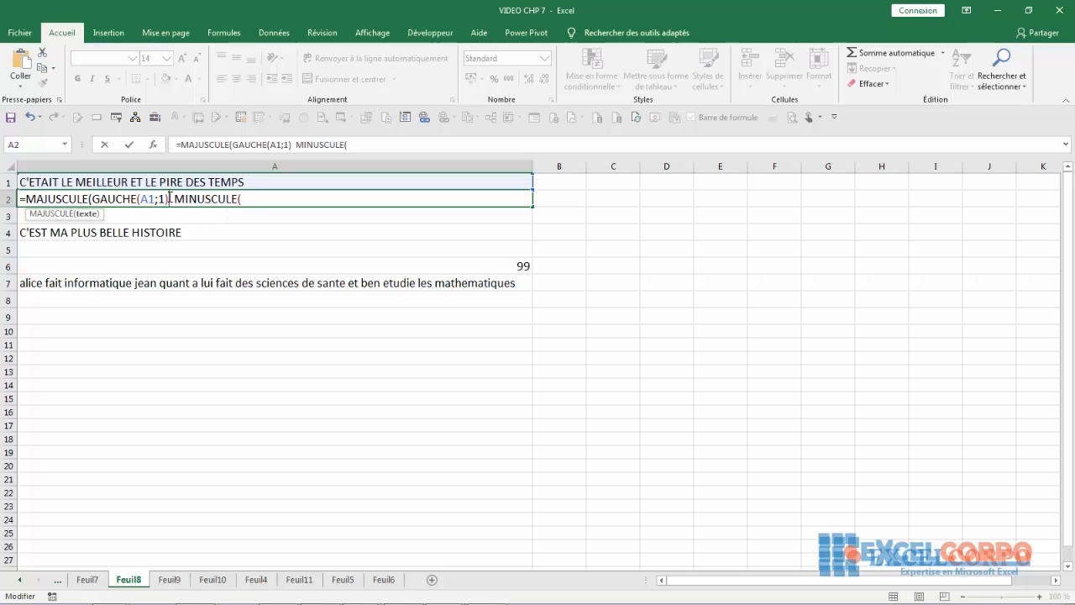
pyautogui.write(')')
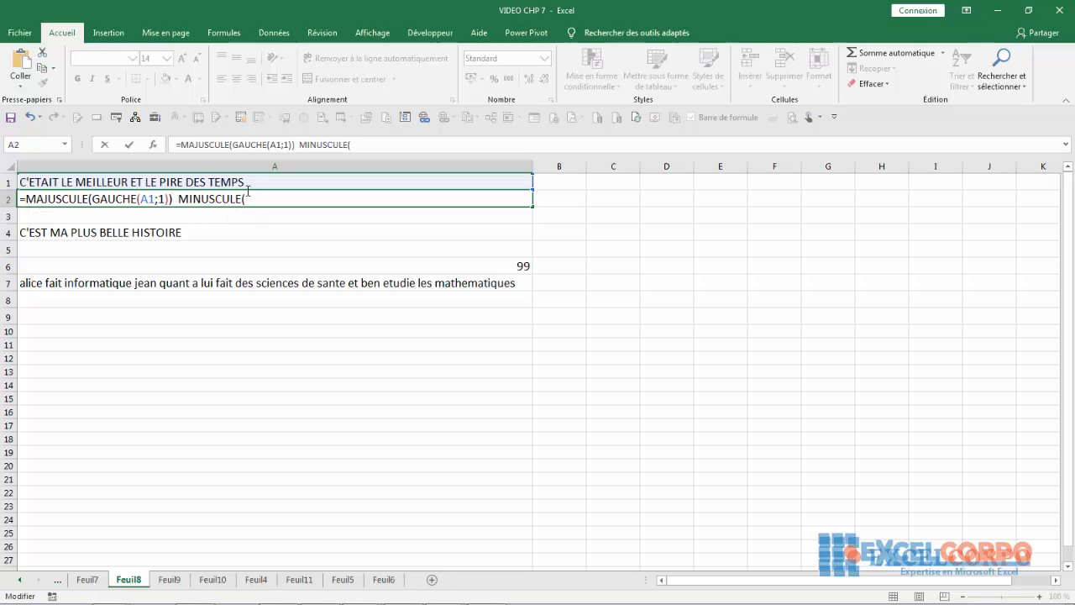
pyautogui.click(252, 199)
# - Insert DROITE(A1;38) inside MINUSCULE and close both functions
pyautogui.write('droi')
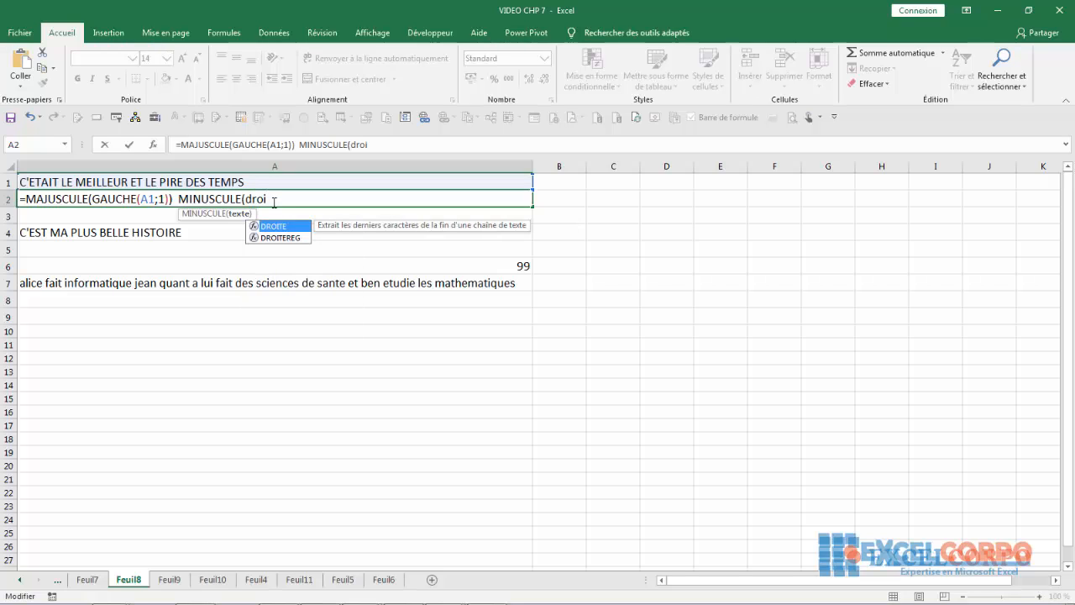
pyautogui.doubleClick(274, 226)
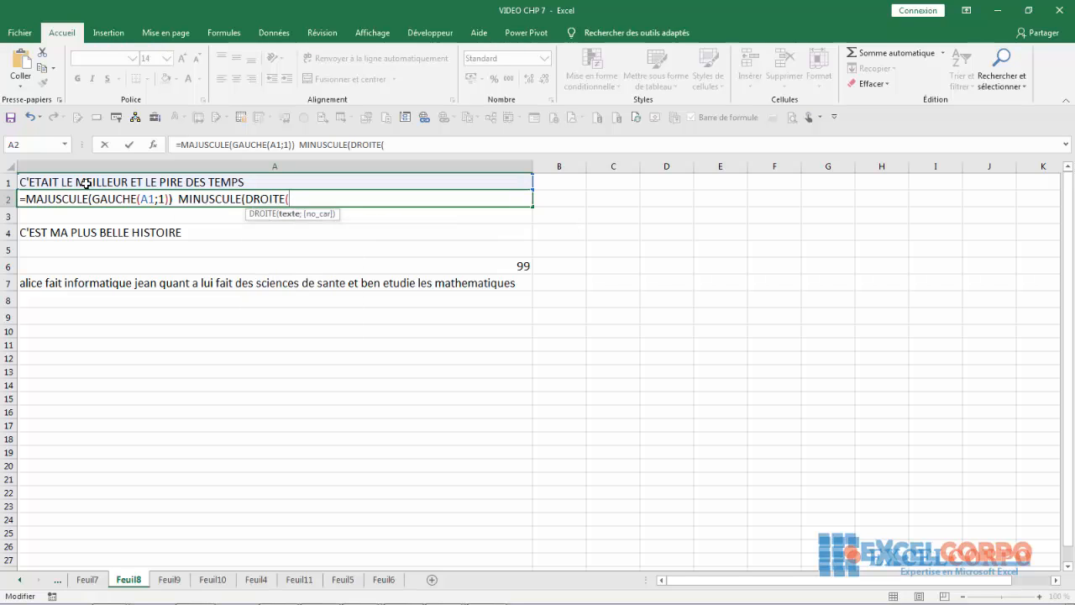
pyautogui.click(195, 180)
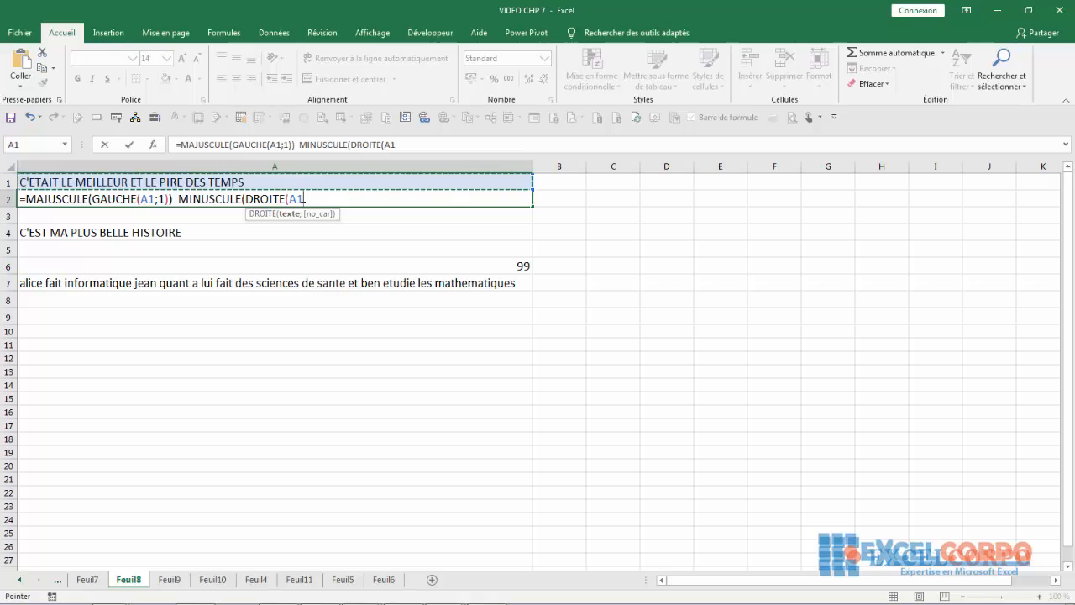
pyautogui.write('(A1')
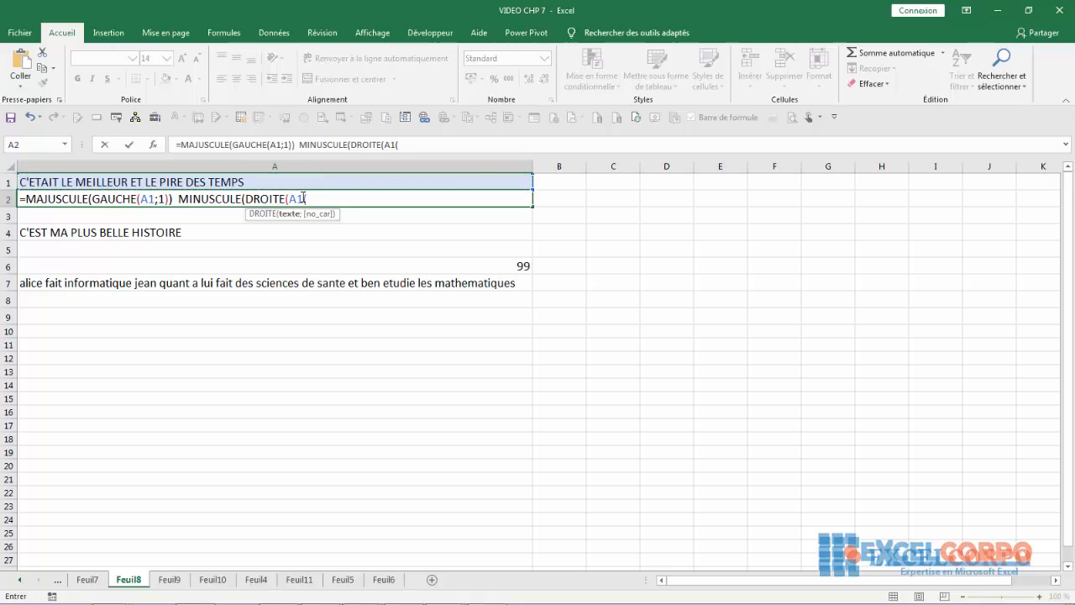
pyautogui.write(';')
pyautogui.write('38)')
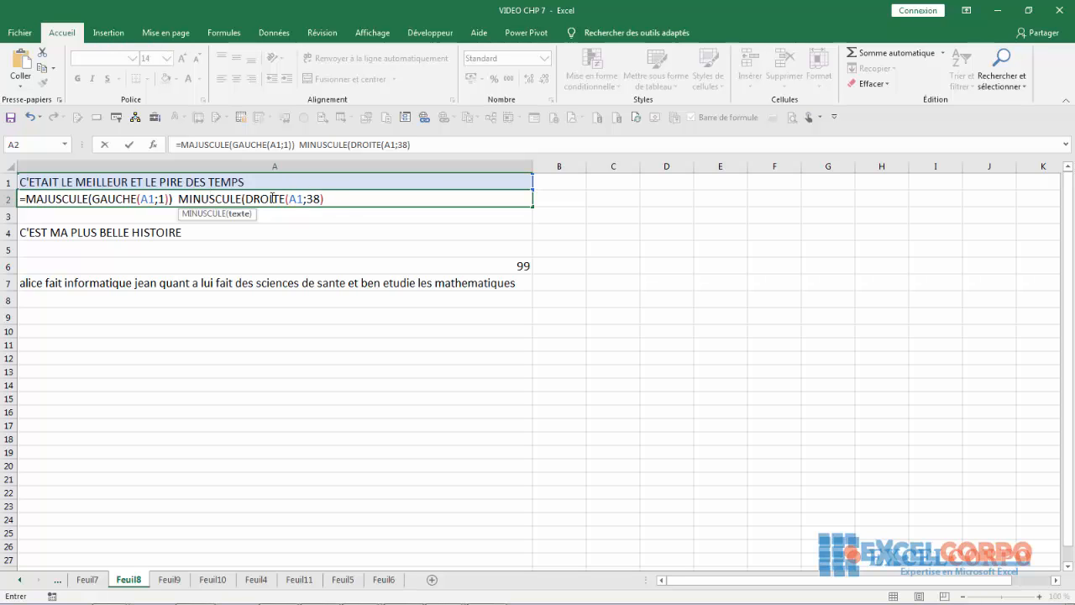
pyautogui.write(')')
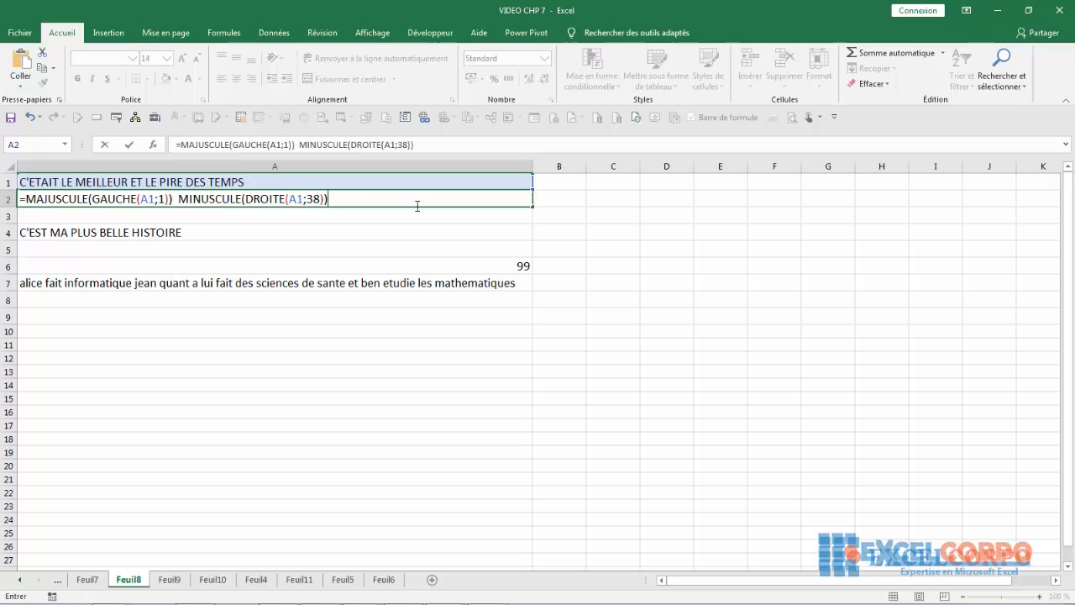
pyautogui.click(174, 199)
# - Replace the spaces between the functions with & and commit, showing 'Cetait le meilleur et le pire des temps'
pyautogui.moveTo(445, 592)
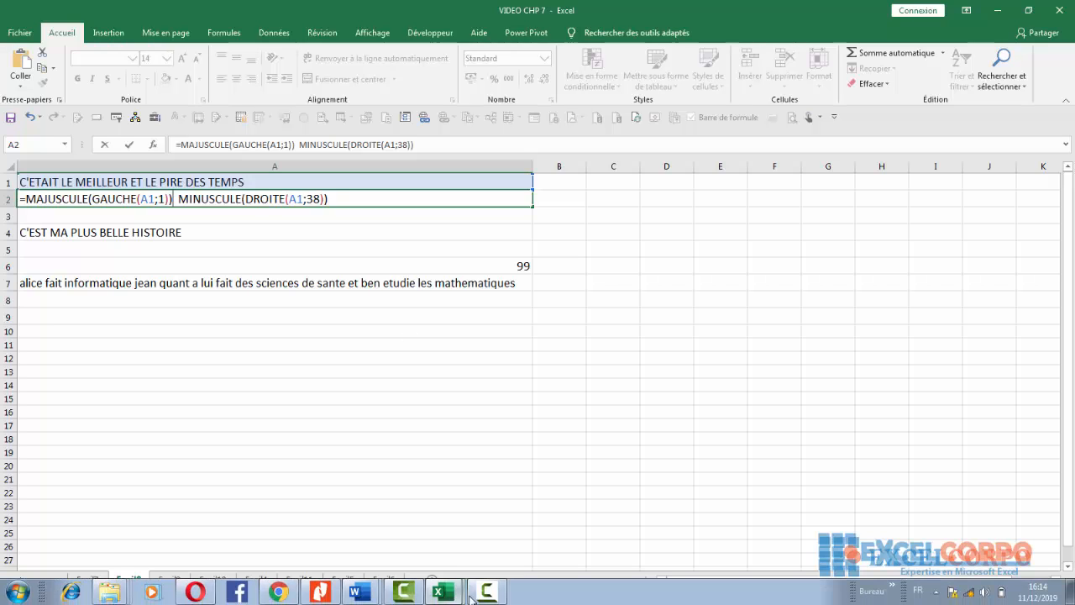
pyautogui.click(485, 597)
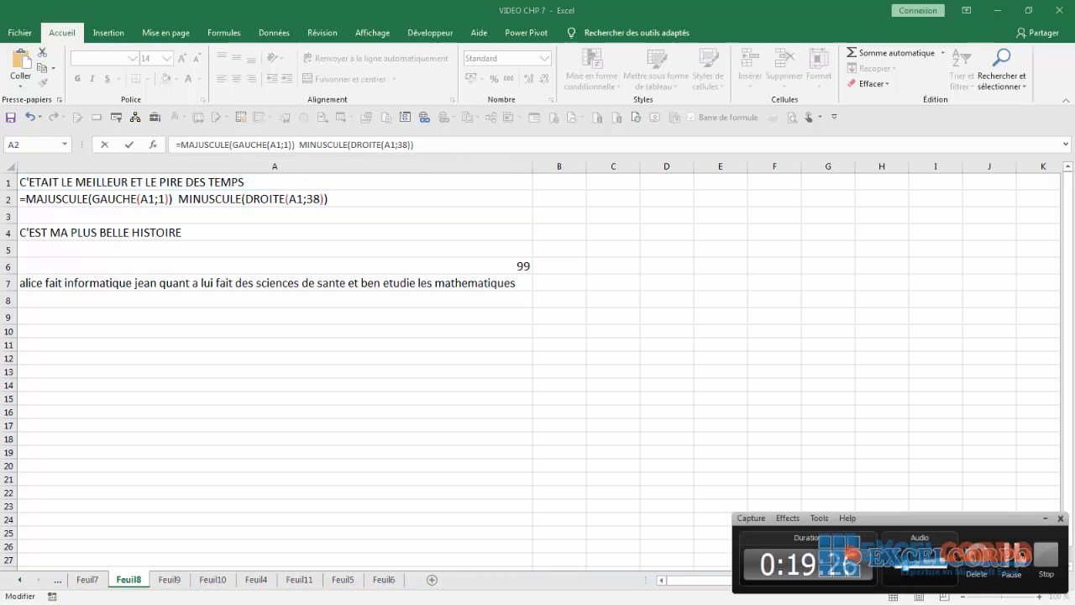
pyautogui.click(1020, 552)
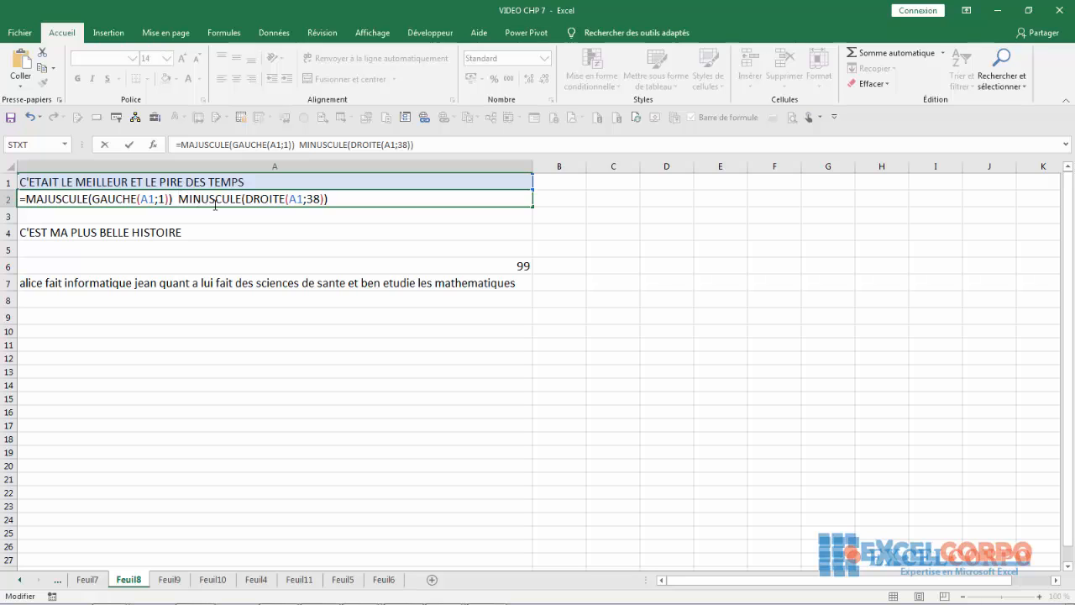
pyautogui.press('BackSpace')
pyautogui.press('BackSpace')
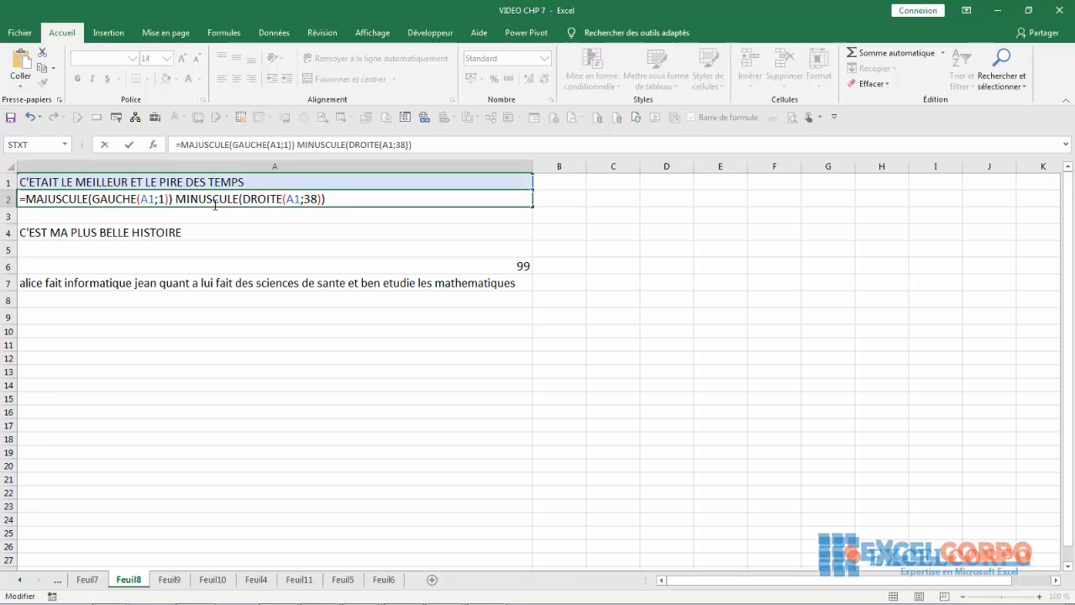
pyautogui.write('&')
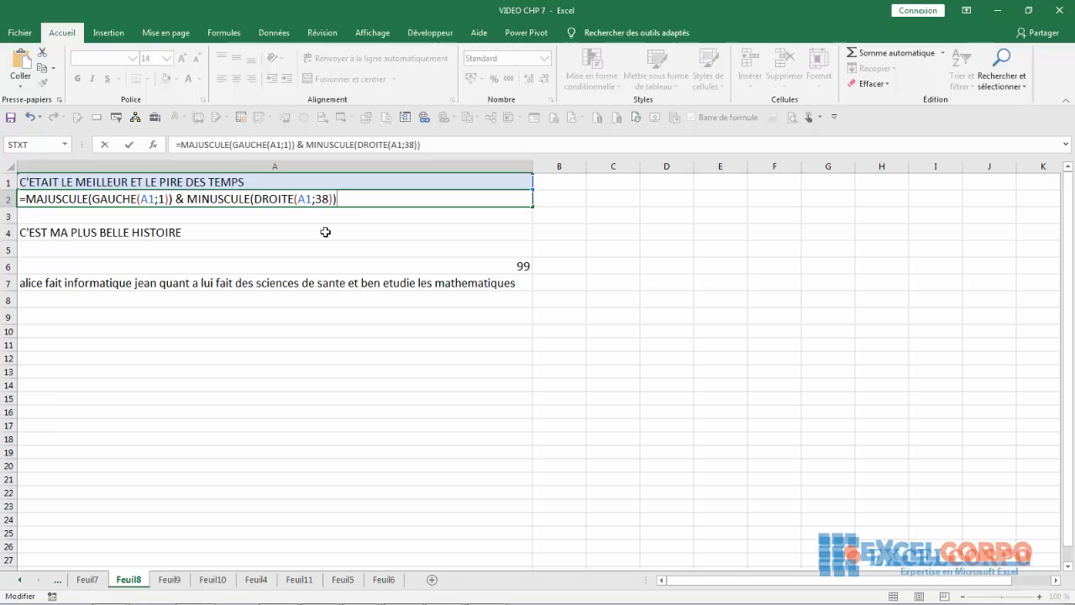
pyautogui.press('Return')
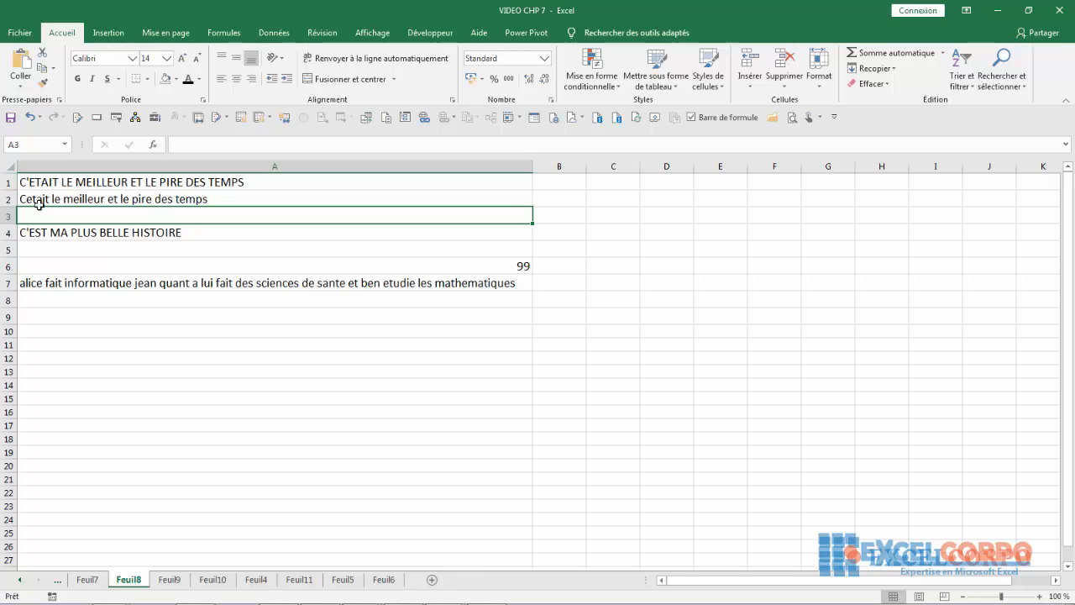
# - Change A2's formula to DROITE(A1;39) so it reads 'C'etait le meilleur et le pire des temps'
pyautogui.click(40, 202)
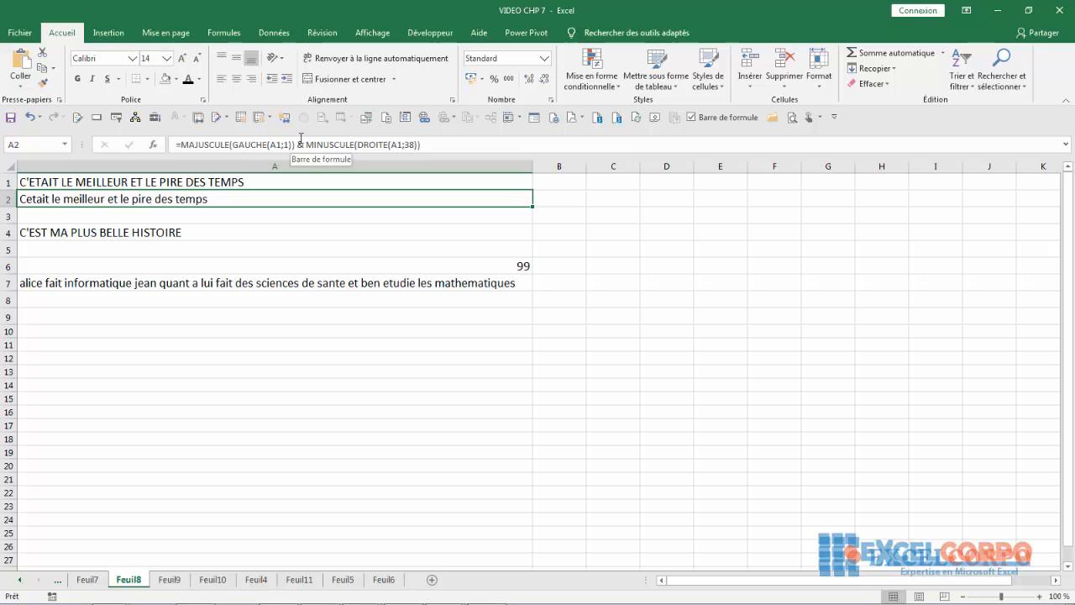
pyautogui.click(274, 144)
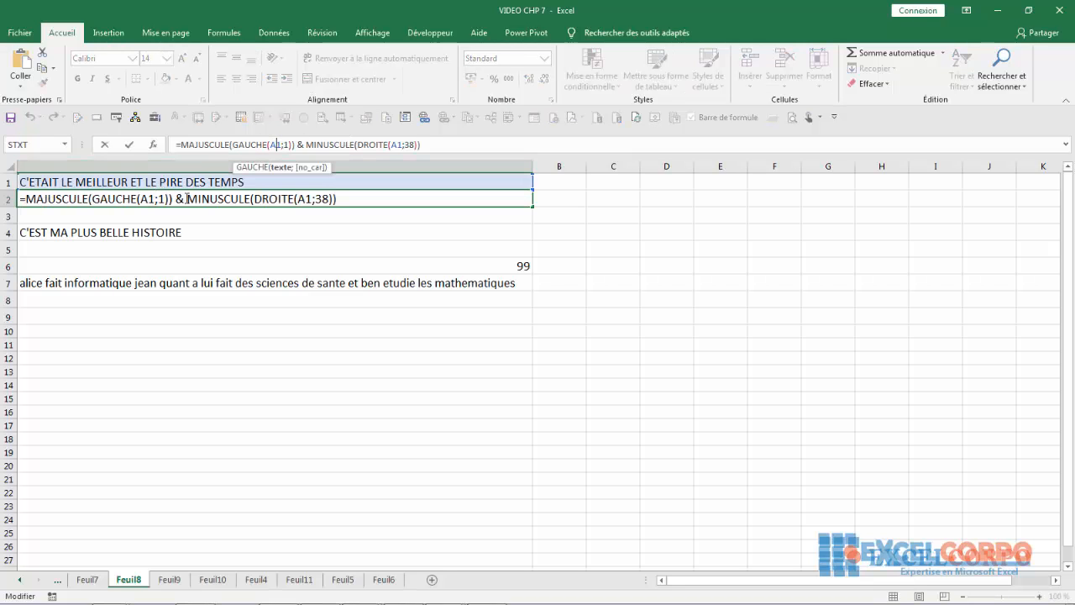
pyautogui.click(328, 199)
pyautogui.press('BackSpace')
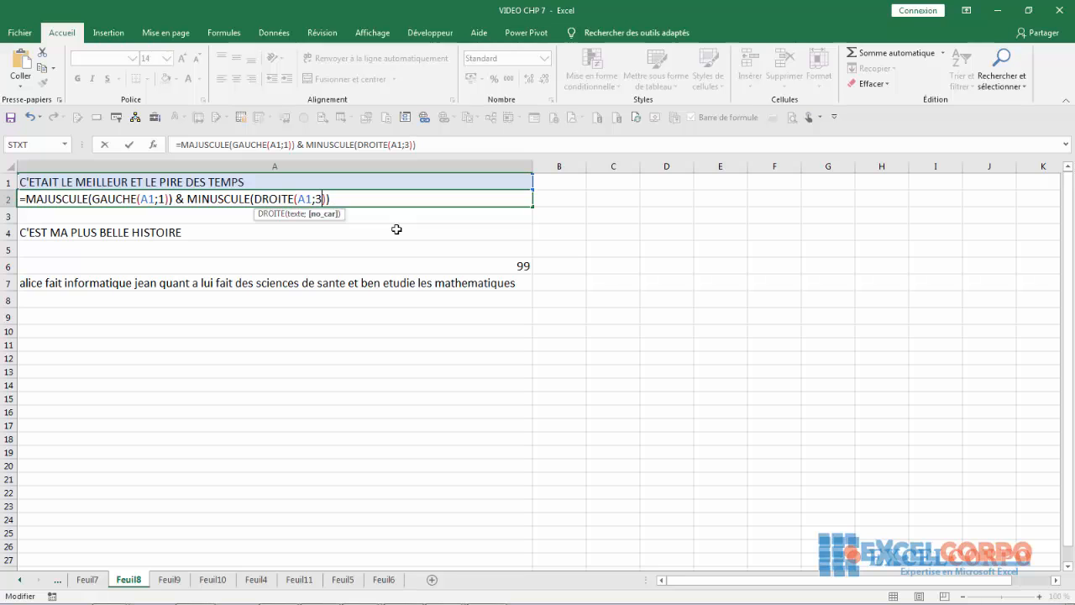
pyautogui.write('9')
pyautogui.press('Return')
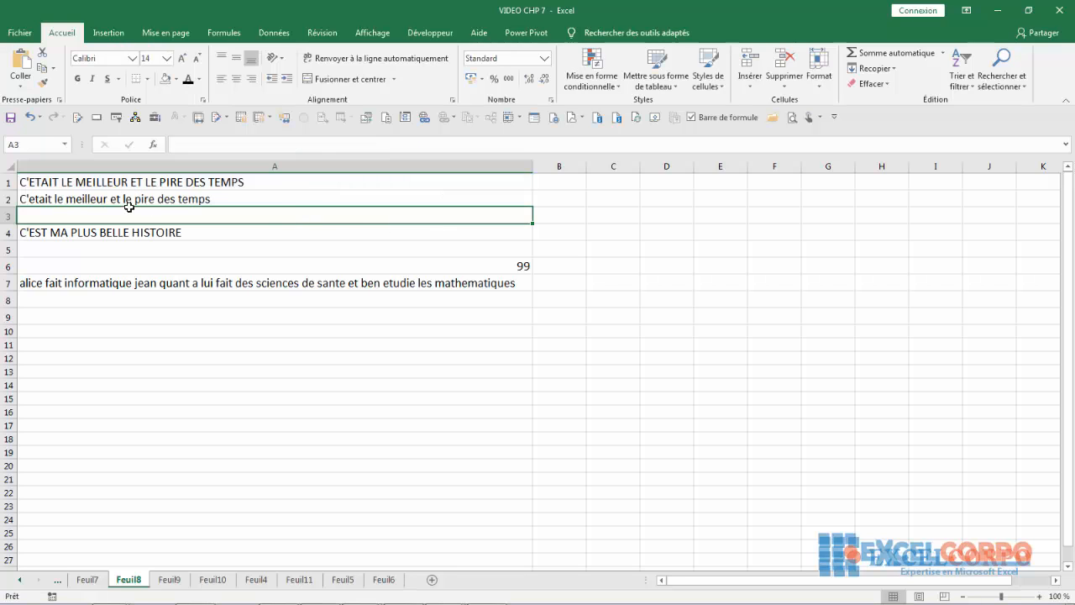
pyautogui.click(66, 245)
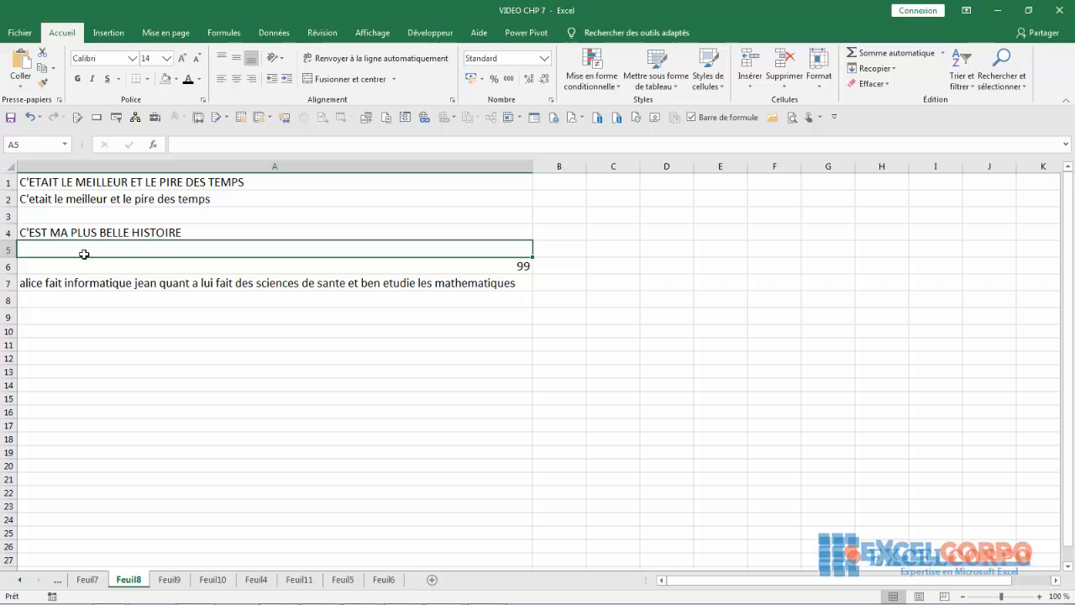
# - Begin A5 with =MAJUSCULE(GAUCHE(A4;1)) & to capitalise the sentence's first letter
pyautogui.write('=')
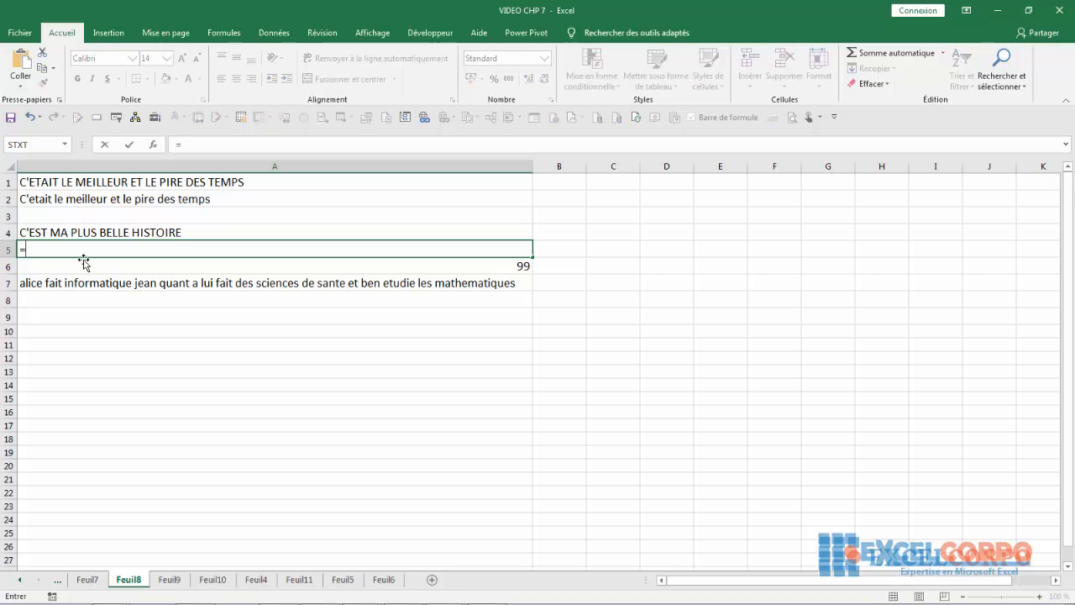
pyautogui.write('maj')
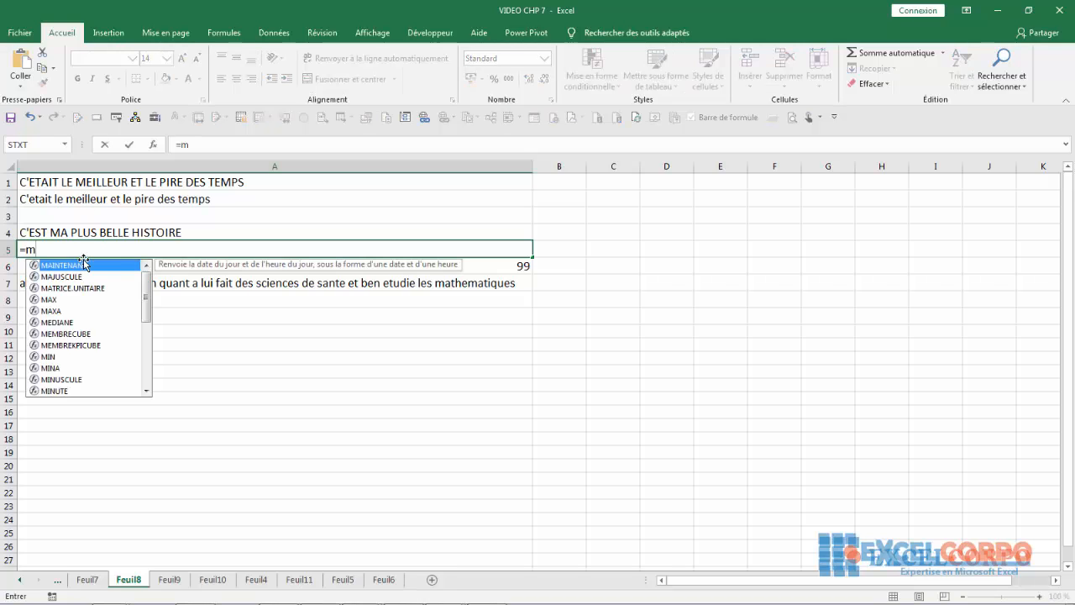
pyautogui.press('Tab')
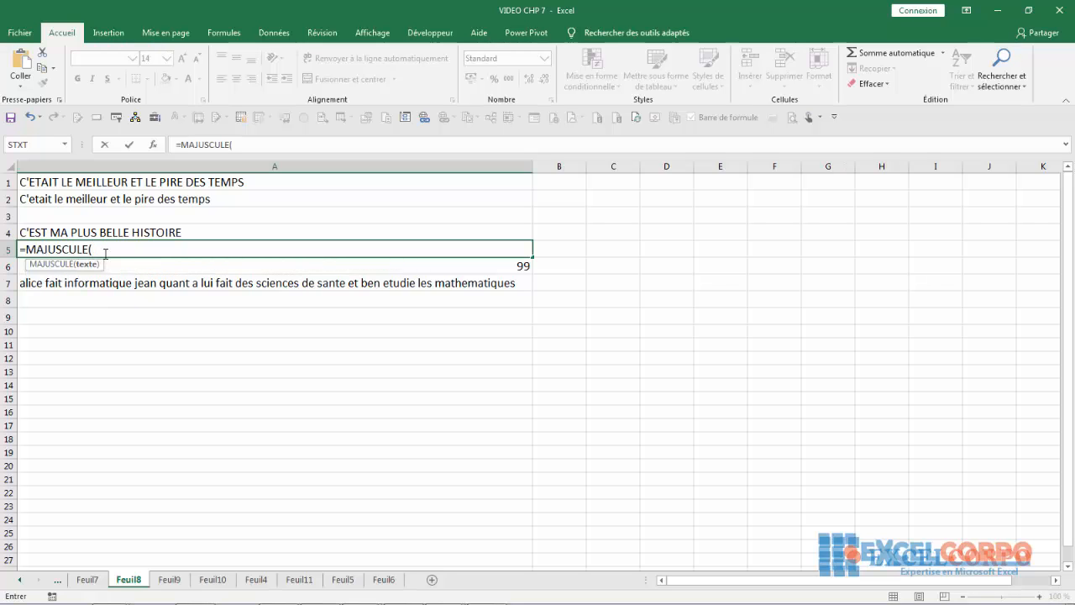
pyautogui.write('gauc')
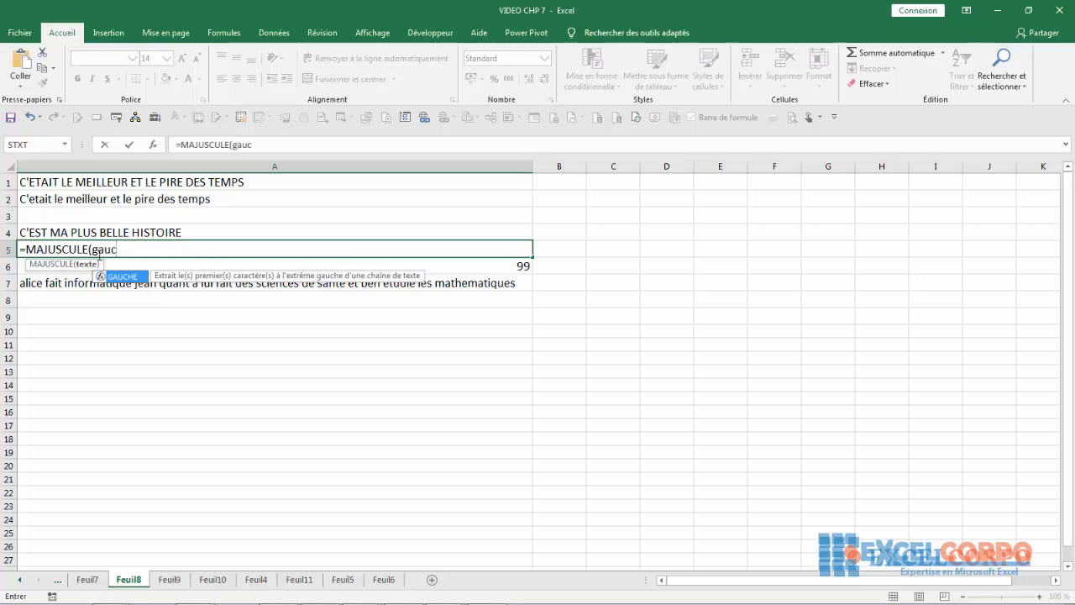
pyautogui.doubleClick(120, 277)
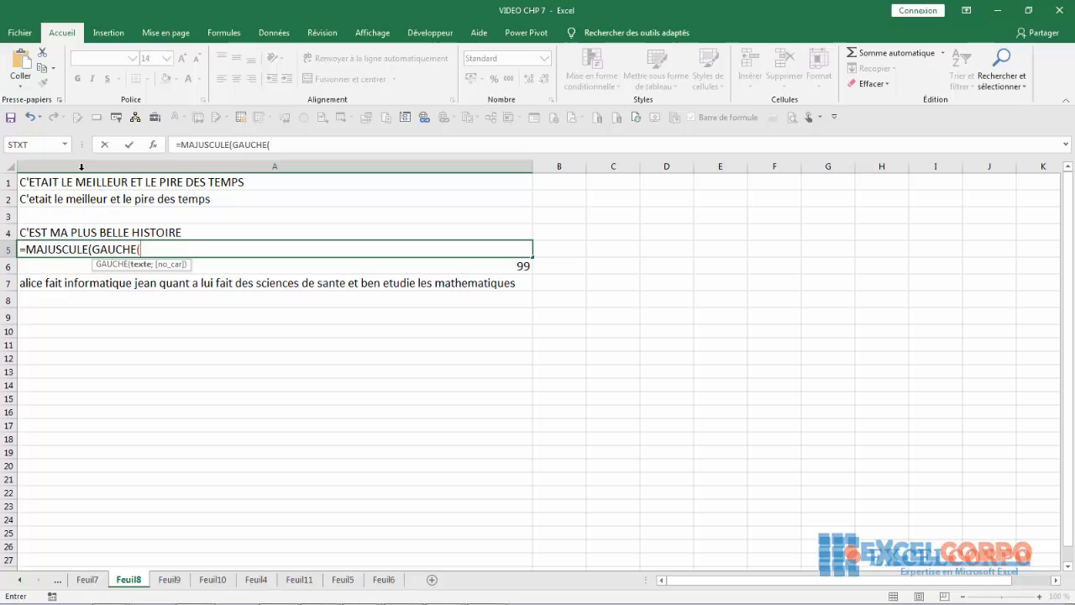
pyautogui.click(74, 230)
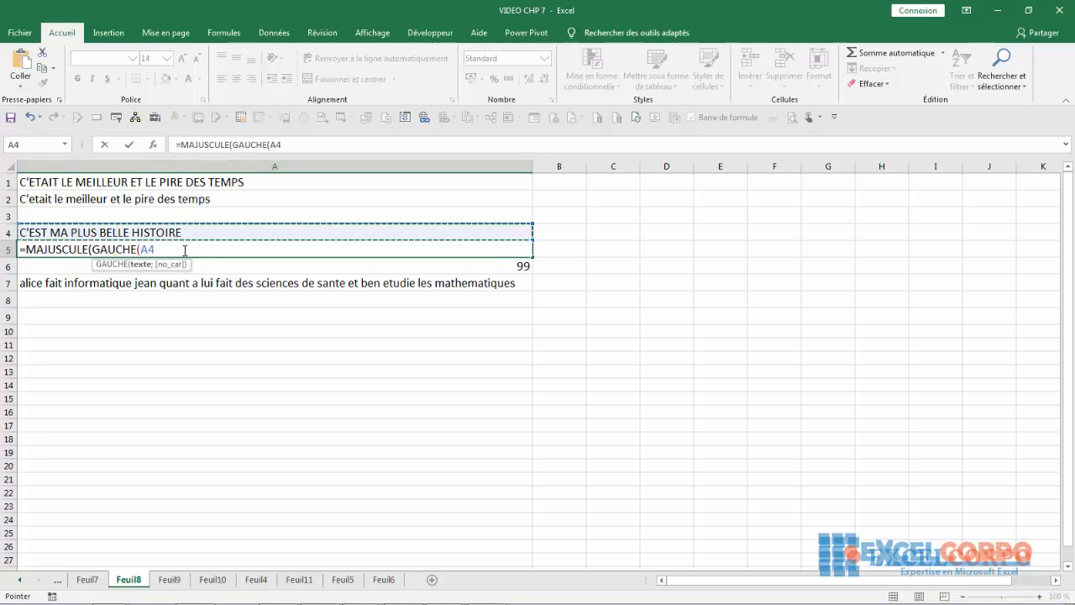
pyautogui.write(';')
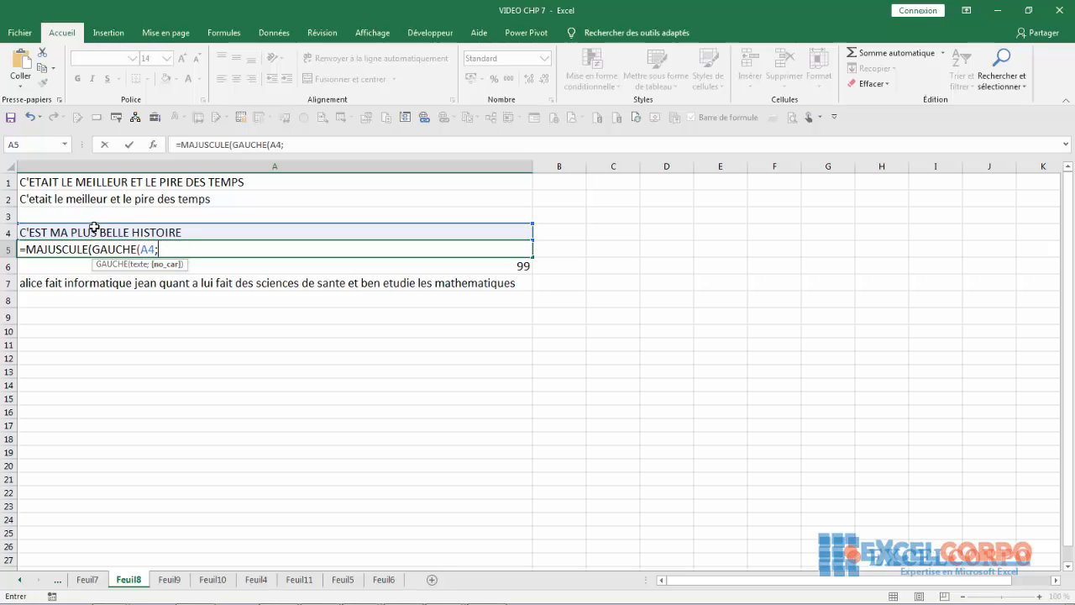
pyautogui.write('1) ')
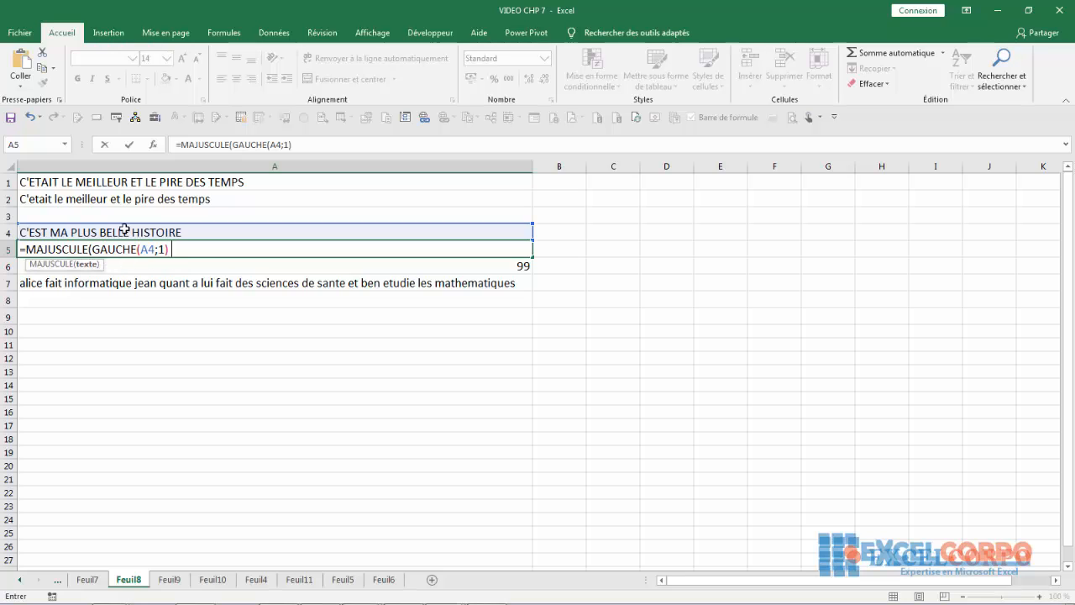
pyautogui.write('&')
pyautogui.click(170, 250)
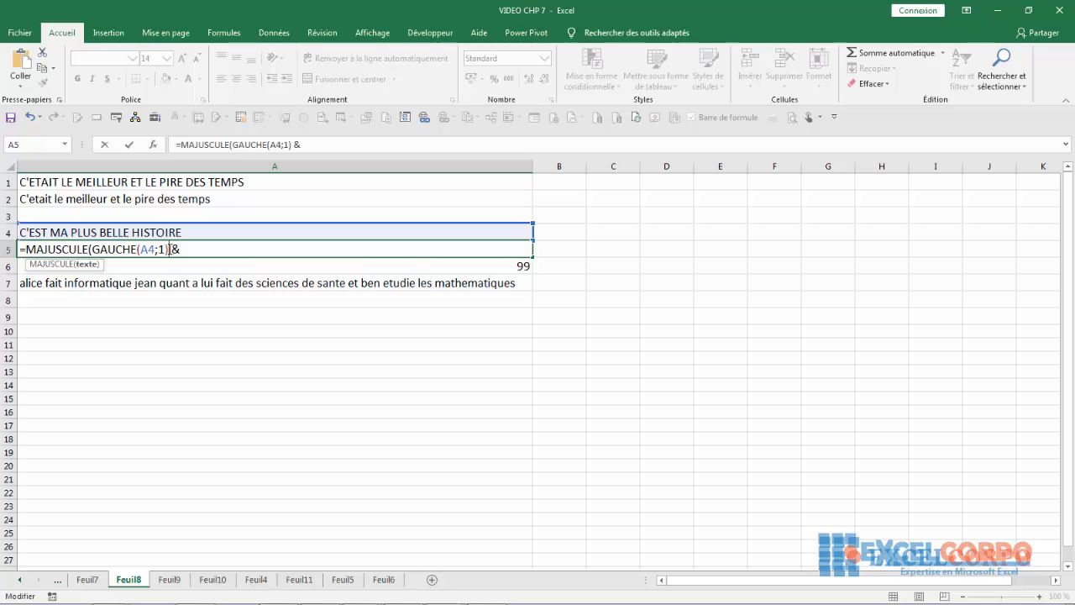
# - Append MINUSCULE(DROITE(A4;27)) so A5 reads 'C'est ma plus belle histoire', then review it
pyautogui.write(') & ')
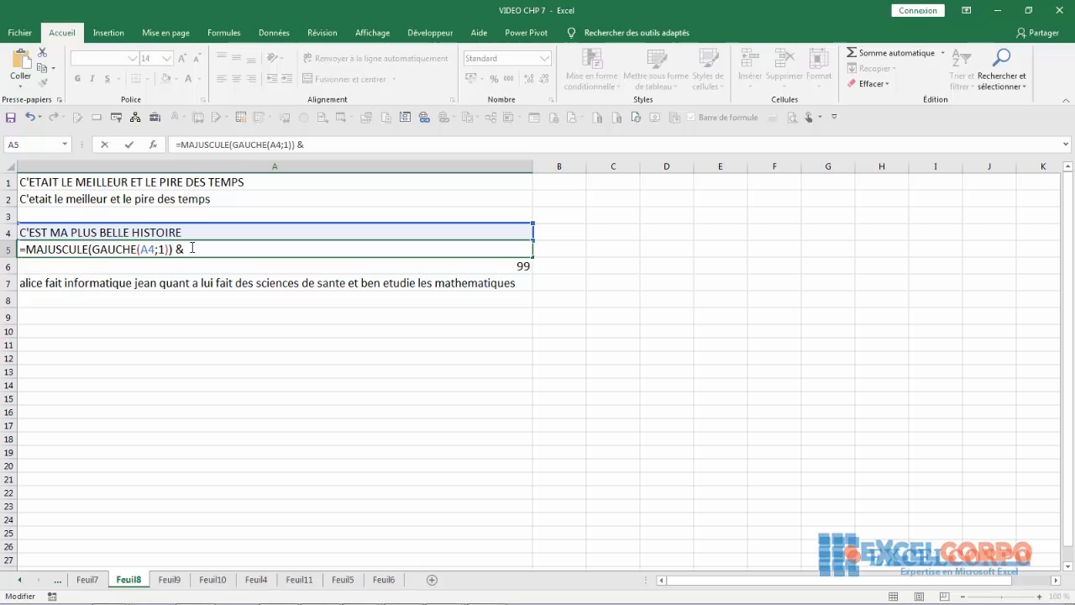
pyautogui.write('min')
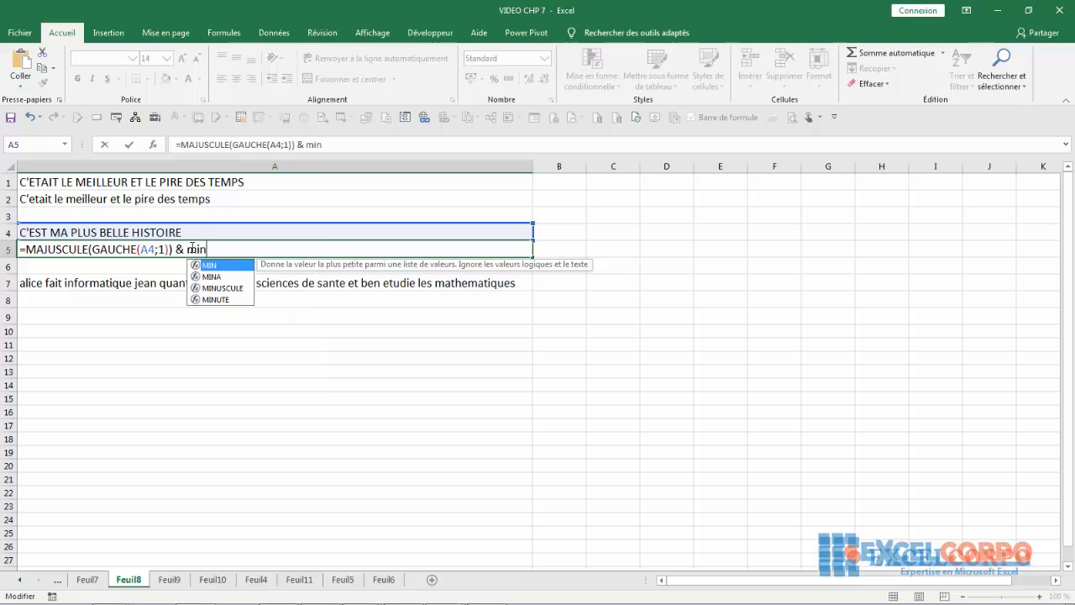
pyautogui.click(213, 288)
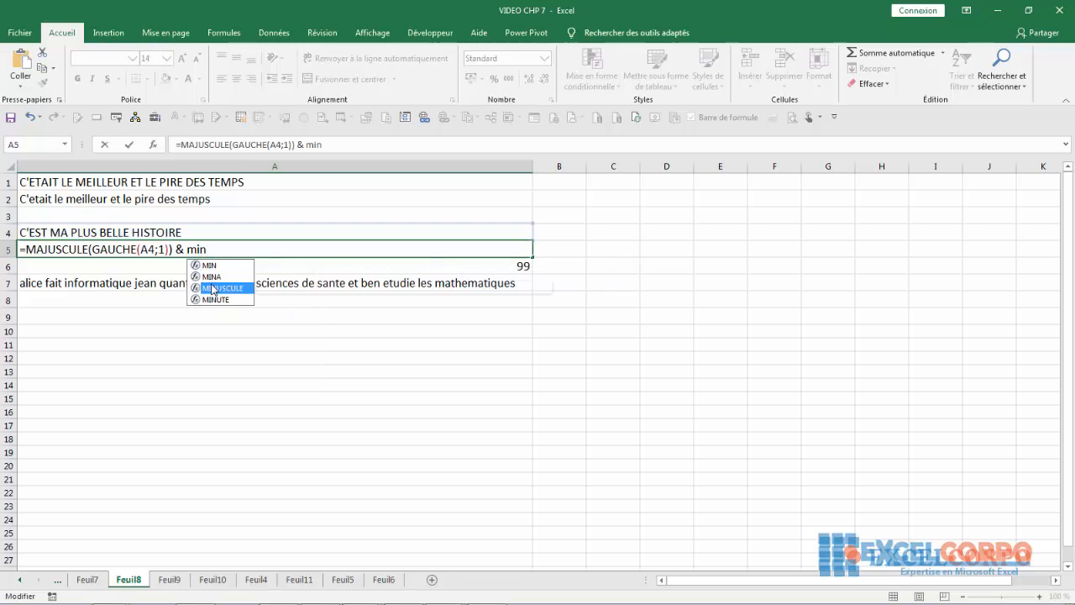
pyautogui.doubleClick(213, 288)
pyautogui.write('droite')
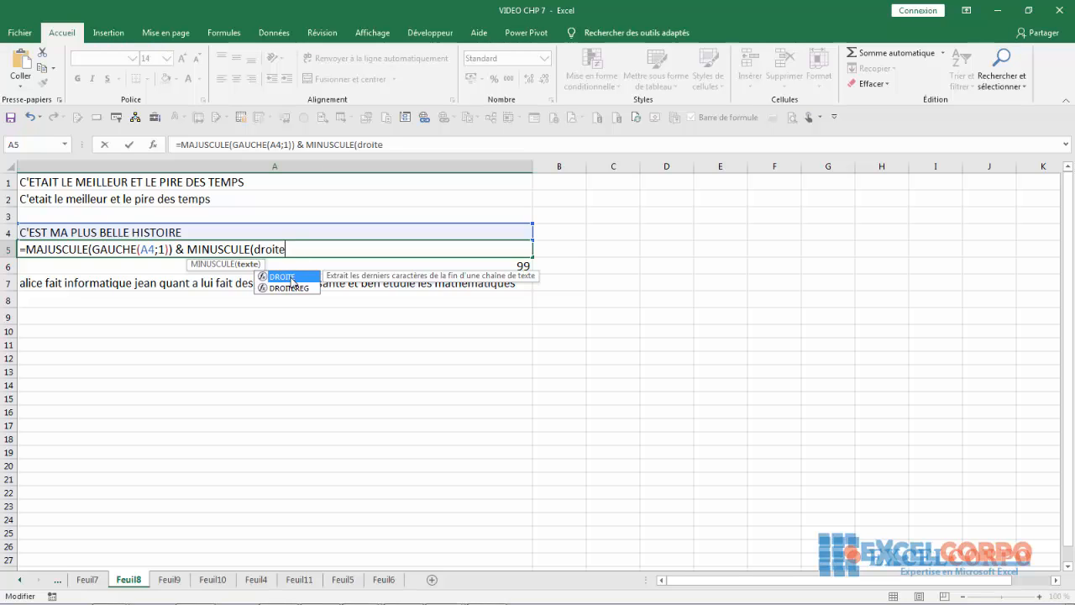
pyautogui.doubleClick(292, 275)
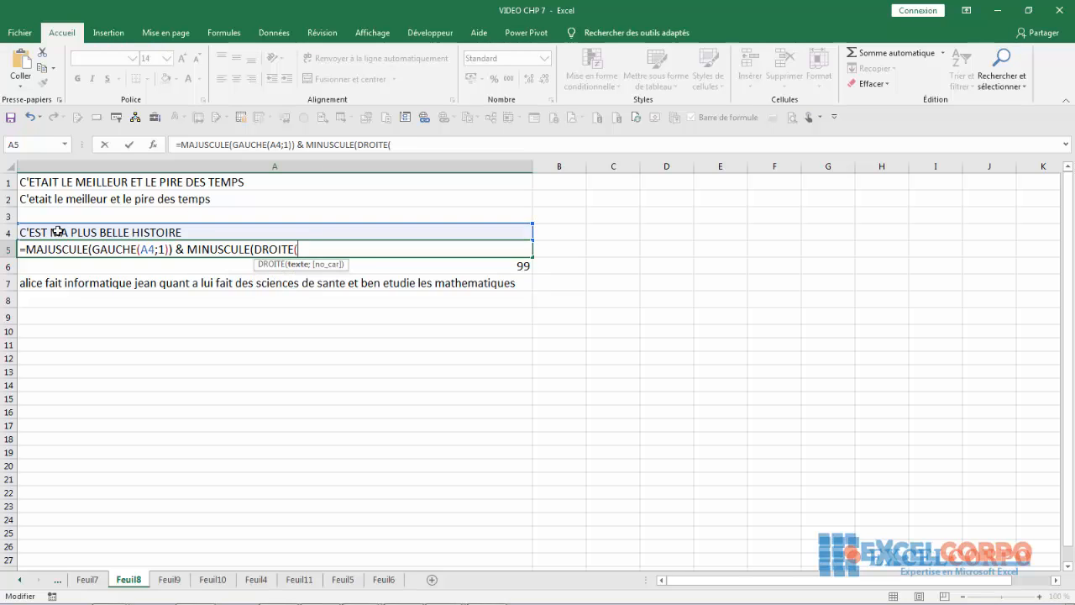
pyautogui.click(55, 230)
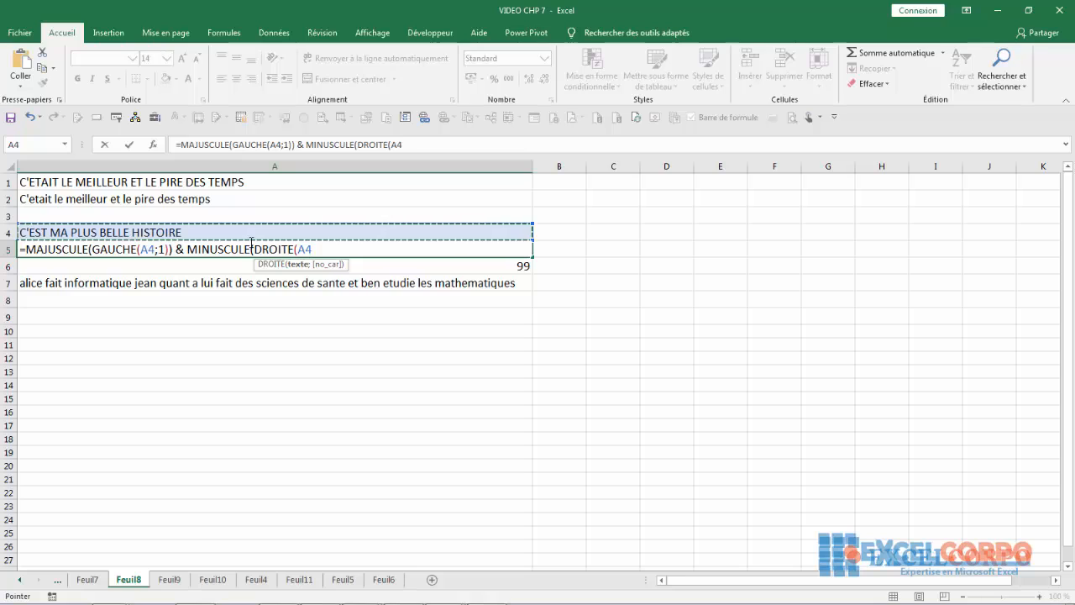
pyautogui.write(';')
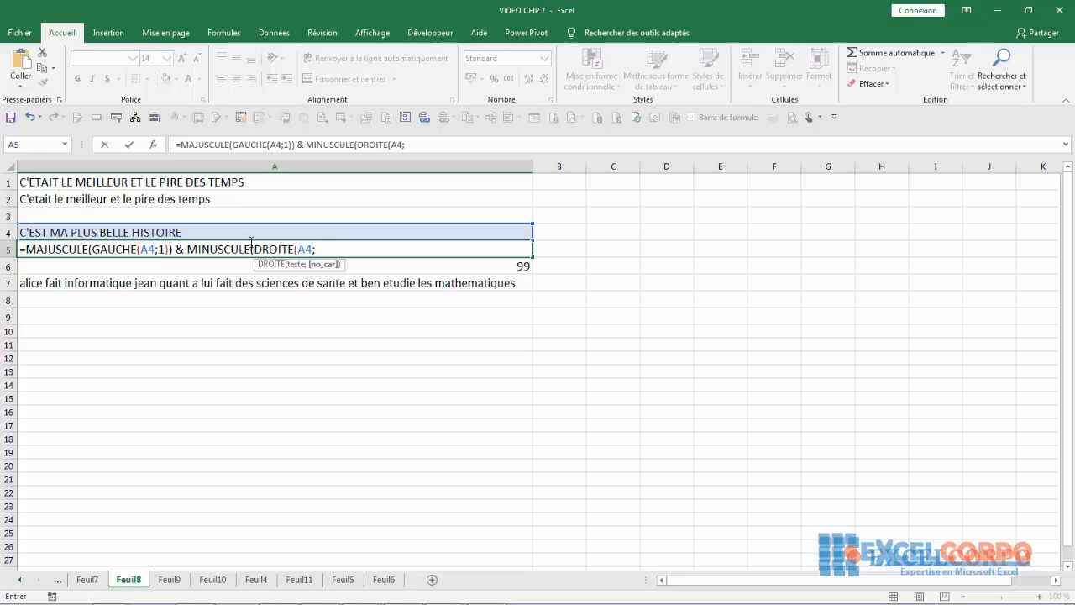
pyautogui.write('27')
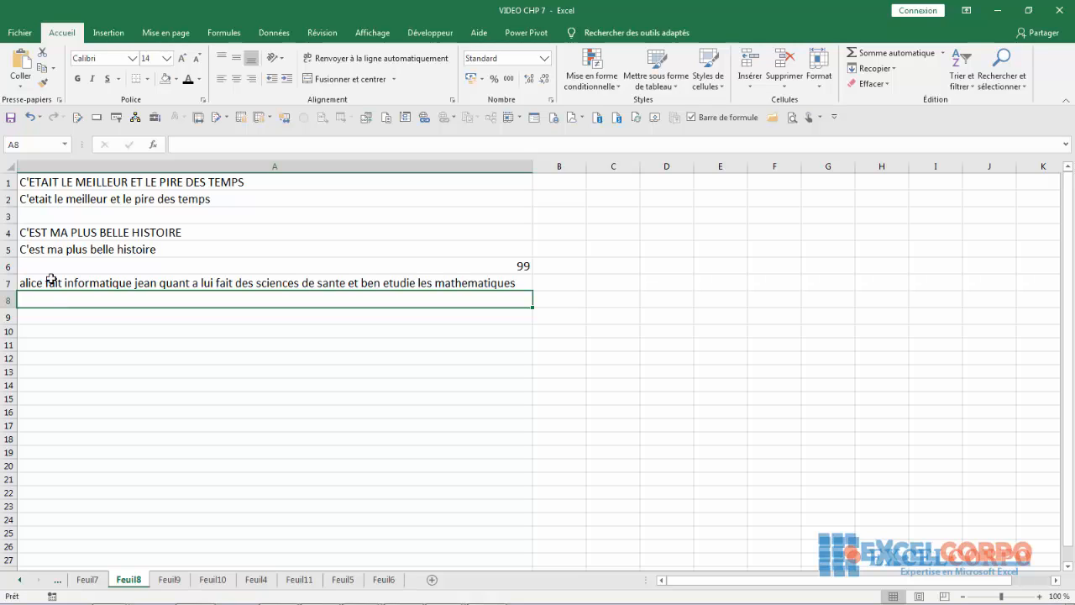
pyautogui.click(27, 260)
pyautogui.click(34, 251)
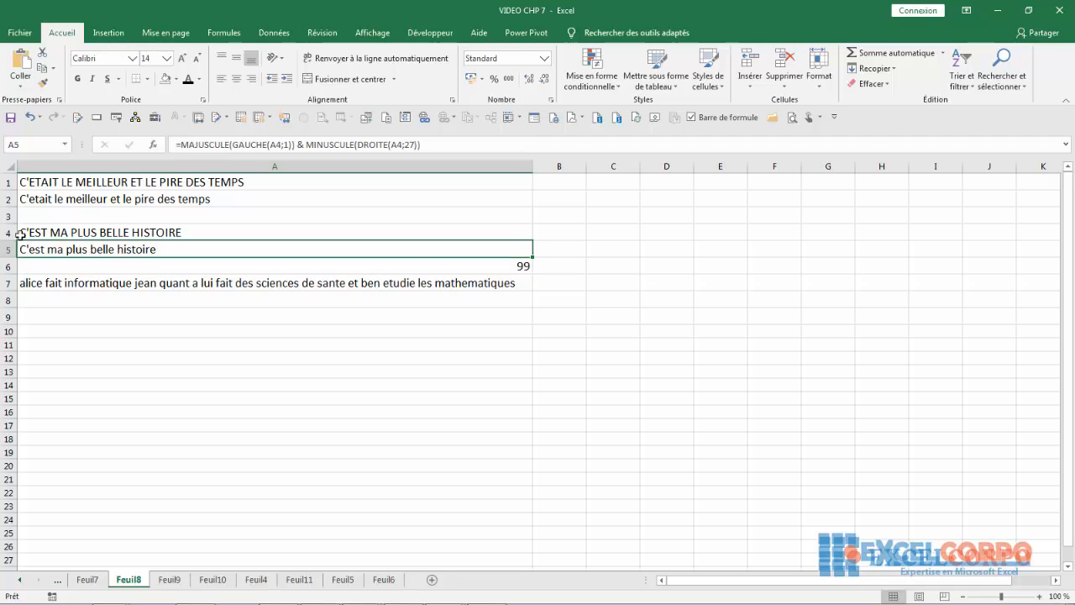
pyautogui.click(37, 301)
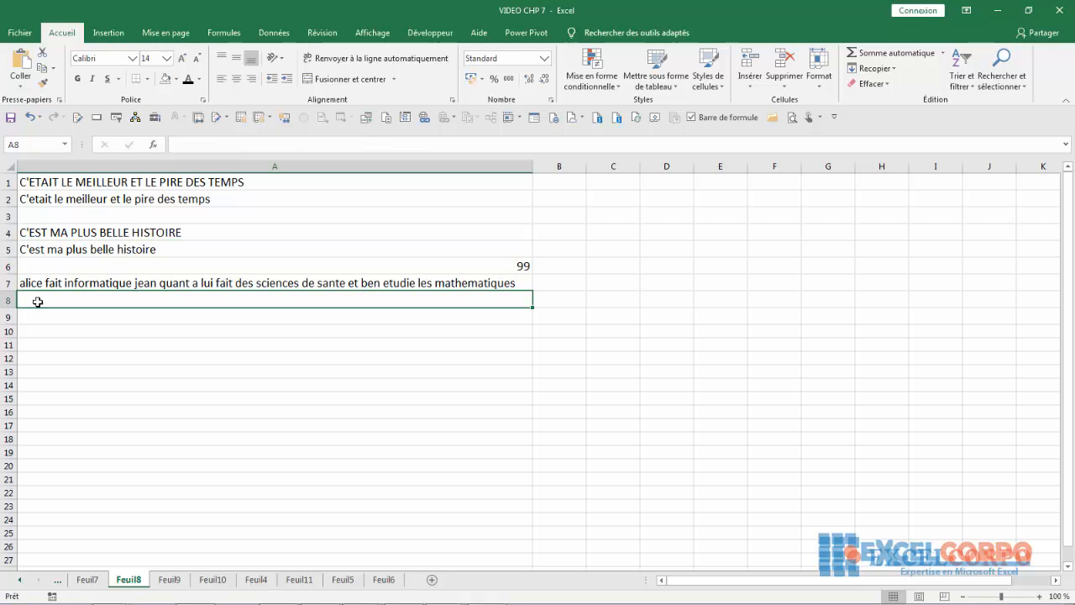
# - In A8, build =MAJUSCULE(GAUCHE(A7;1)) & to capitalise the first letter of A7's sentence
pyautogui.write('=ma')
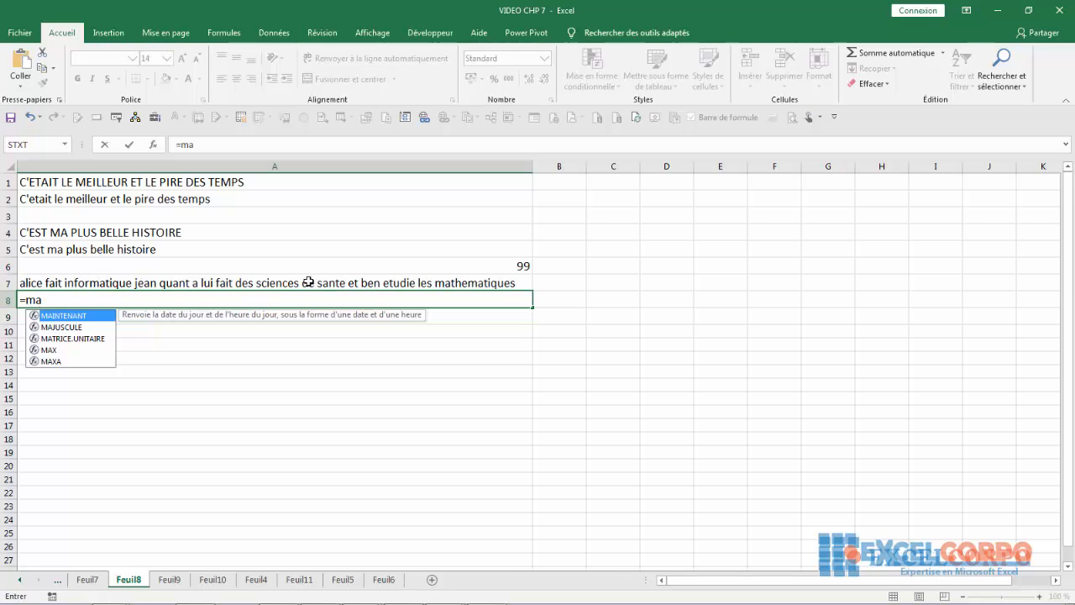
pyautogui.doubleClick(63, 327)
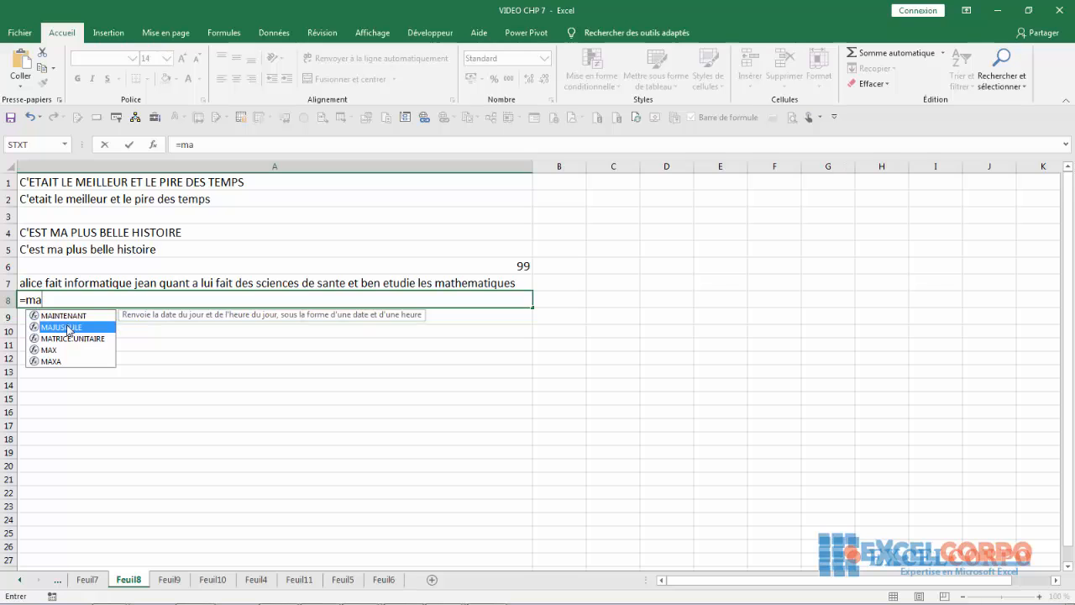
pyautogui.click(123, 284)
pyautogui.write(';')
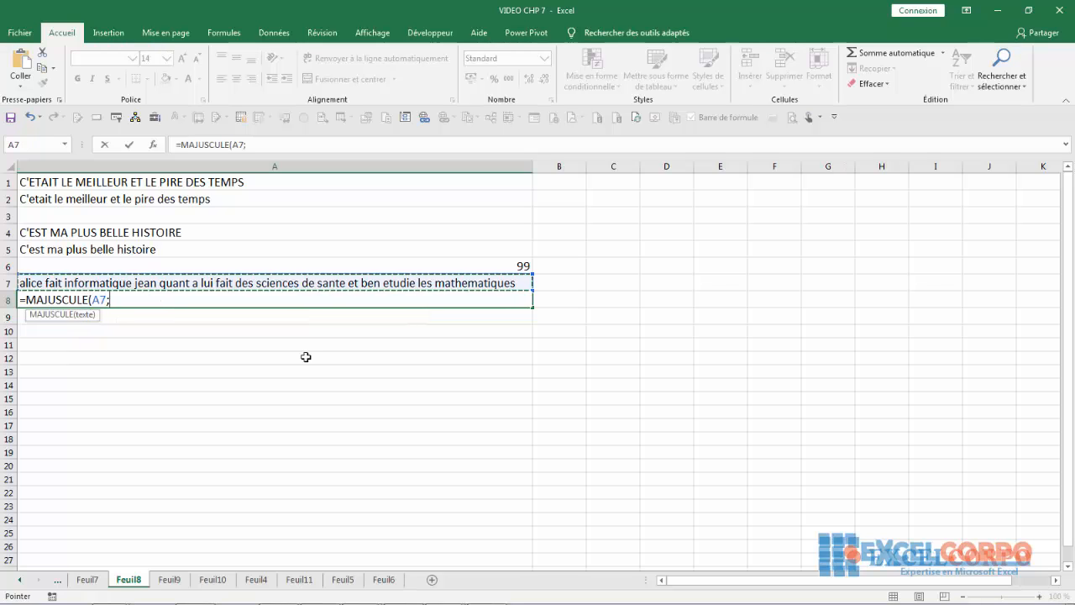
pyautogui.write('1')
pyautogui.press('BackSpace')
pyautogui.press('BackSpace')
pyautogui.press('BackSpace')
pyautogui.press('BackSpace')
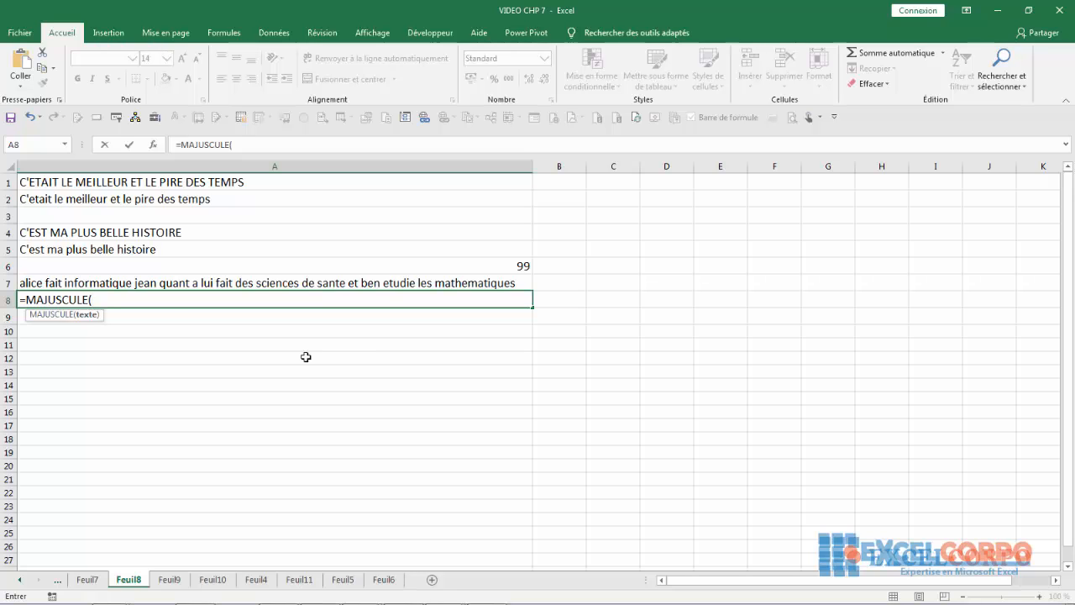
pyautogui.write('ga')
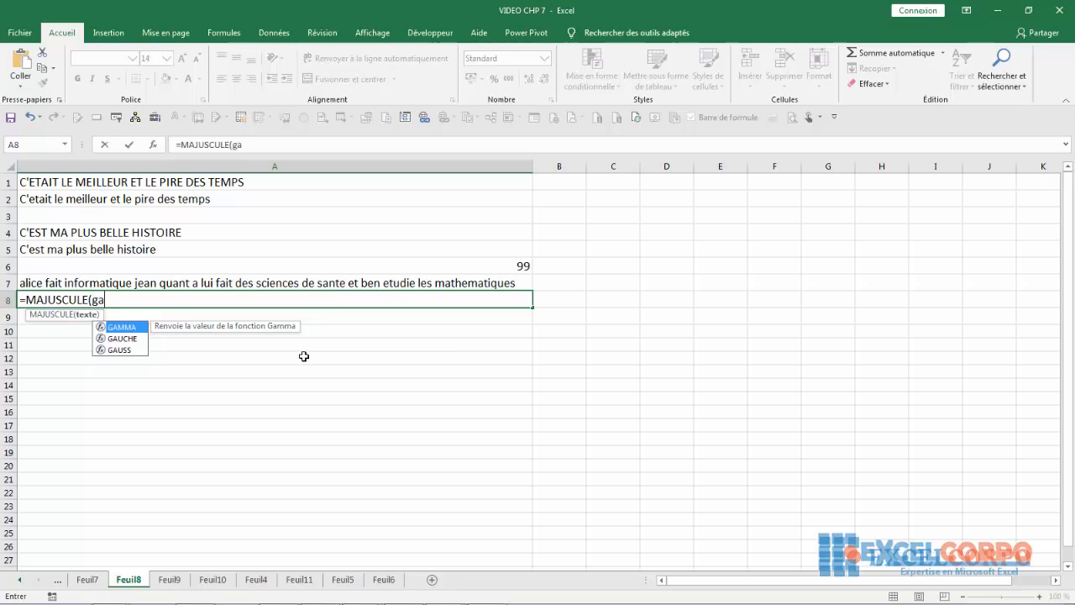
pyautogui.doubleClick(124, 339)
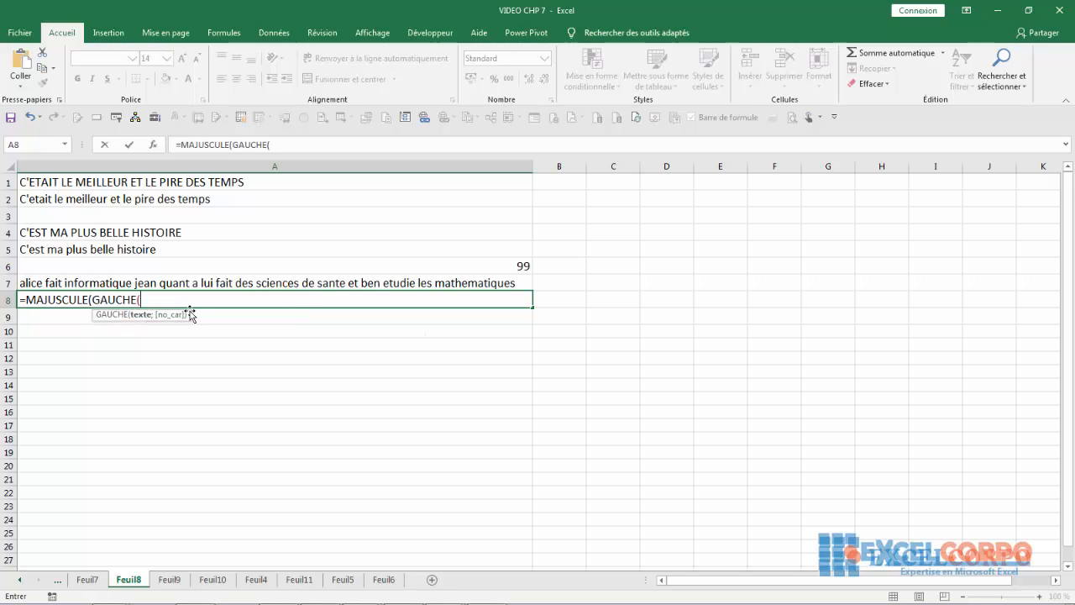
pyautogui.click(115, 285)
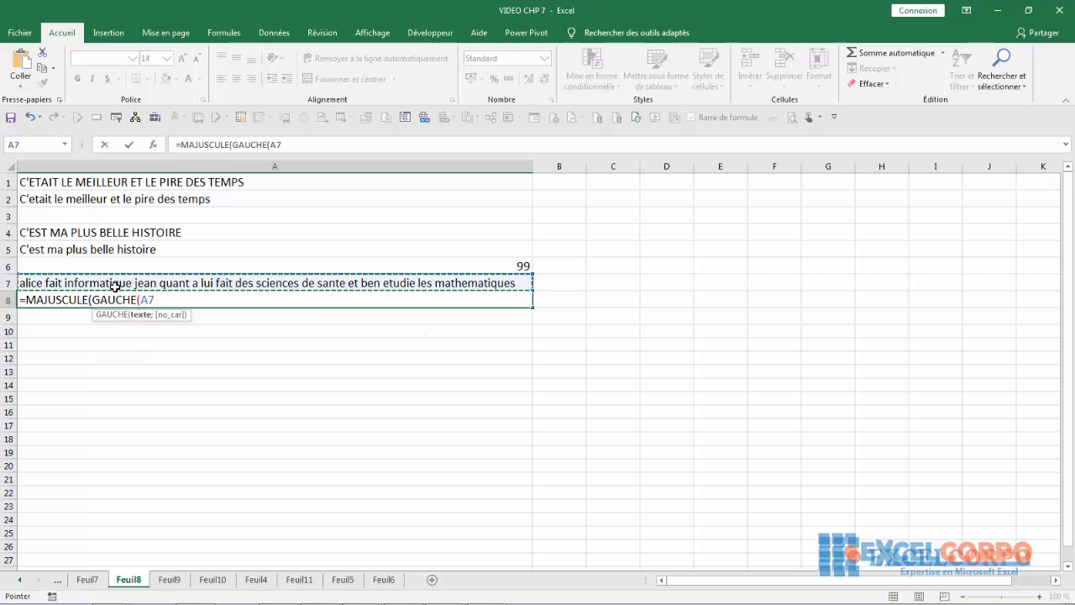
pyautogui.write(':A71')
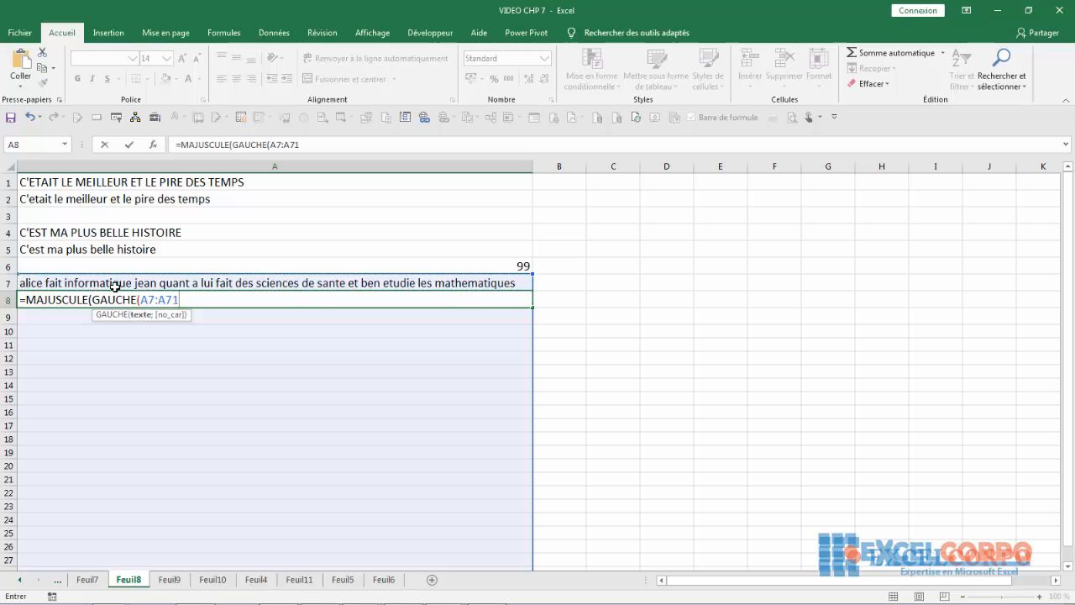
pyautogui.press('BackSpace')
pyautogui.press('BackSpace')
pyautogui.press('BackSpace')
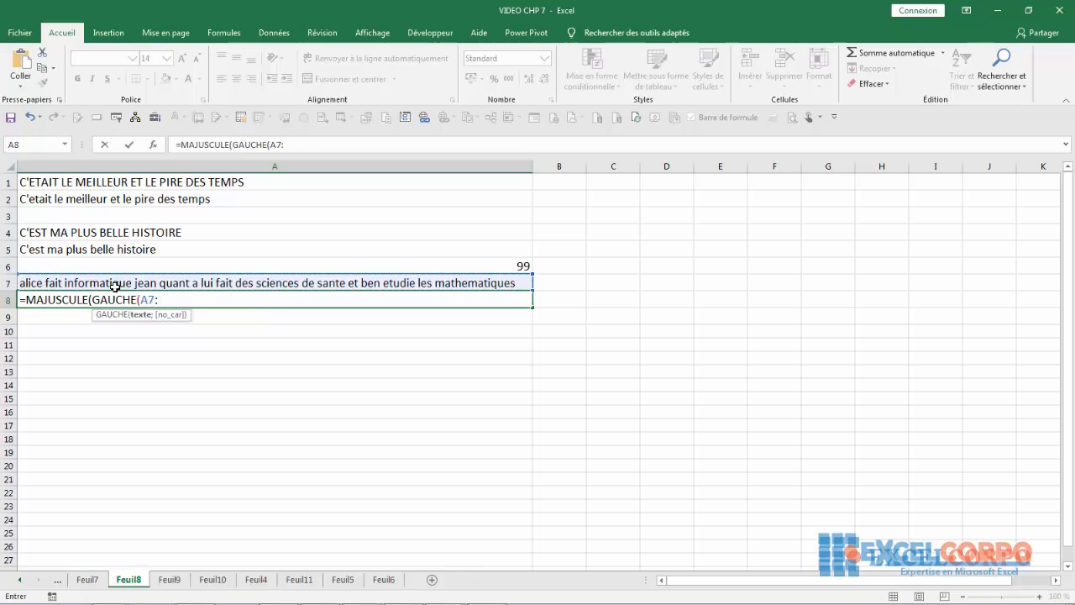
pyautogui.write('1)')
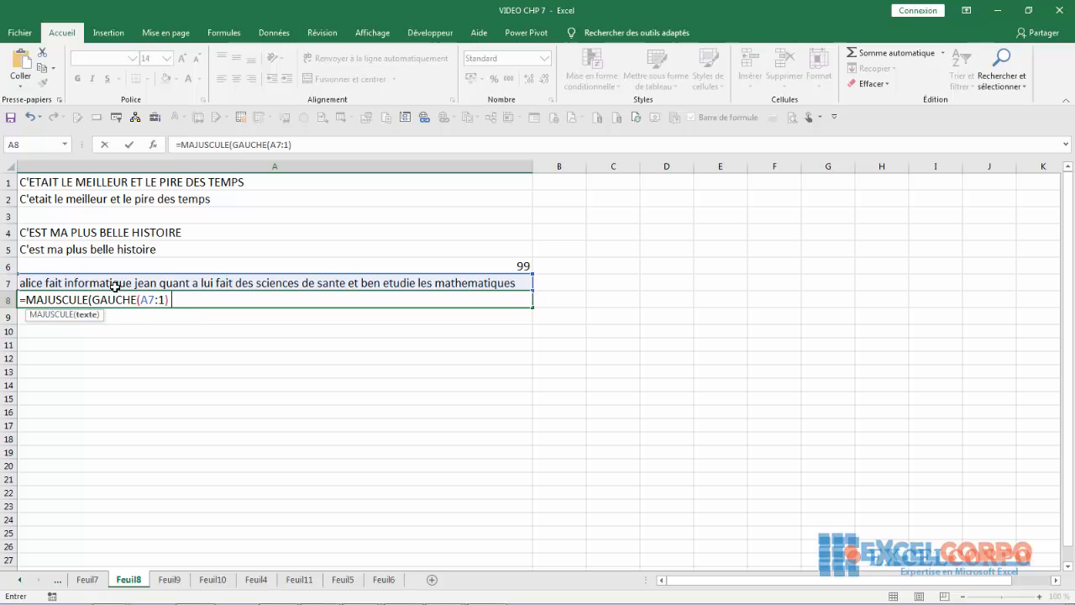
pyautogui.write(' &')
pyautogui.click(171, 300)
# - Append MINUSCULE(DROITE(A7;A6)) to the A8 formula to lowercase the rest of the sentence
pyautogui.write(')')
pyautogui.click(196, 295)
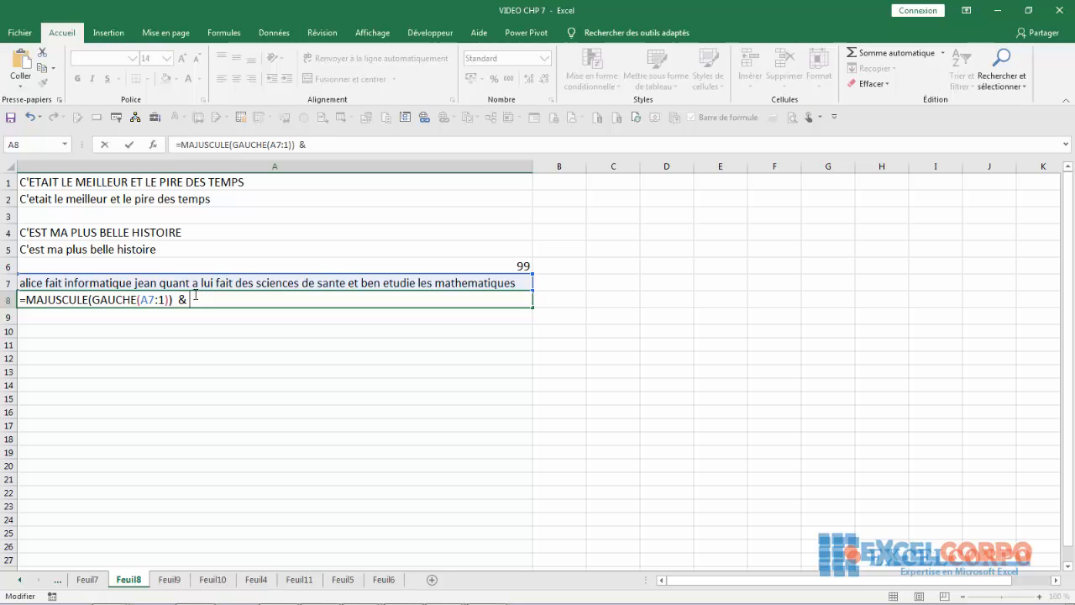
pyautogui.write('min')
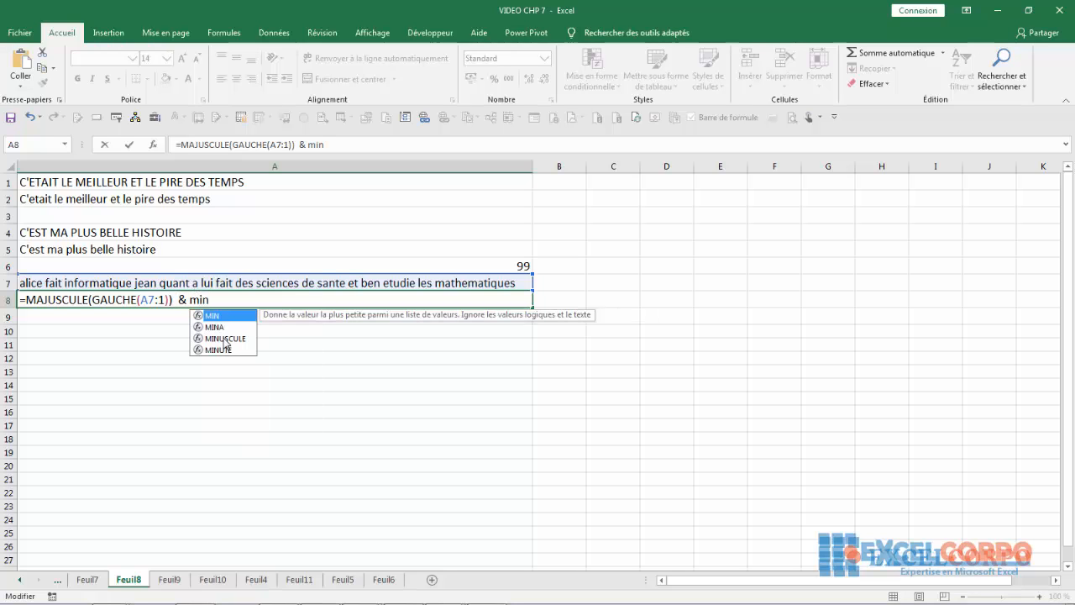
pyautogui.doubleClick(225, 339)
pyautogui.write('dr')
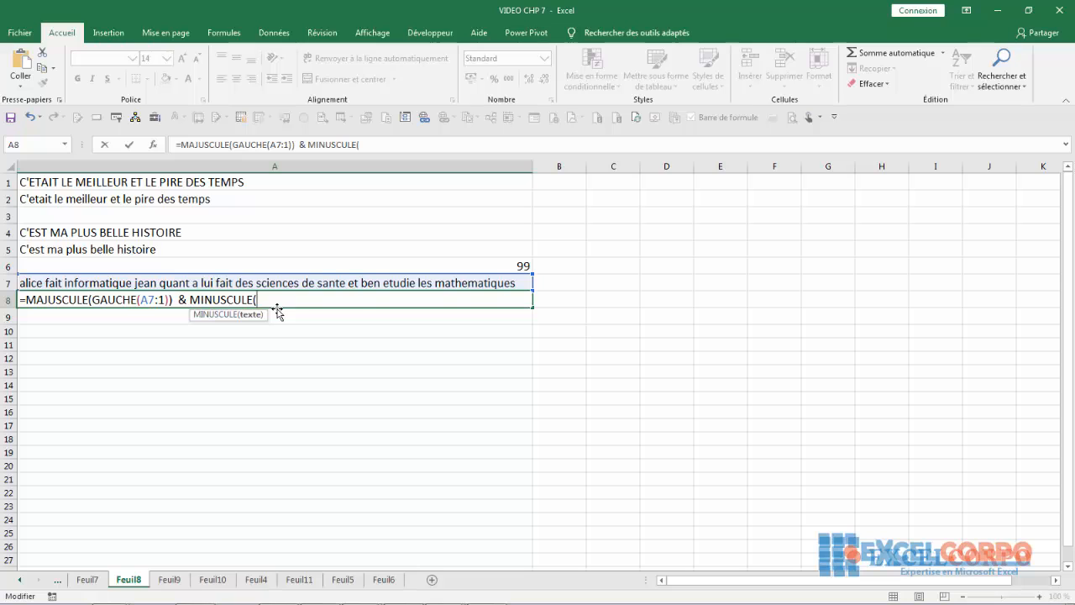
pyautogui.write('oite')
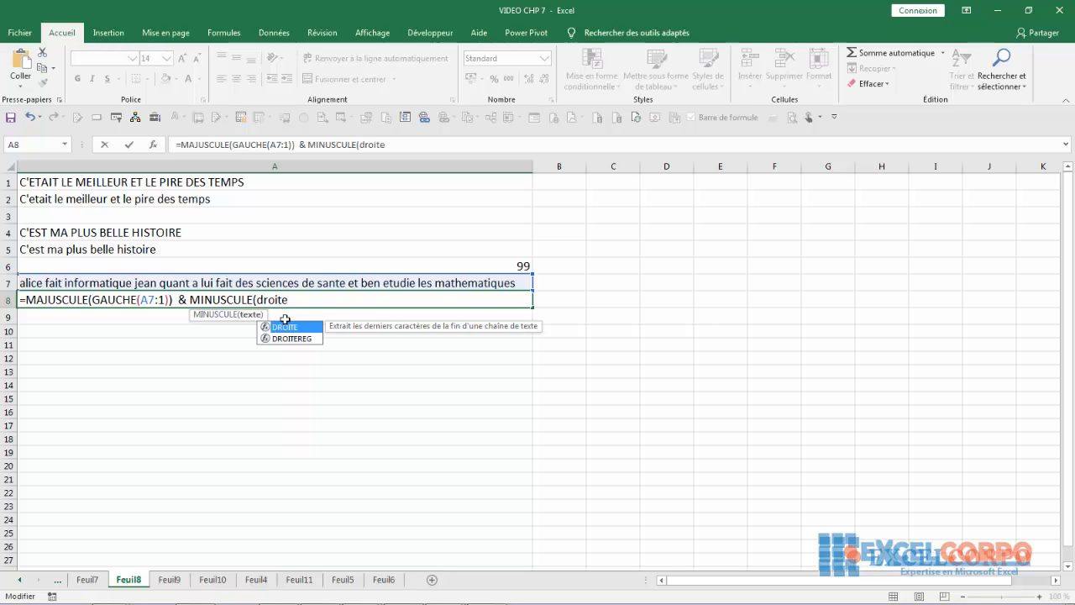
pyautogui.doubleClick(288, 327)
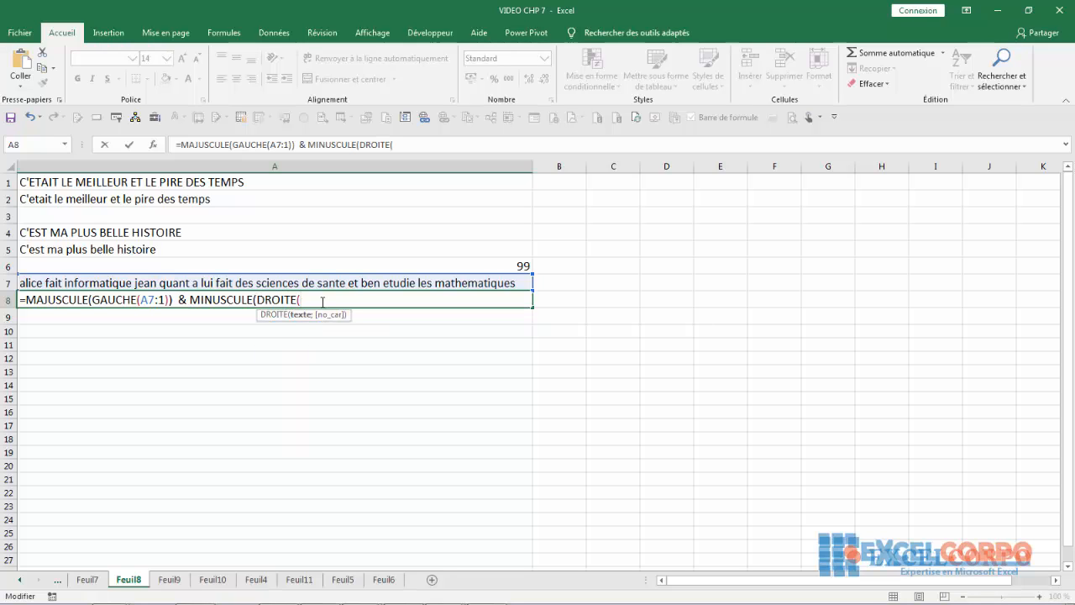
pyautogui.click(163, 281)
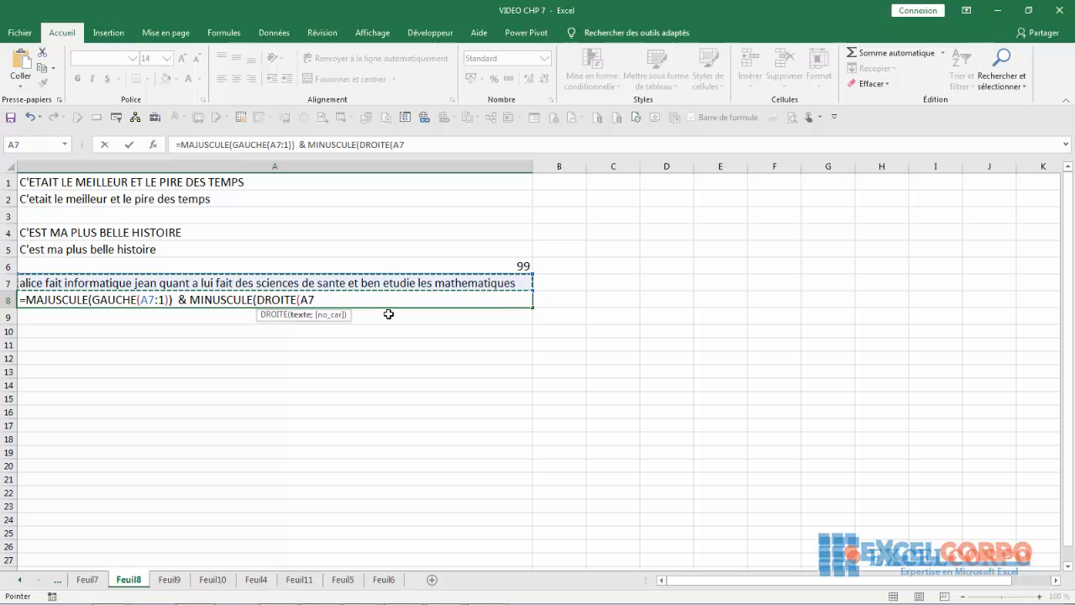
pyautogui.write(';')
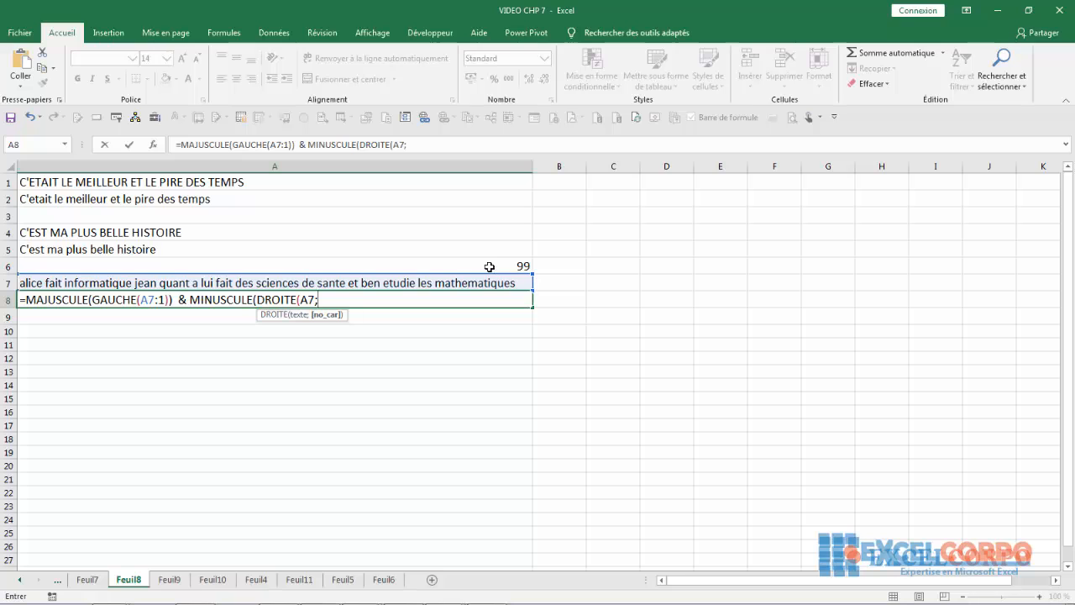
pyautogui.click(489, 266)
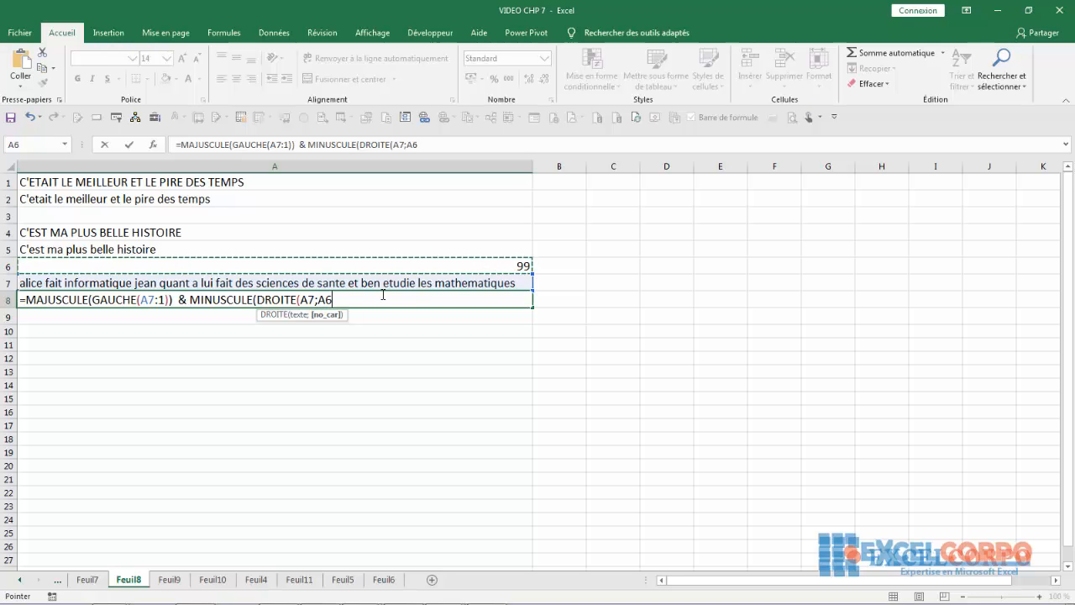
pyautogui.write(')')
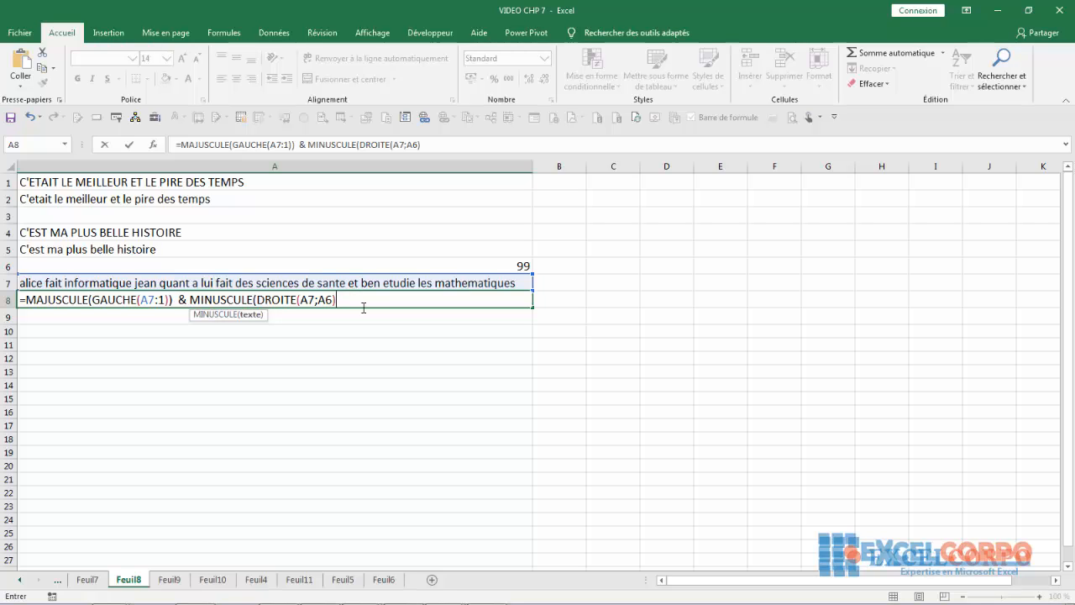
pyautogui.write(')')
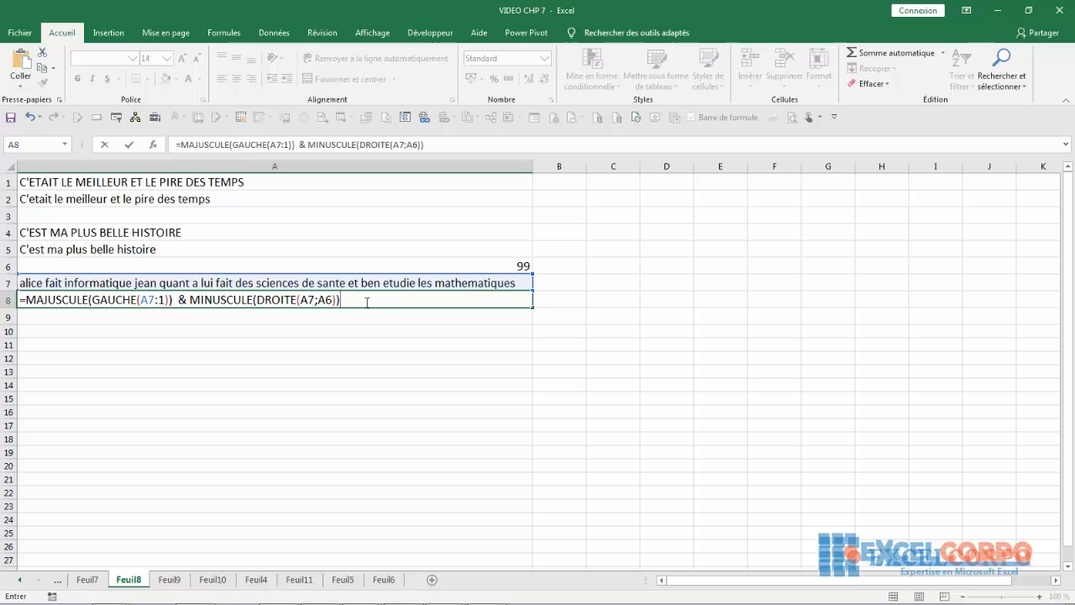
# - Fix GAUCHE(A7:1) to GAUCHE(A7;1) and commit the A8 formula
pyautogui.click(160, 300)
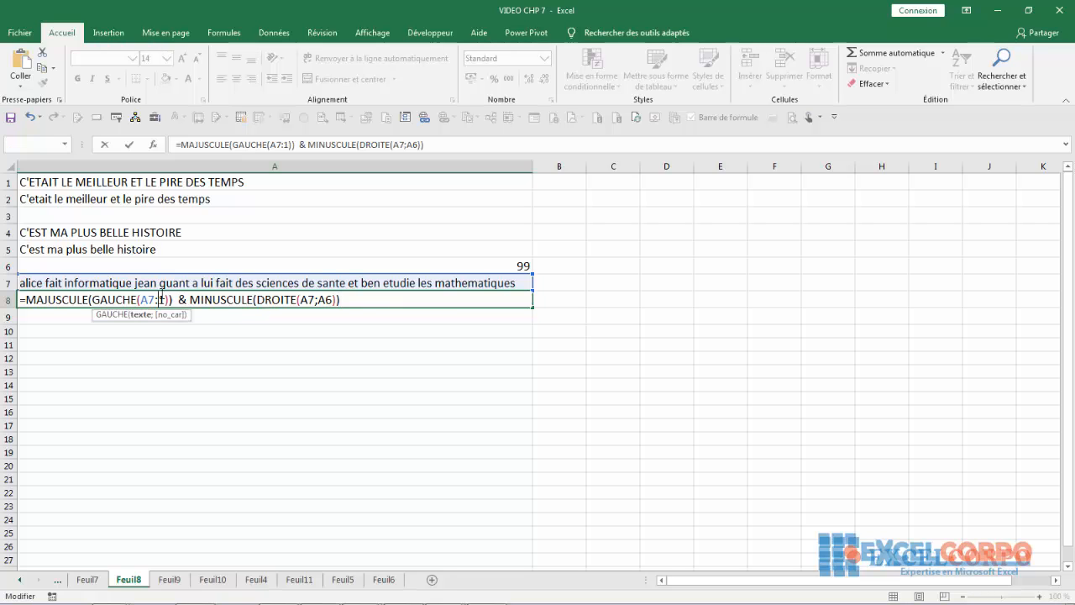
pyautogui.press('BackSpace')
pyautogui.write(';')
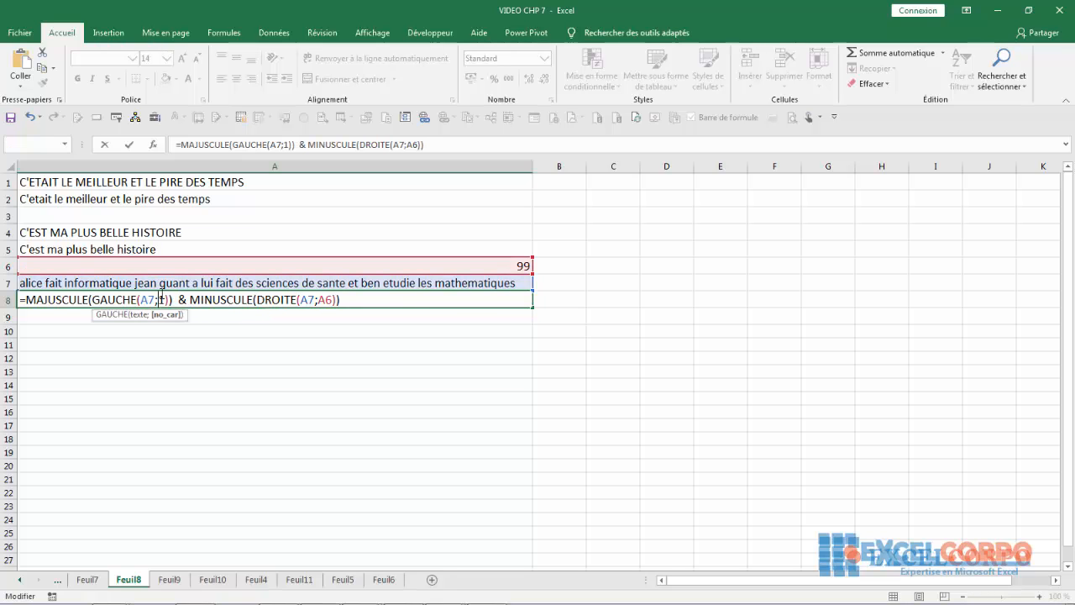
pyautogui.press('Return')
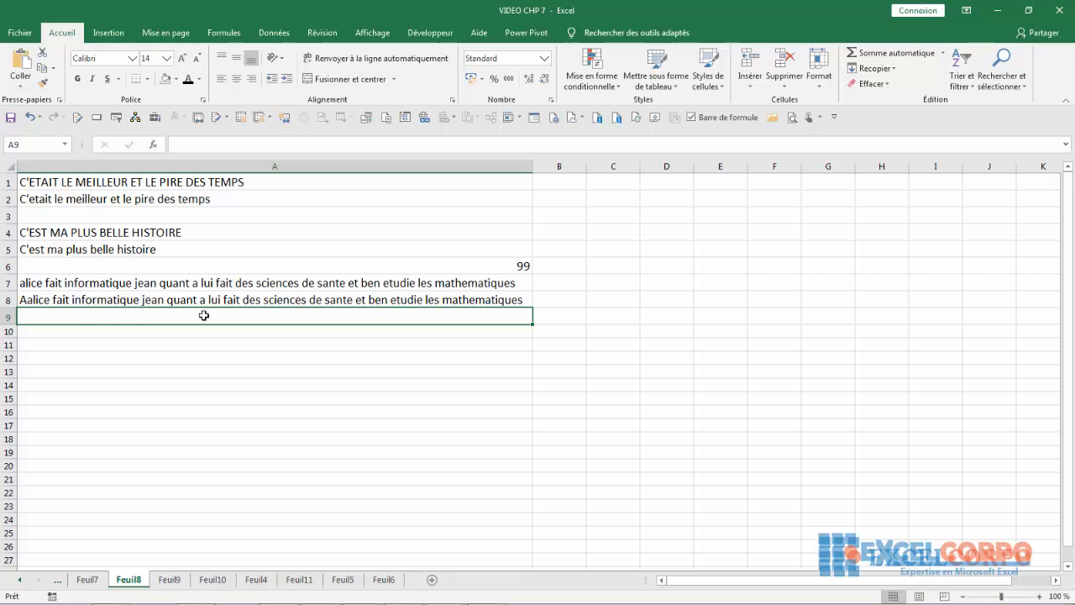
# - Review the formulas in A8 and A6
pyautogui.click(52, 299)
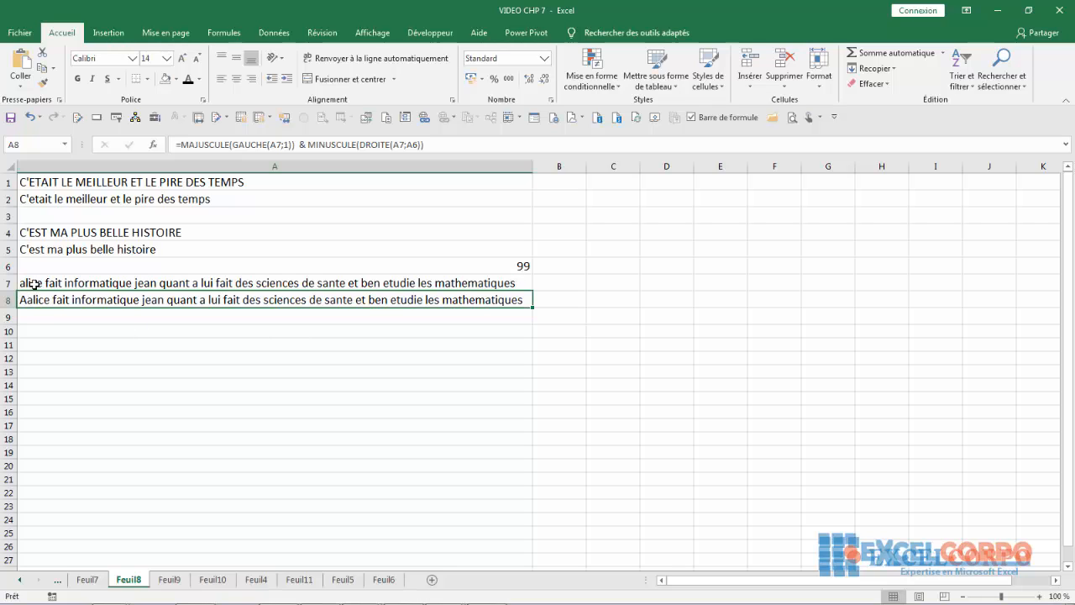
pyautogui.click(229, 266)
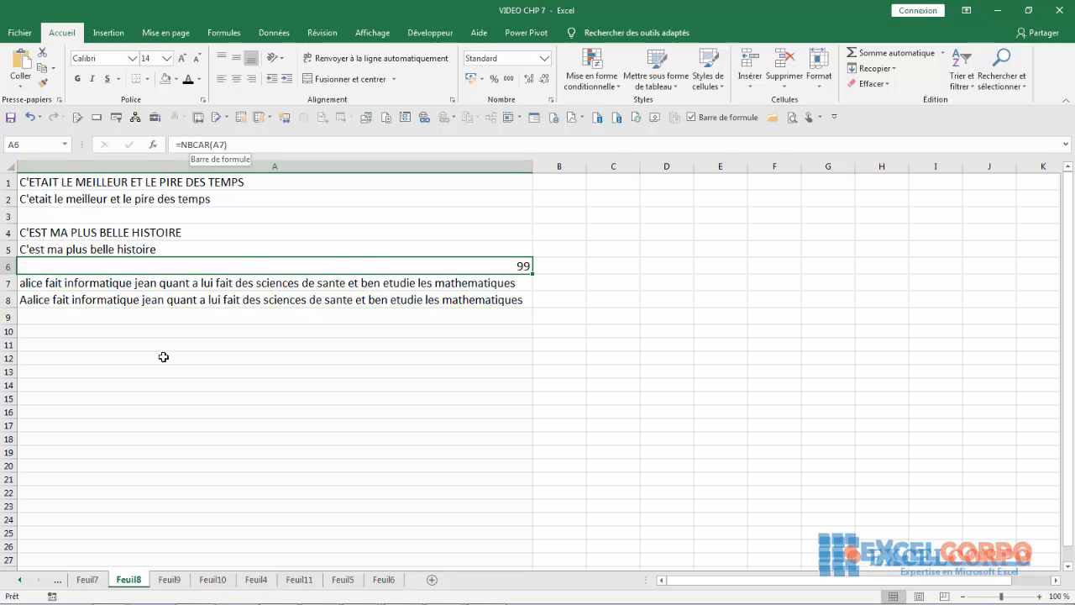
pyautogui.click(84, 299)
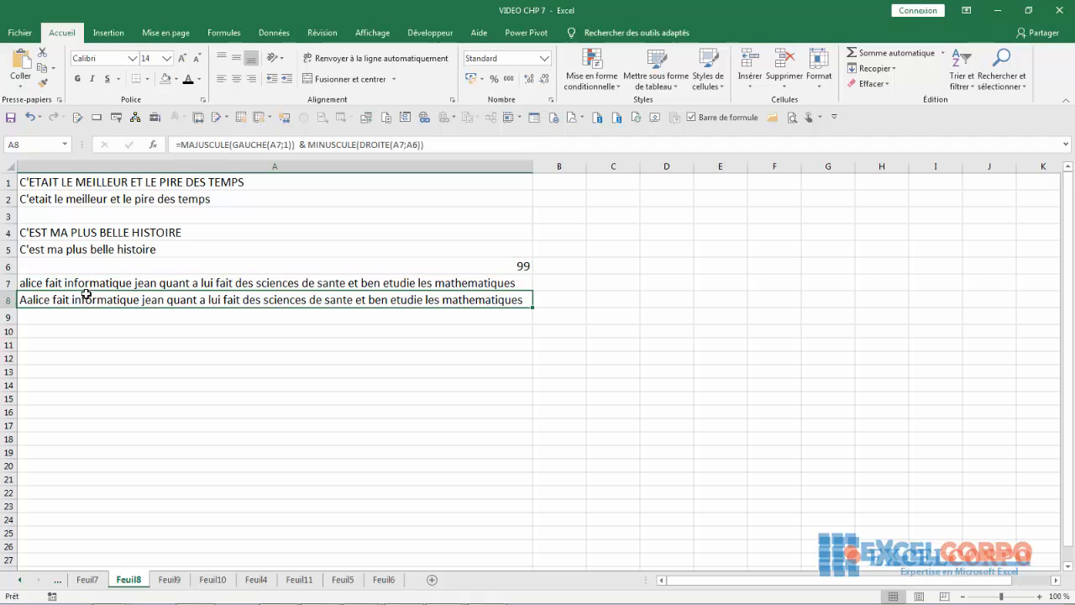
# - Correct A8 to use DROITE(A7;(A6-1)), accept Excel's correction, and go to Feuil7
pyautogui.click(421, 144)
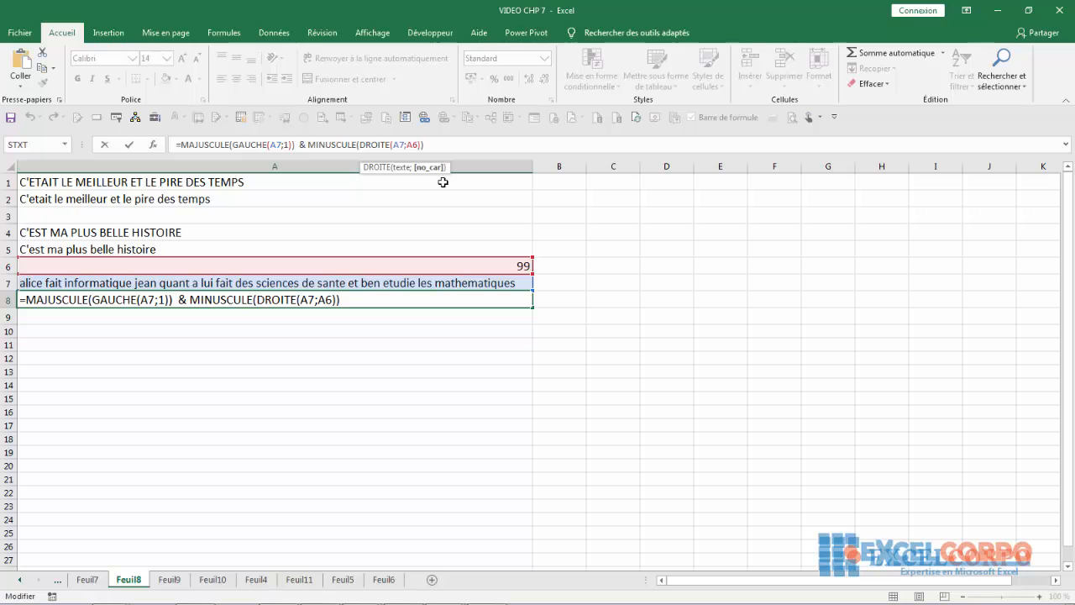
pyautogui.write('-1')
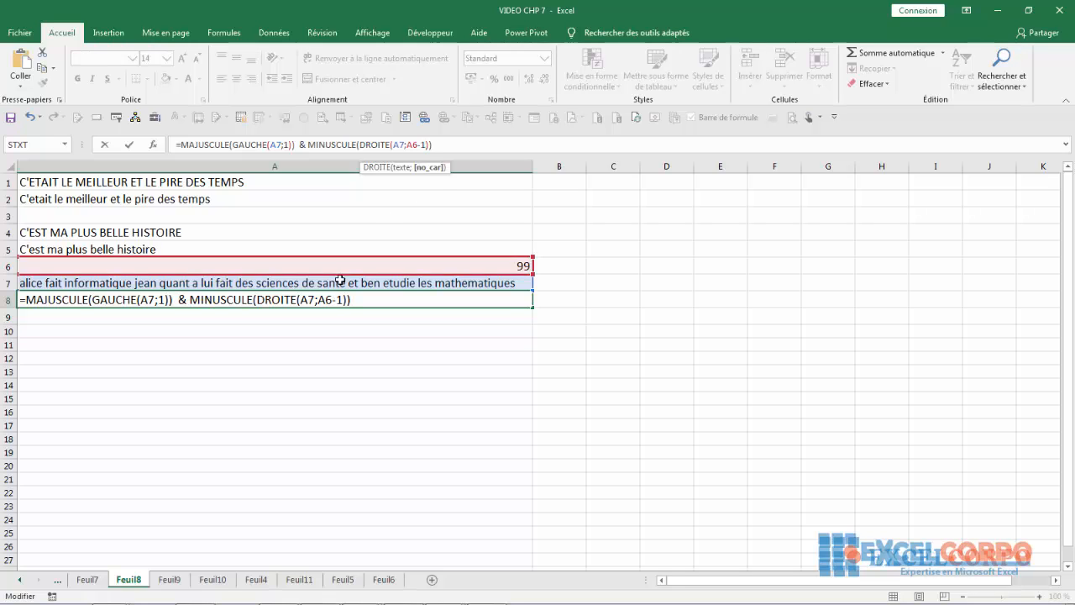
pyautogui.click(319, 302)
pyautogui.write('(')
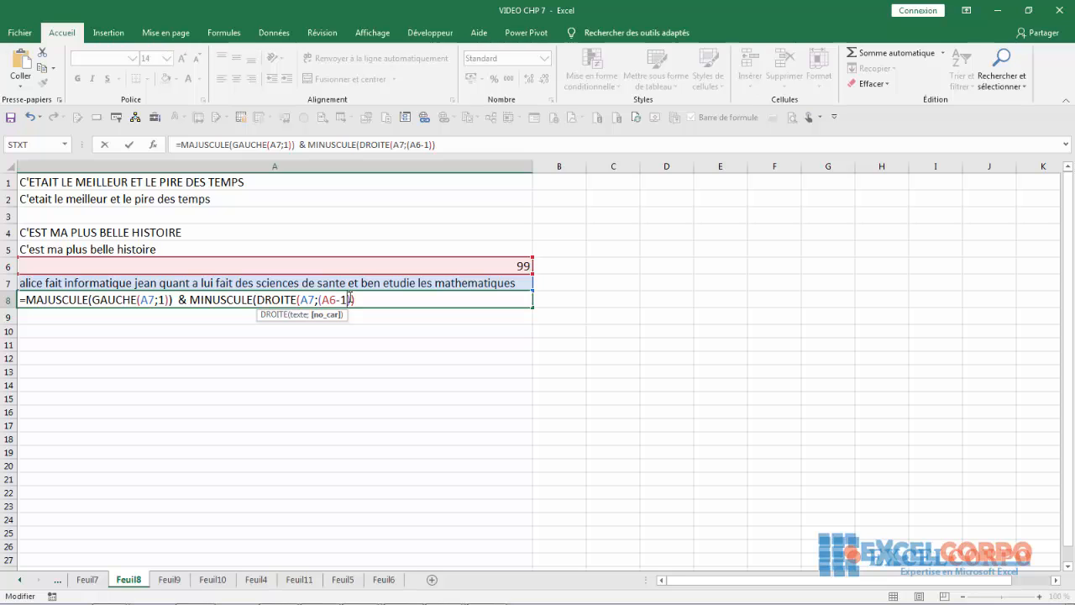
pyautogui.press('Return')
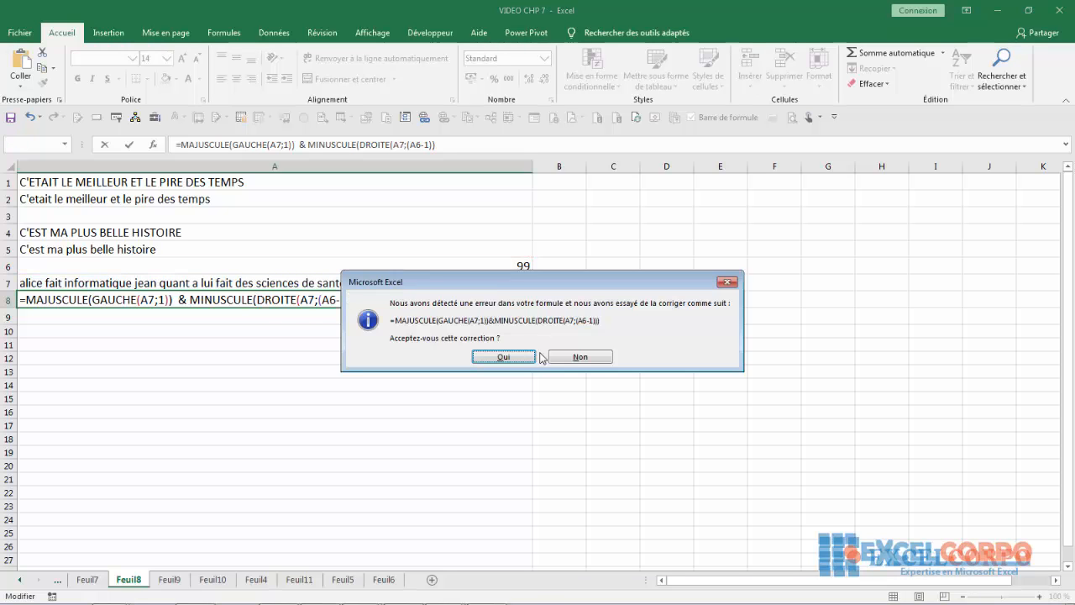
pyautogui.press('Return')
pyautogui.click(88, 579)
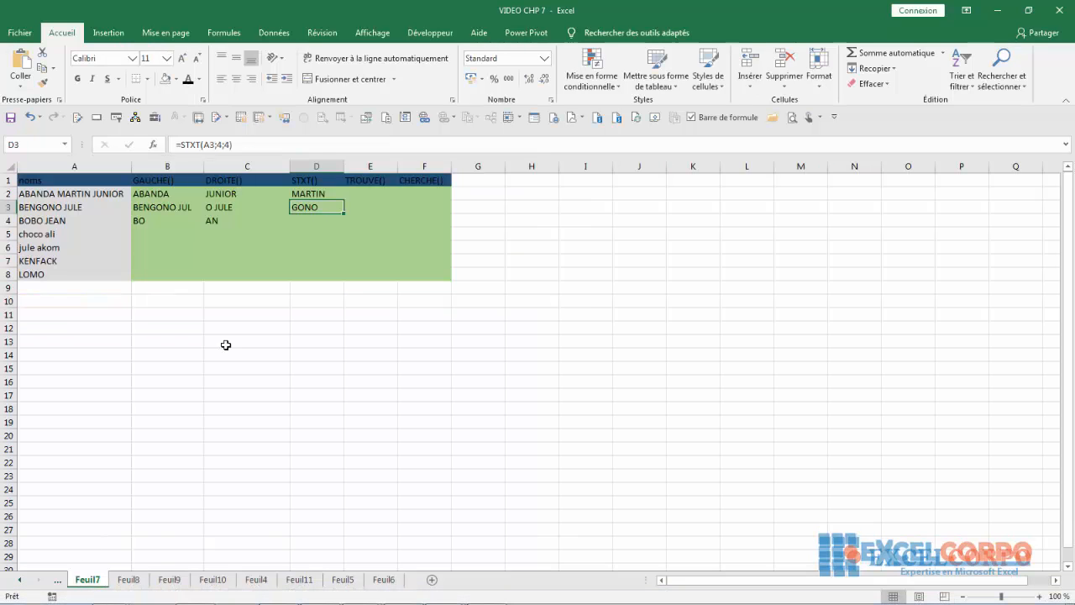
# - Enter the number 20190327 in cell A12 of Feuil7
pyautogui.click(97, 325)
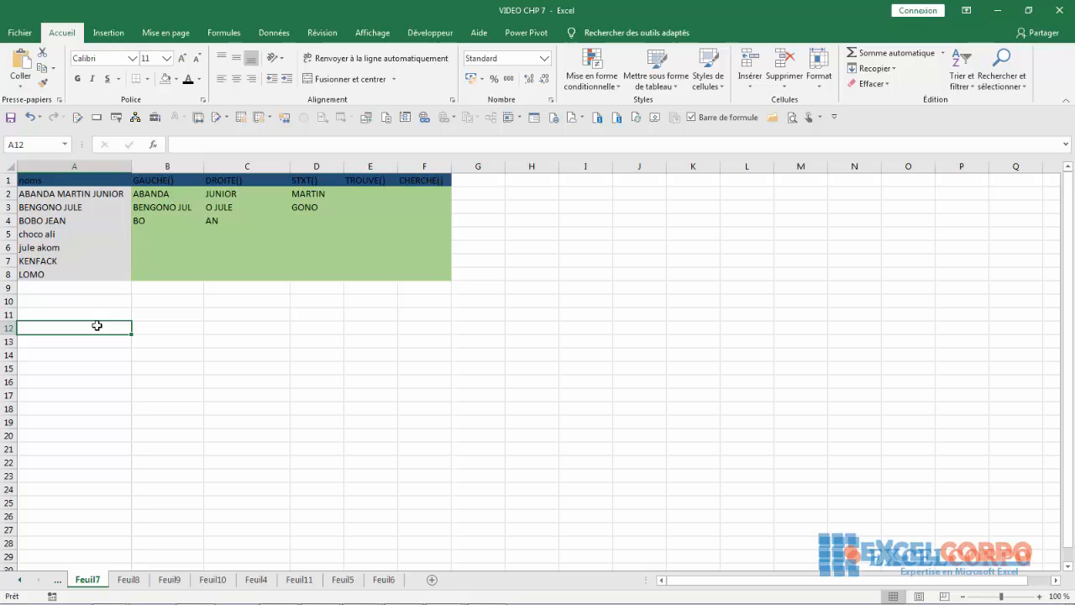
pyautogui.write('2')
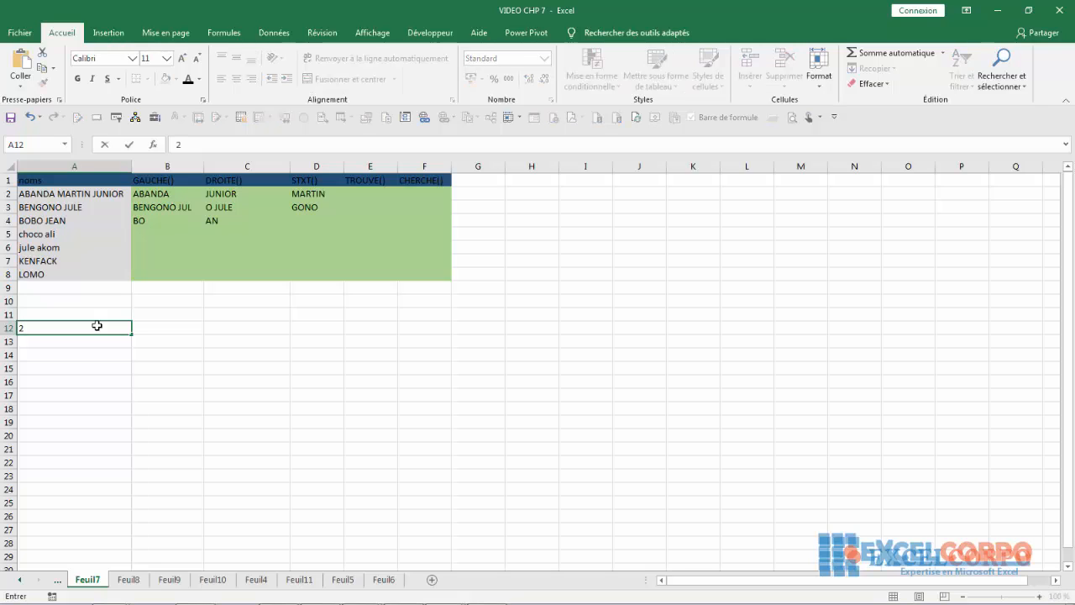
pyautogui.write('0190327')
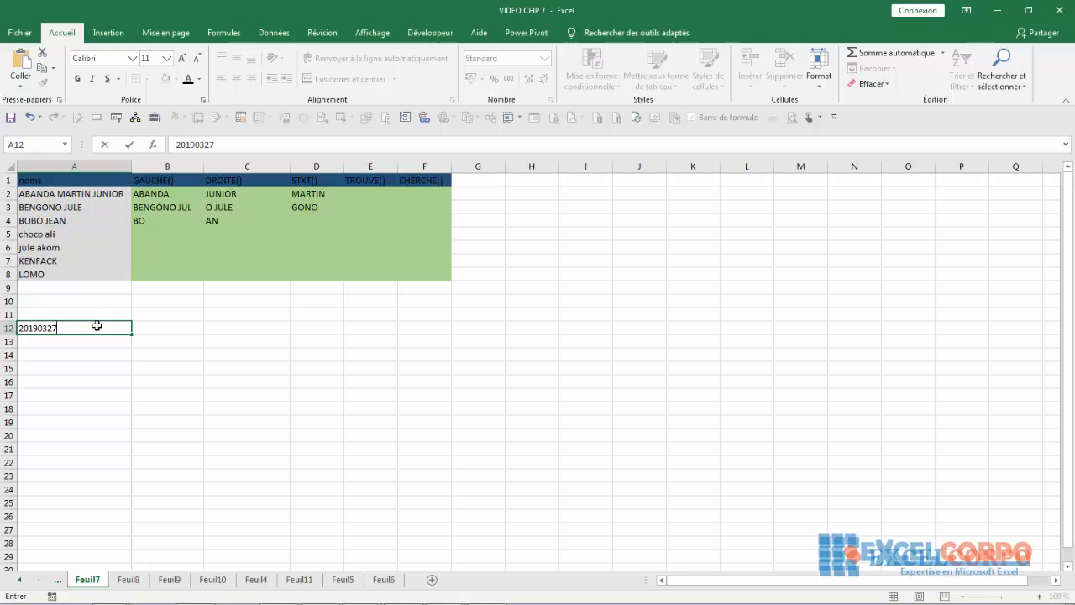
pyautogui.press('Return')
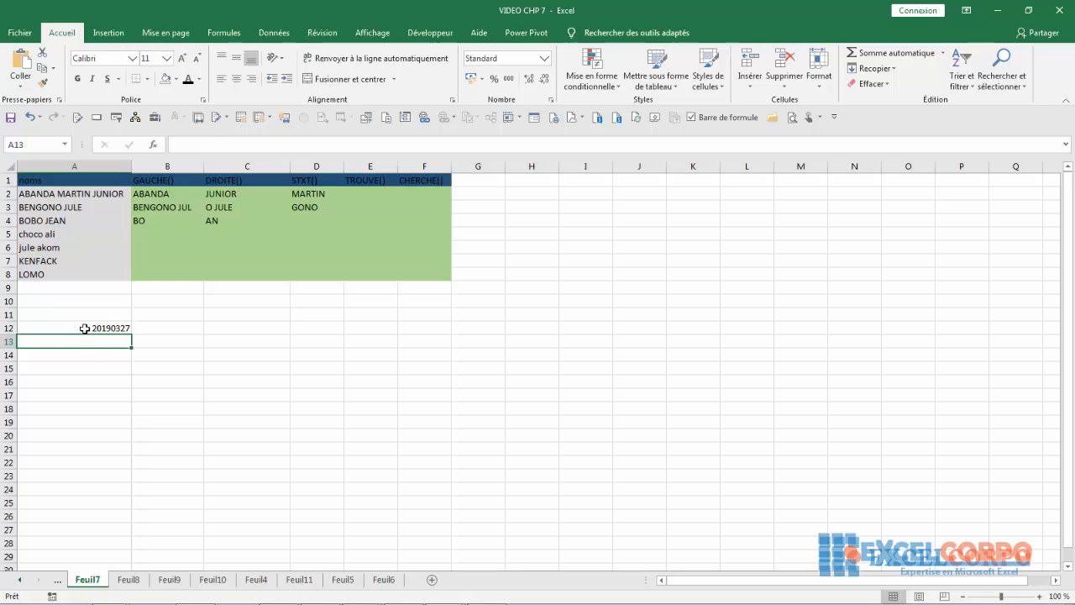
pyautogui.click(85, 329)
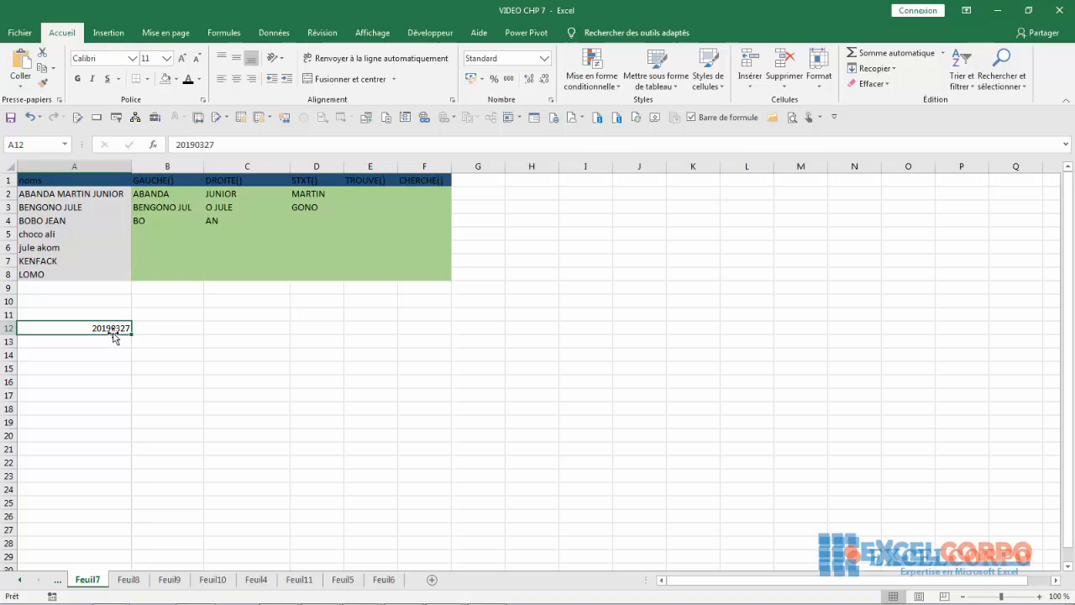
pyautogui.click(174, 343)
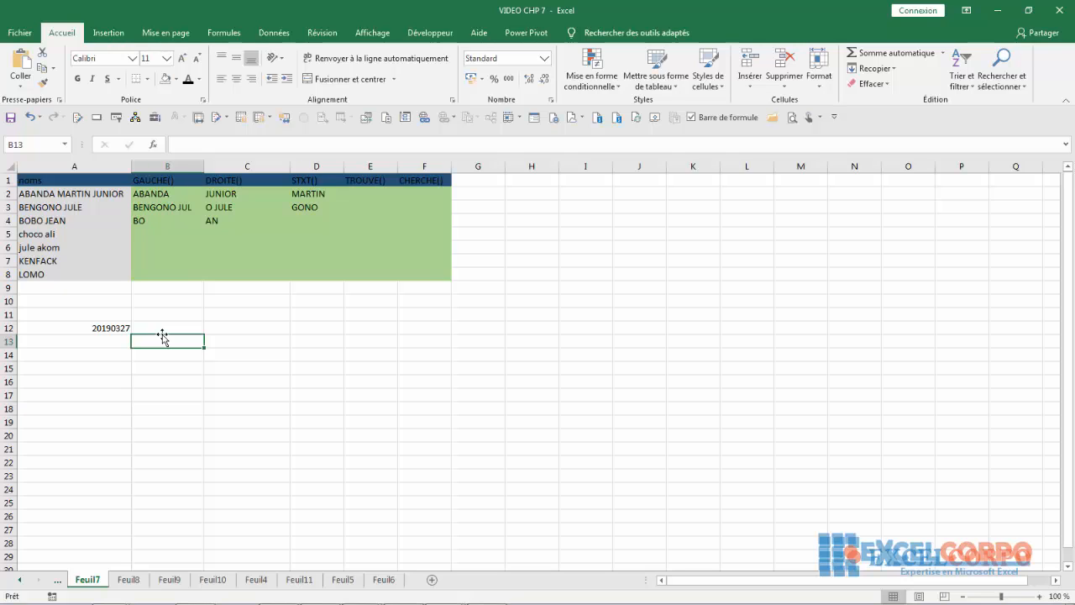
# - Enter =GAUCHE(A12;4) in B13 so it shows the year 2019
pyautogui.press('BackSpace')
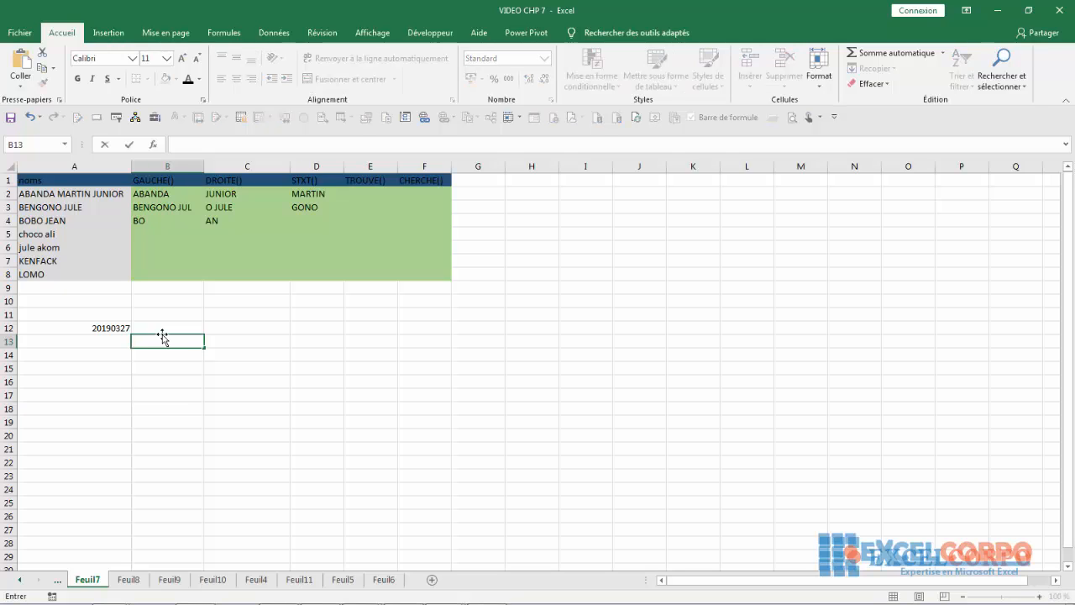
pyautogui.write('=')
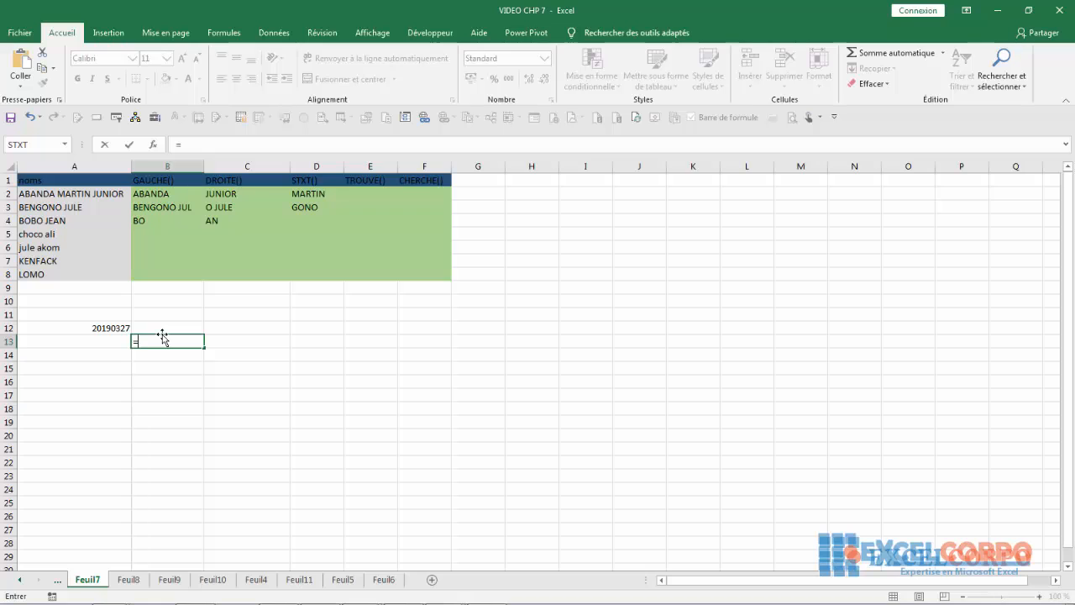
pyautogui.write('ga')
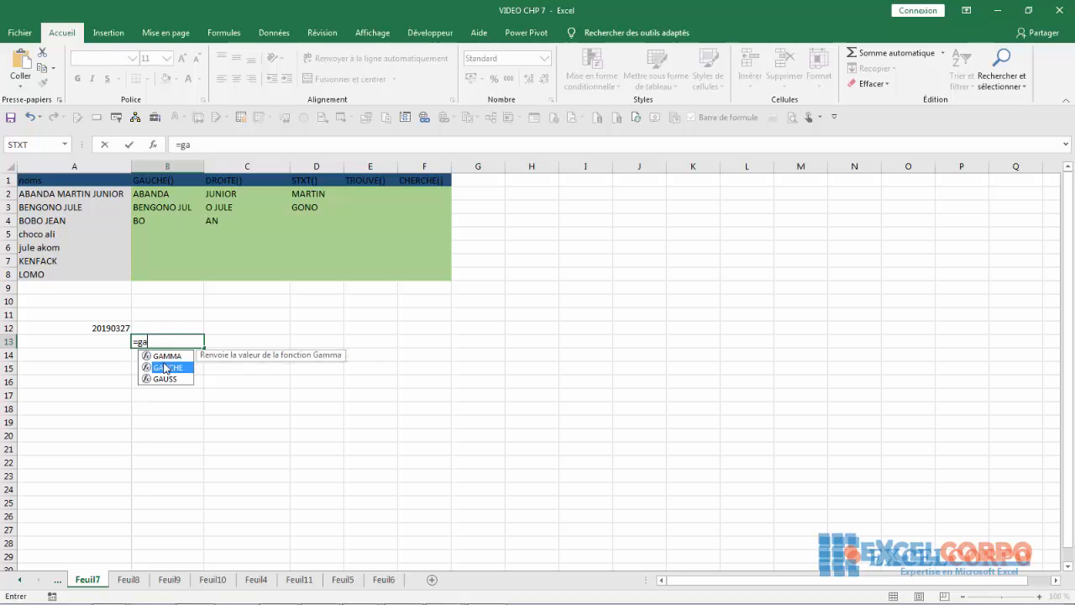
pyautogui.doubleClick(166, 368)
pyautogui.click(99, 327)
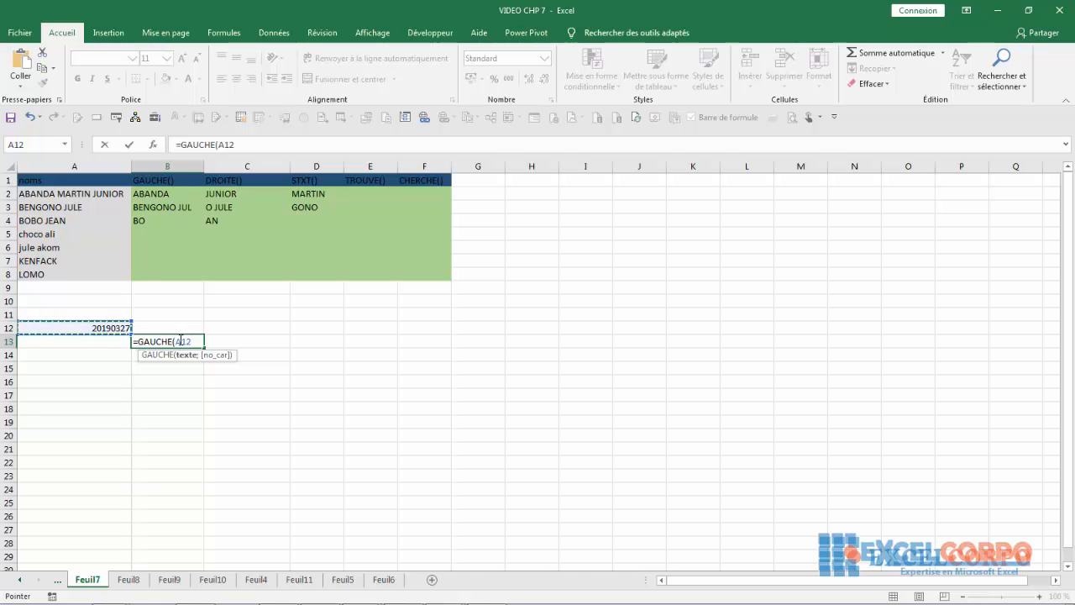
pyautogui.write(';')
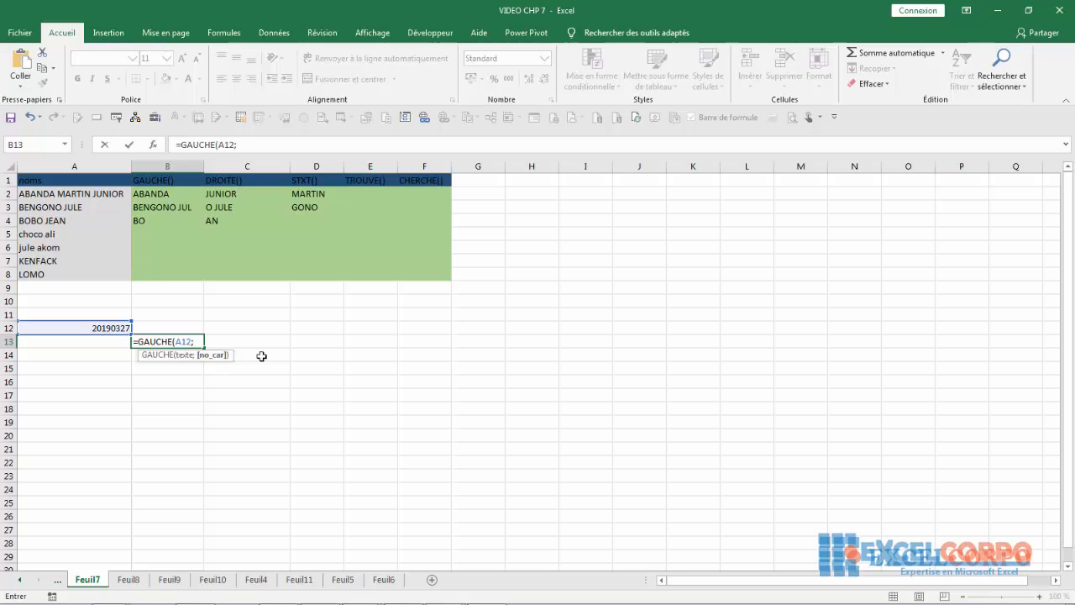
pyautogui.write(')')
pyautogui.press('Return')
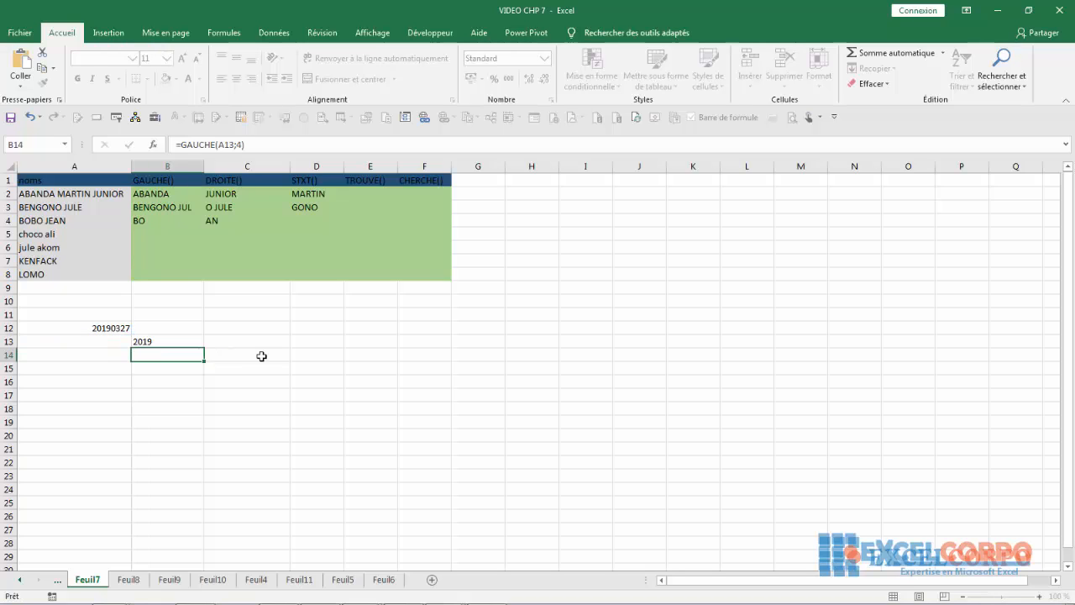
pyautogui.click(232, 344)
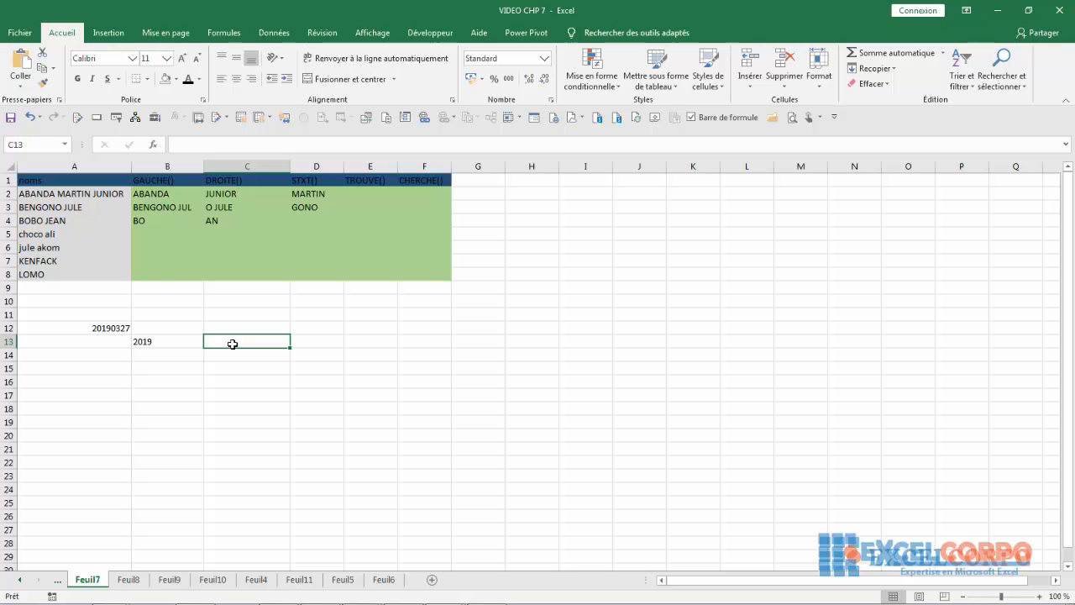
# - Enter =DROITE(A12;2) in C13 to extract the day 27
pyautogui.write('=droite')
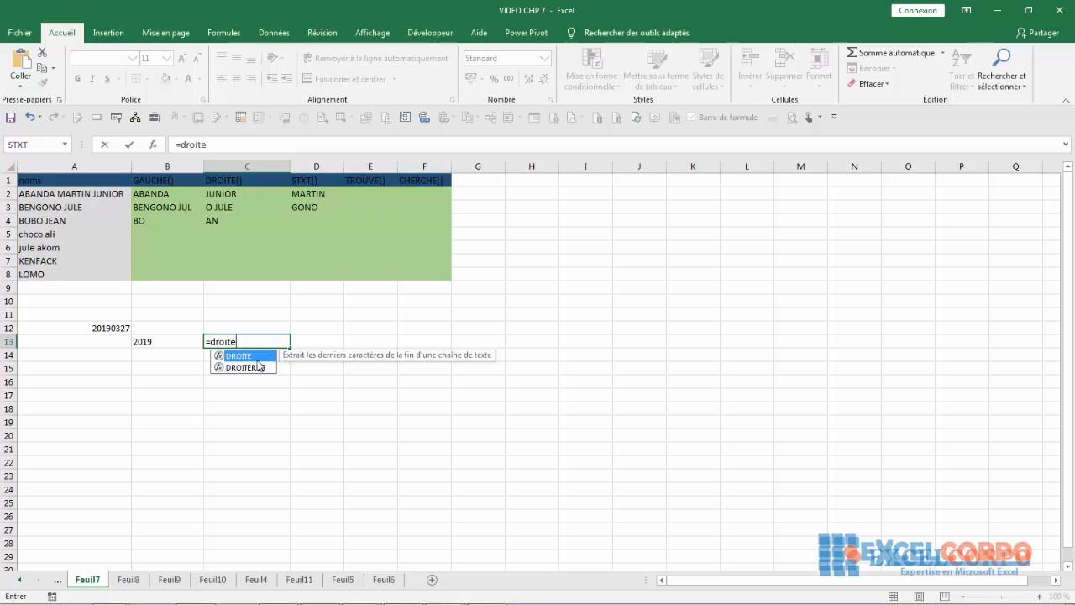
pyautogui.doubleClick(254, 356)
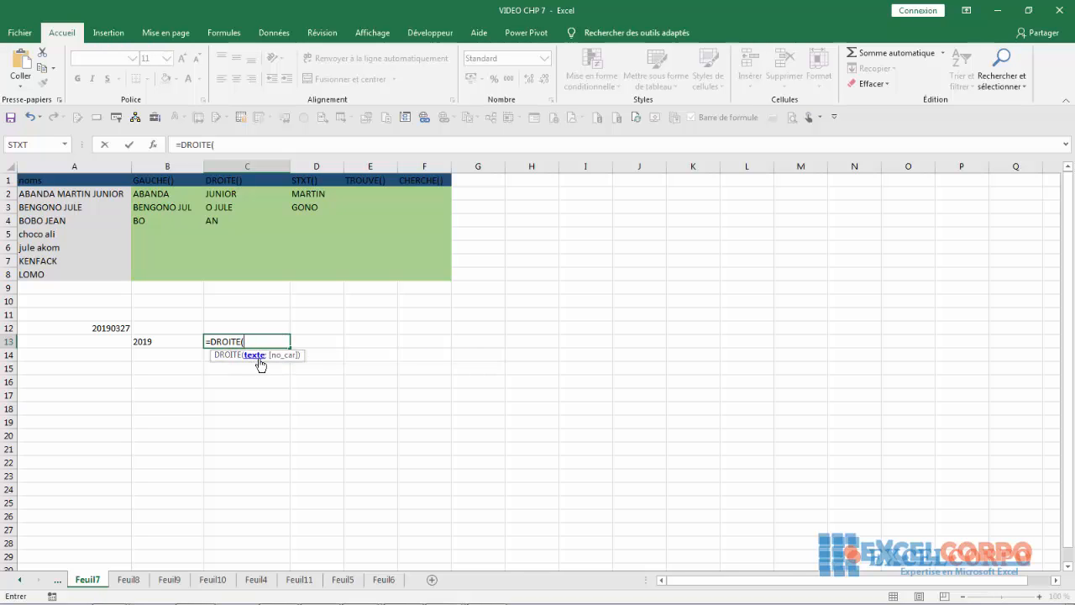
pyautogui.click(103, 330)
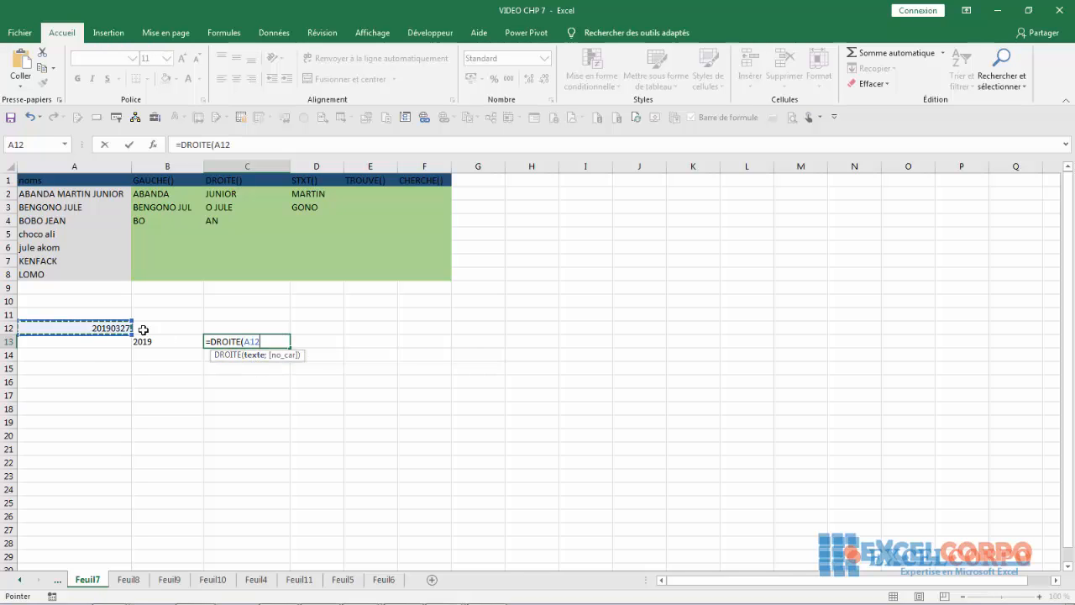
pyautogui.write(';2')
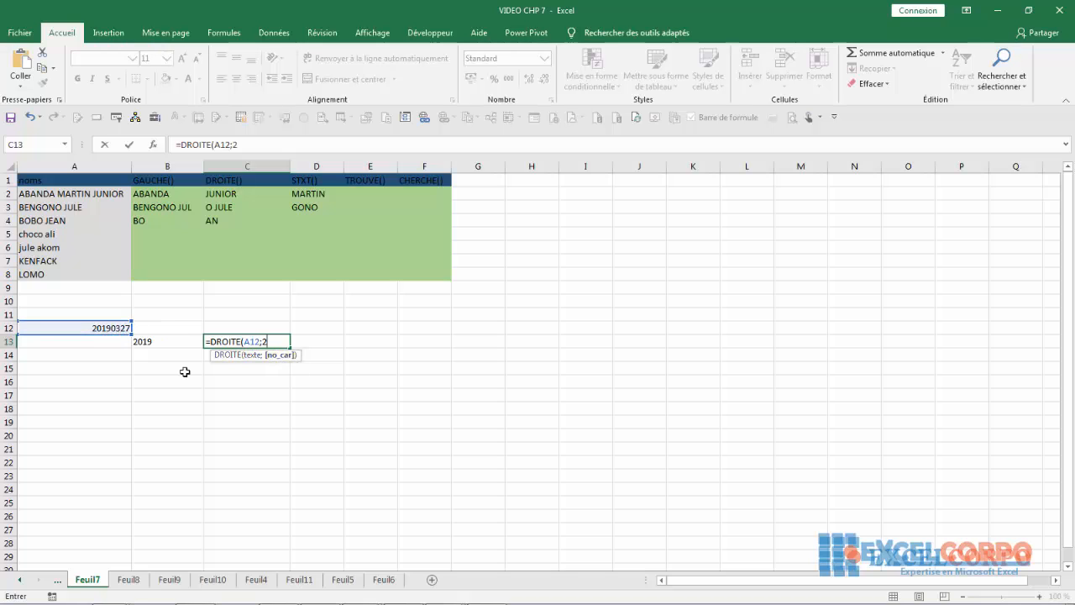
pyautogui.click(323, 342)
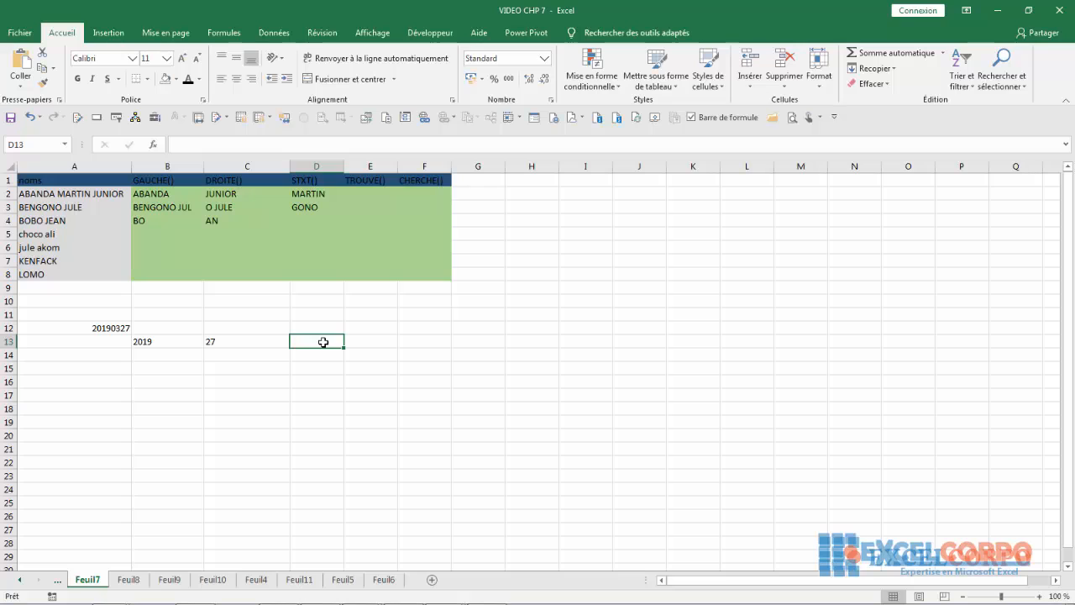
# - Enter =STXT(A12;5;2) in D13 to extract the month 03
pyautogui.write('=')
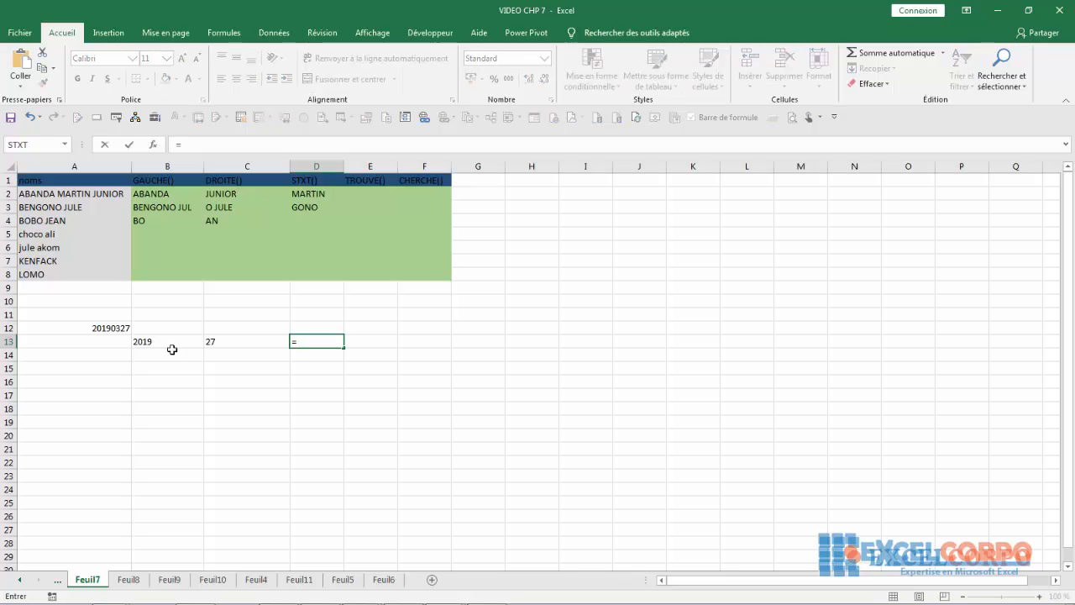
pyautogui.write('st')
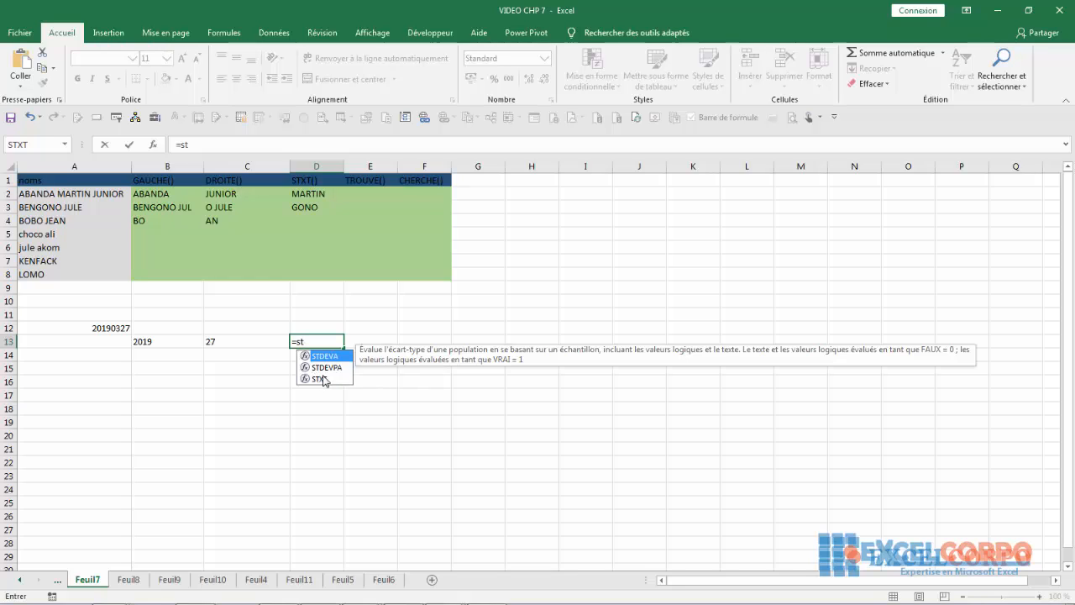
pyautogui.click(324, 380)
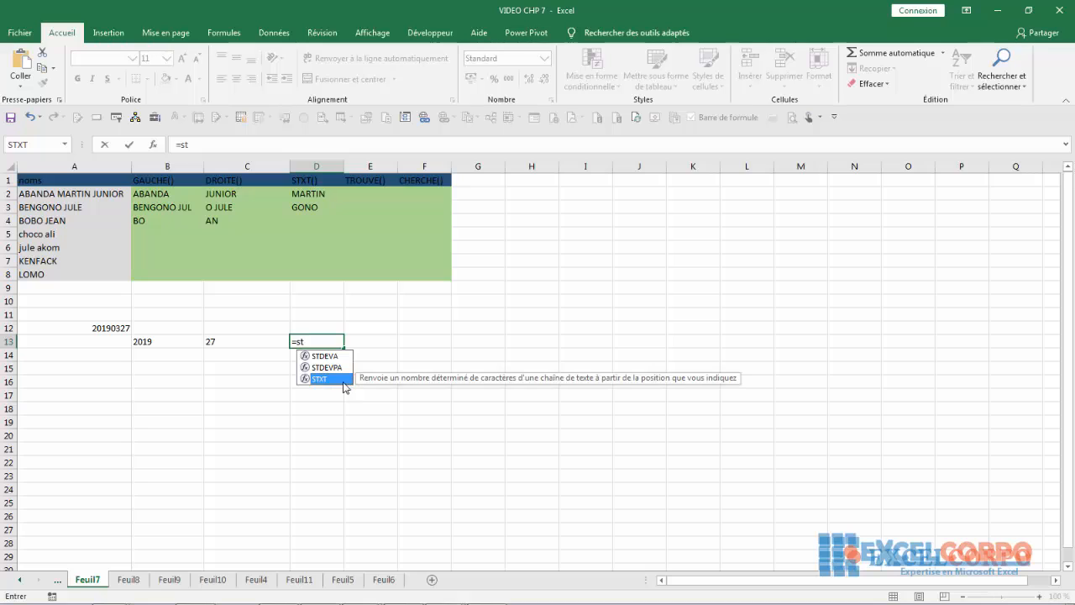
pyautogui.doubleClick(331, 383)
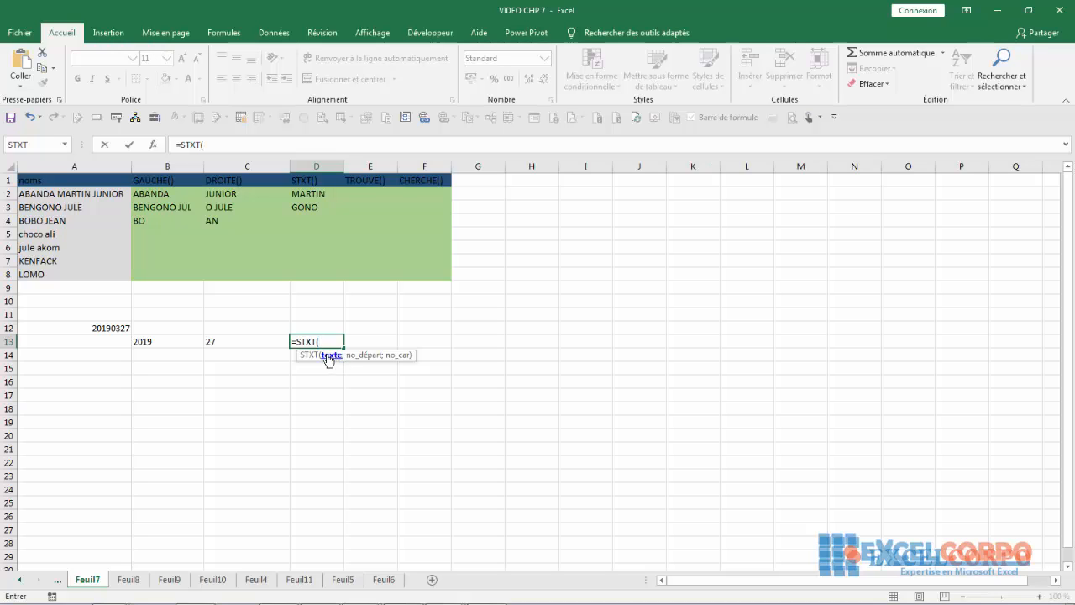
pyautogui.click(98, 329)
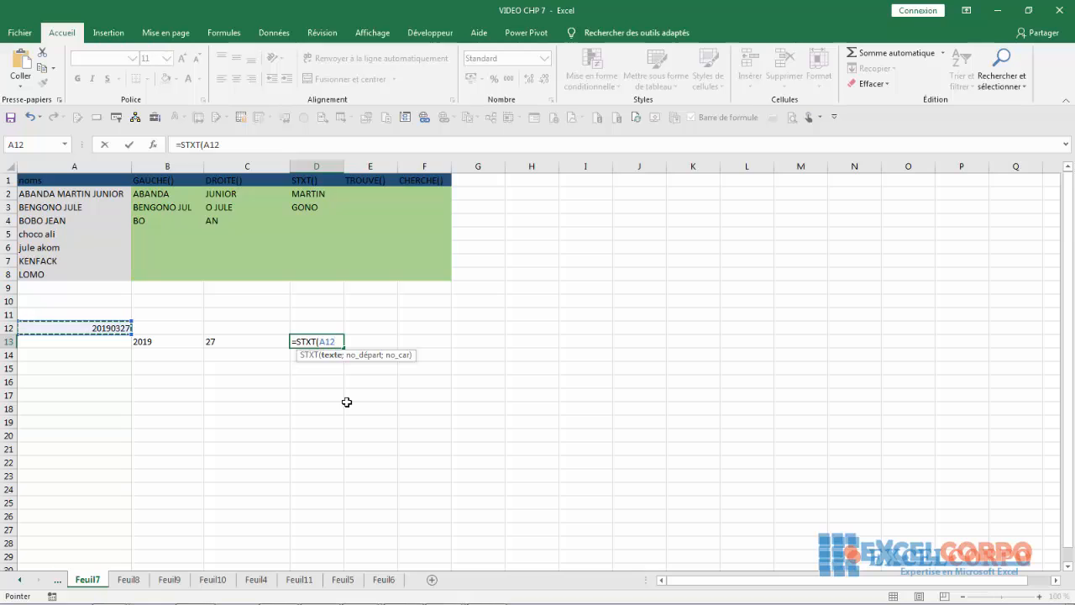
pyautogui.write(';')
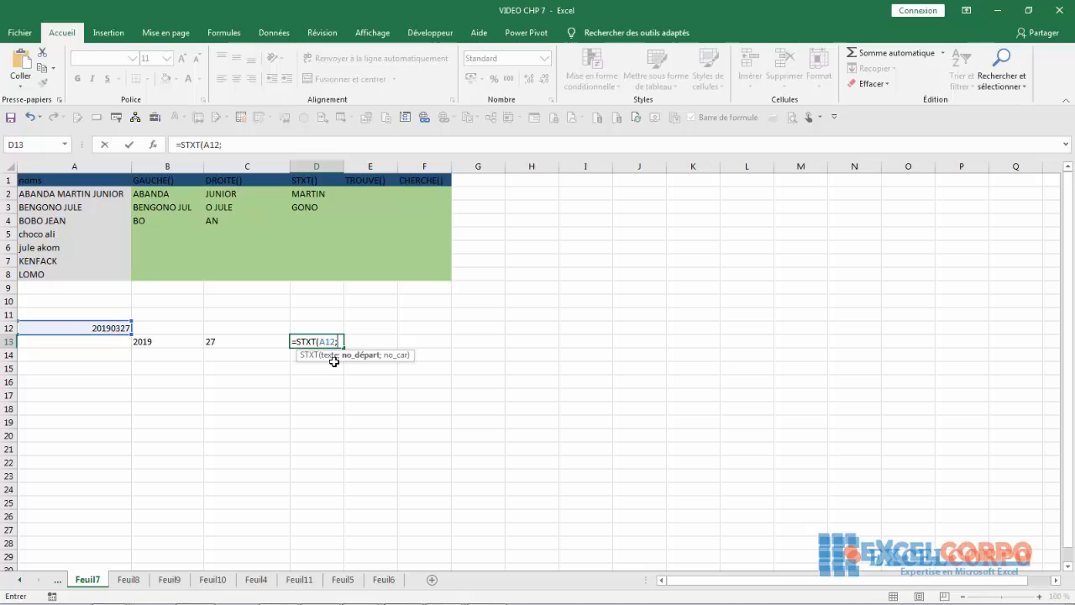
pyautogui.write(';2')
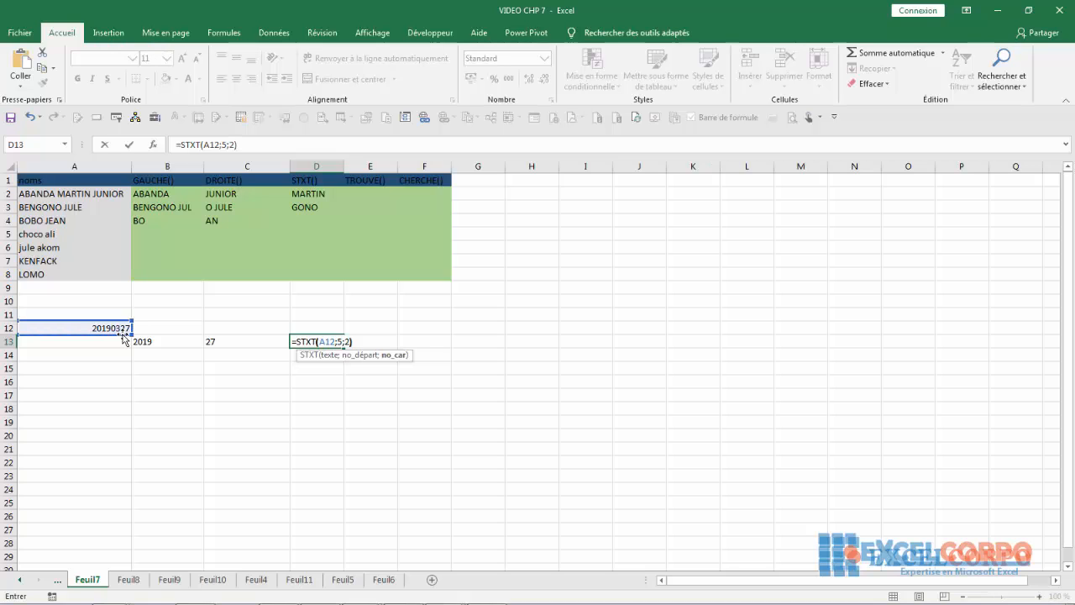
pyautogui.press('Return')
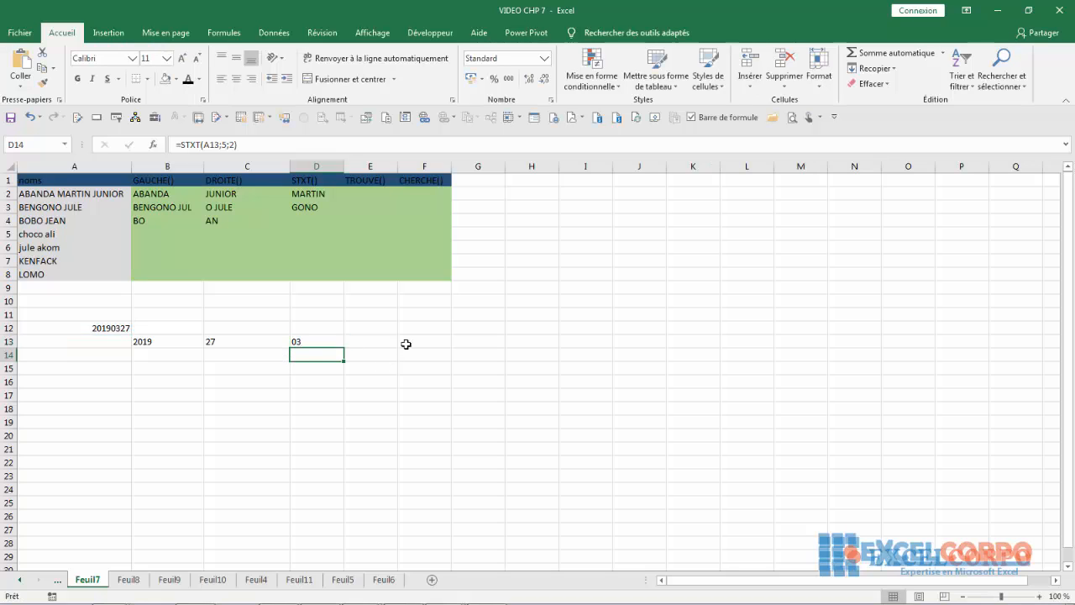
# - In F14, begin =DATE(GAUCHE(A12;4);STXT( to rebuild the date from A12
pyautogui.click(431, 357)
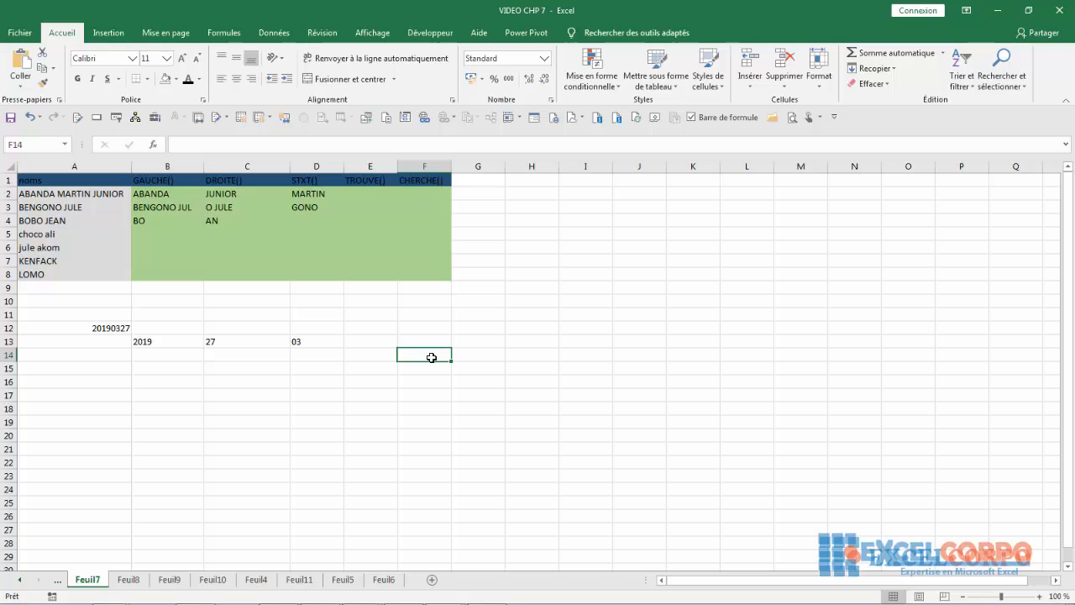
pyautogui.write('=da')
pyautogui.doubleClick(442, 372)
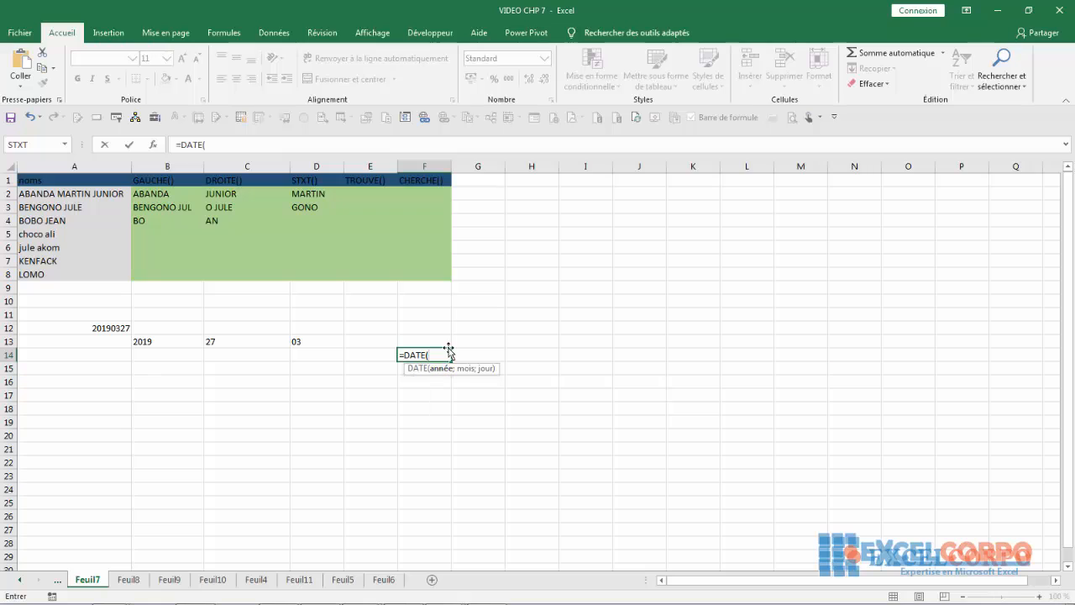
pyautogui.write('gauc')
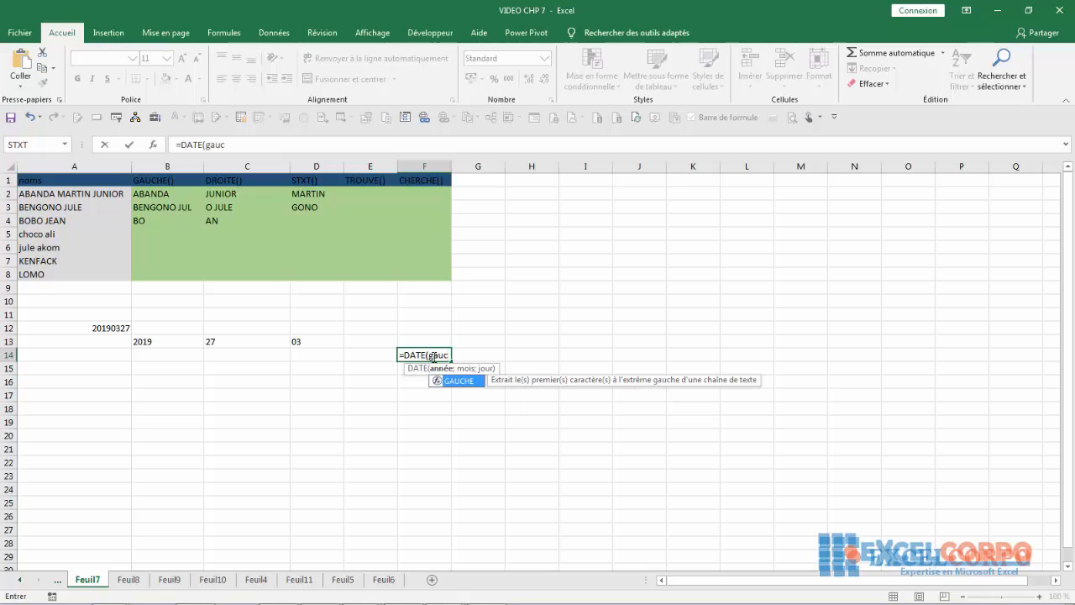
pyautogui.press('Tab')
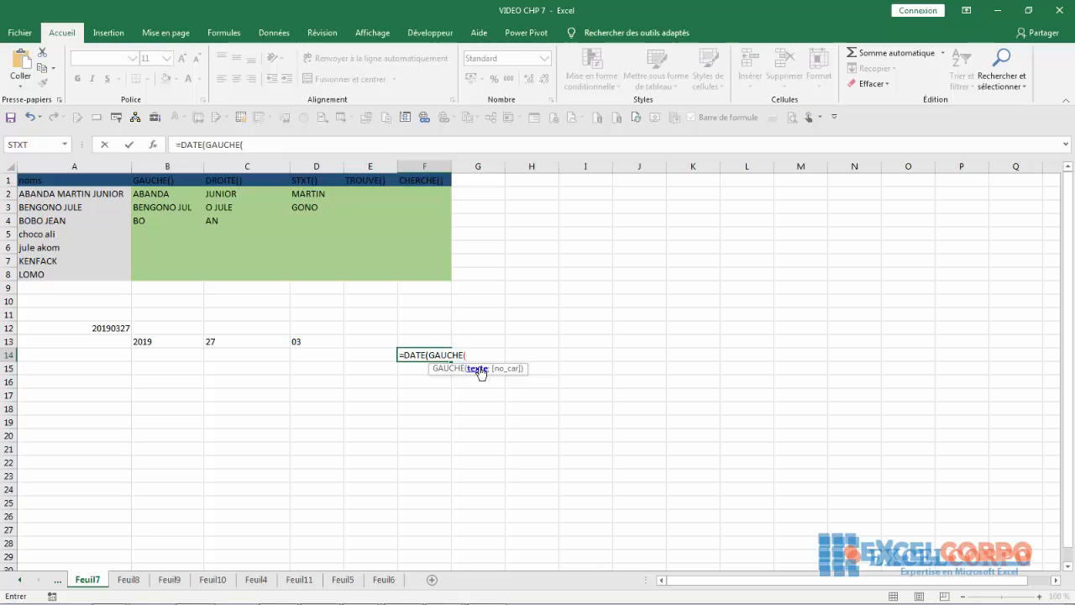
pyautogui.click(112, 328)
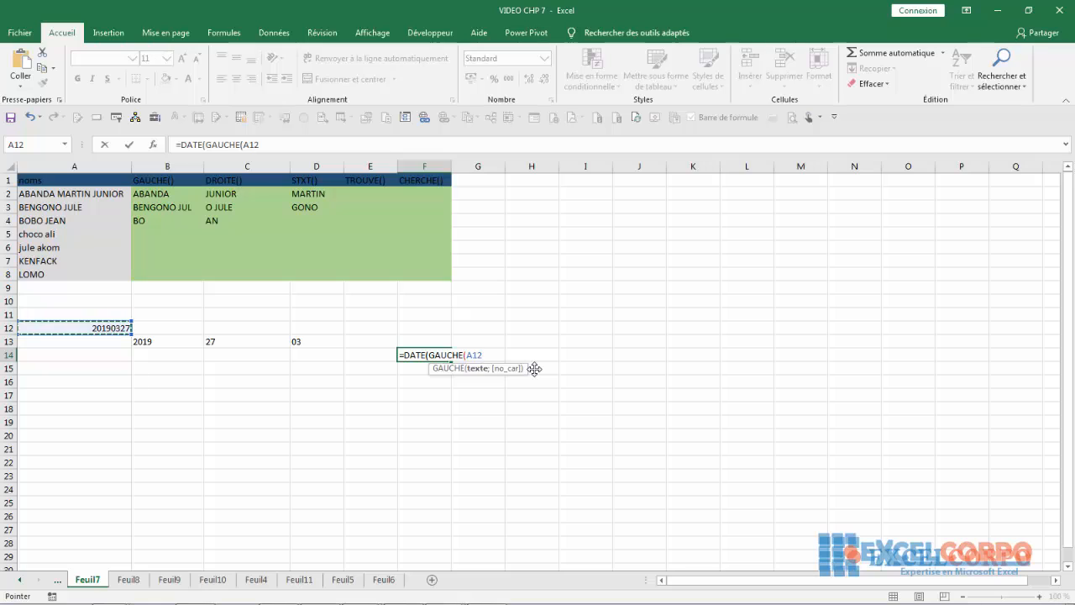
pyautogui.write(';4);')
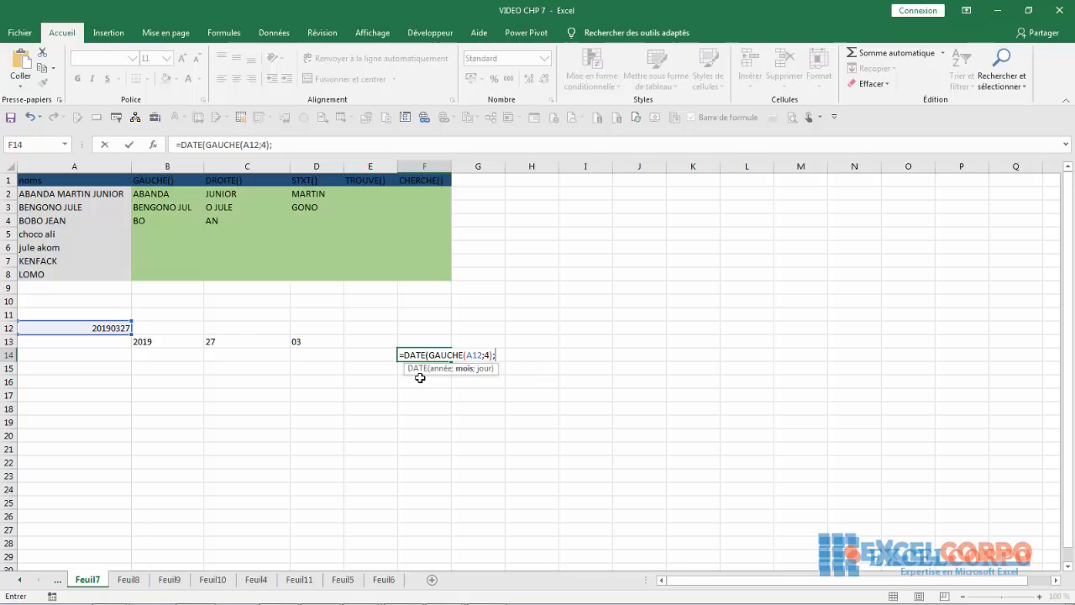
pyautogui.write('droi')
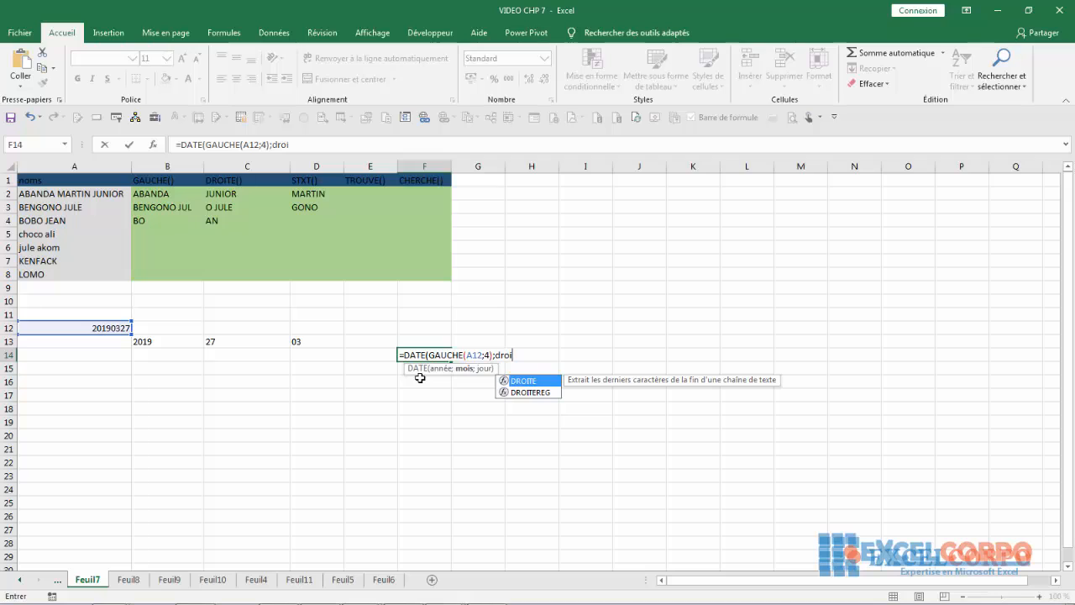
pyautogui.write('te')
pyautogui.press('BackSpace')
pyautogui.press('BackSpace')
pyautogui.press('BackSpace')
pyautogui.press('BackSpace')
pyautogui.press('BackSpace')
pyautogui.press('BackSpace')
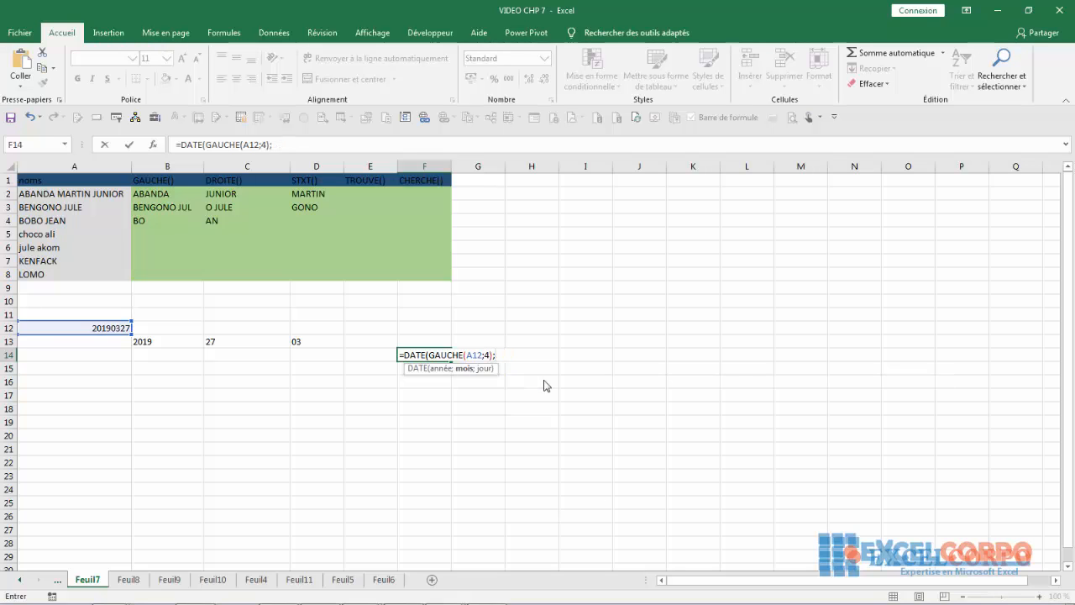
pyautogui.write('st')
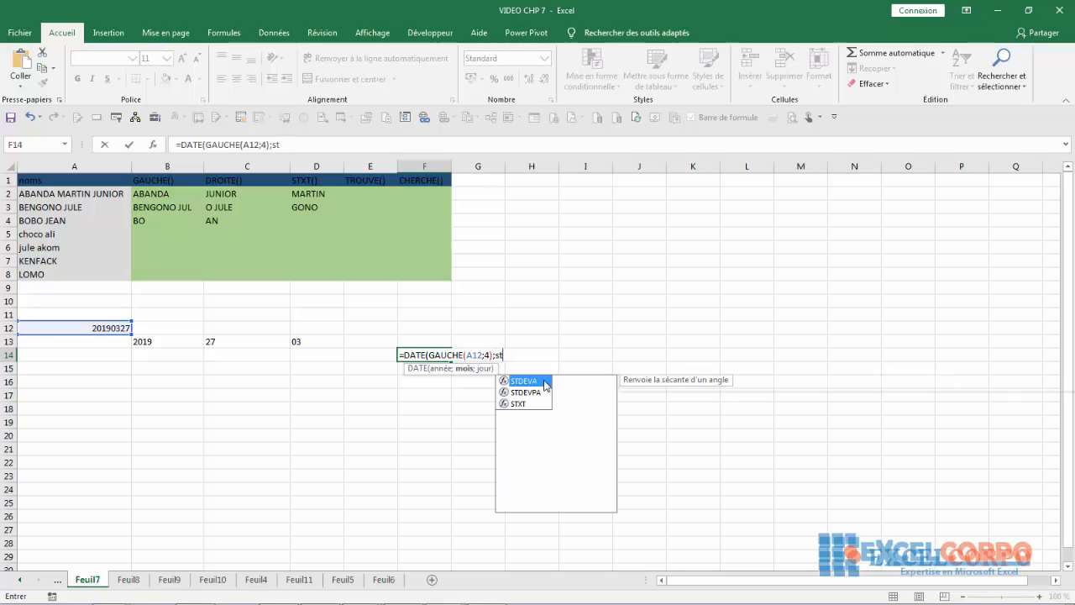
pyautogui.doubleClick(526, 403)
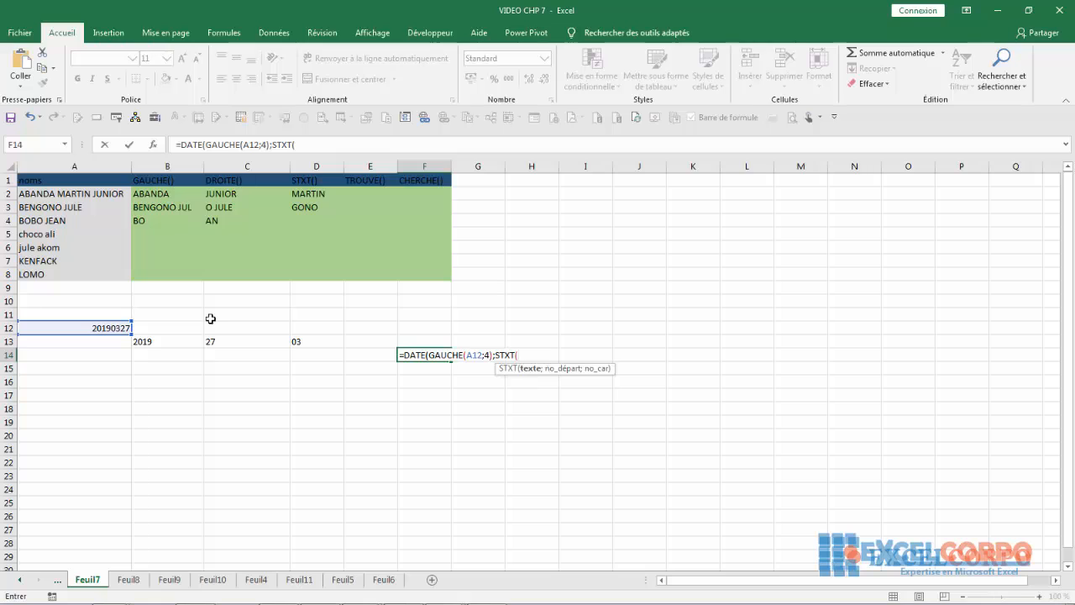
# - Add STXT(A12;5;2) and DROITE(A12;2) to F14's DATE formula so it shows 27/03/2019
pyautogui.click(84, 330)
pyautogui.write(';')
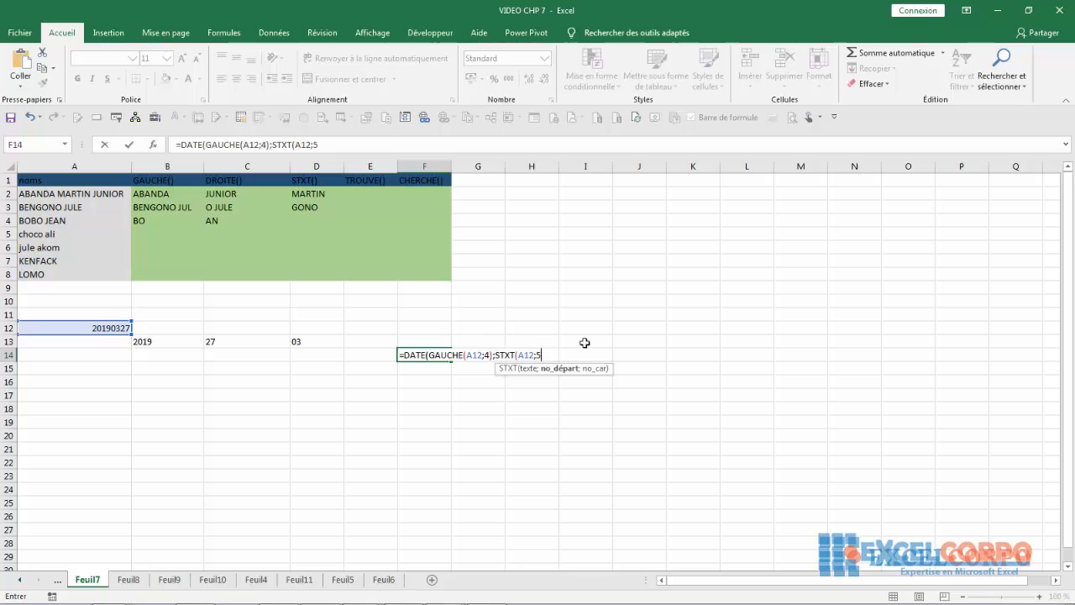
pyautogui.write('5;2)')
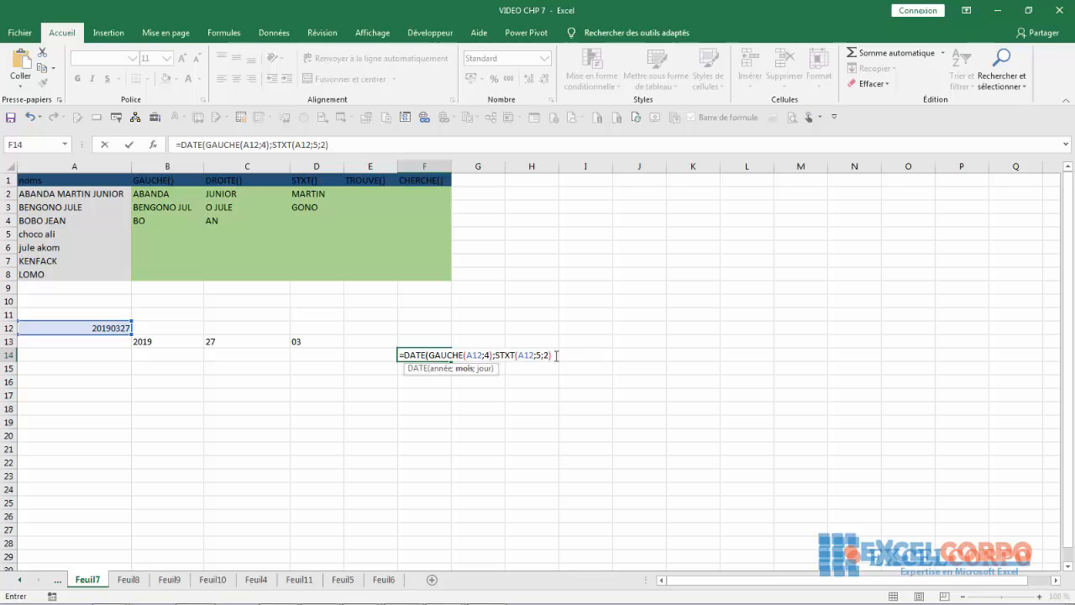
pyautogui.write(';d')
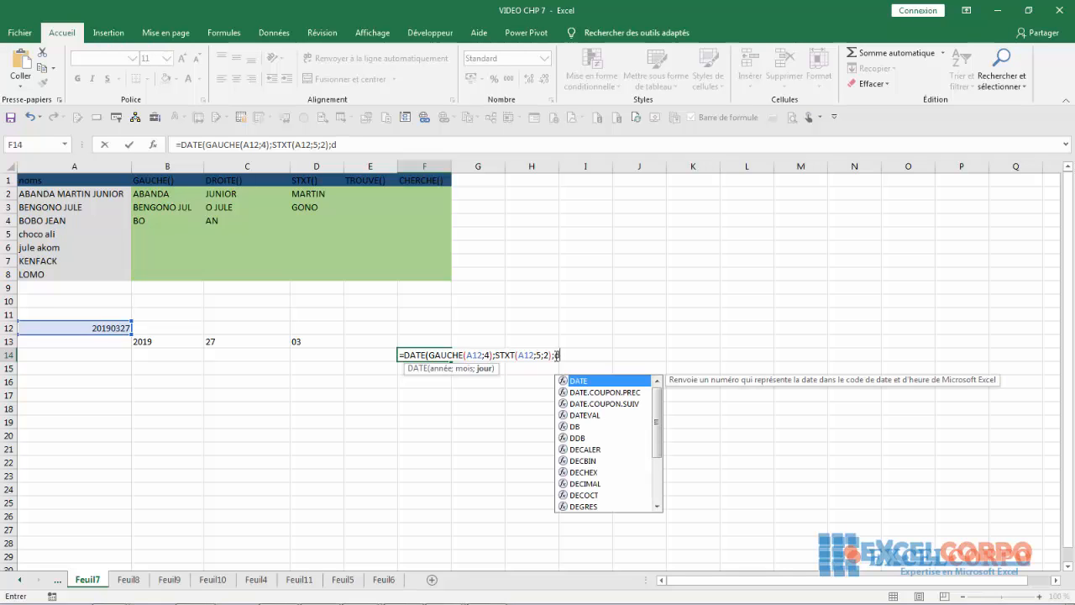
pyautogui.write('ro')
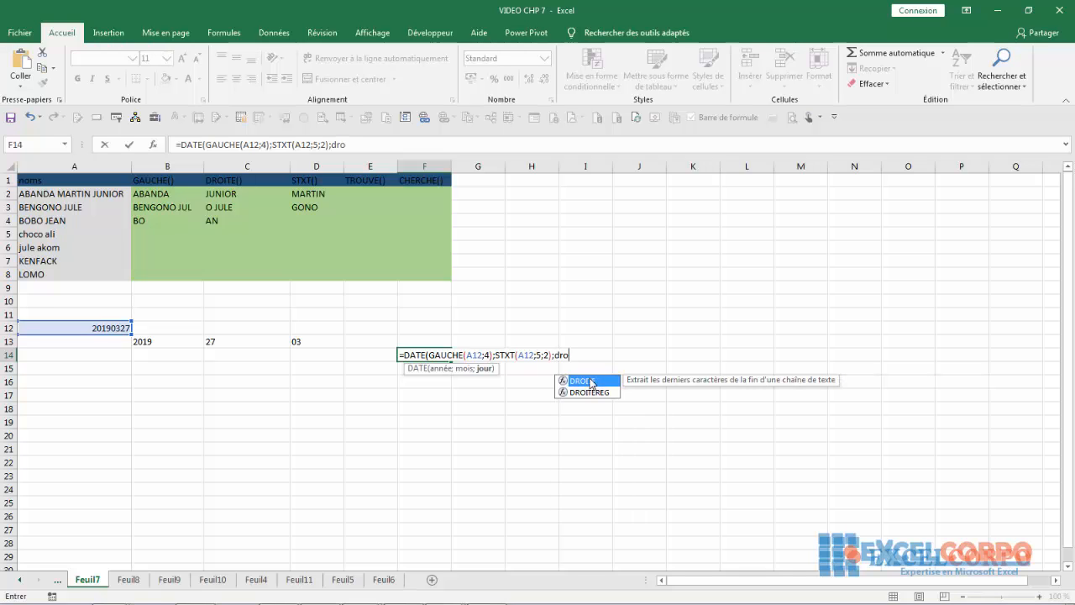
pyautogui.press('Tab')
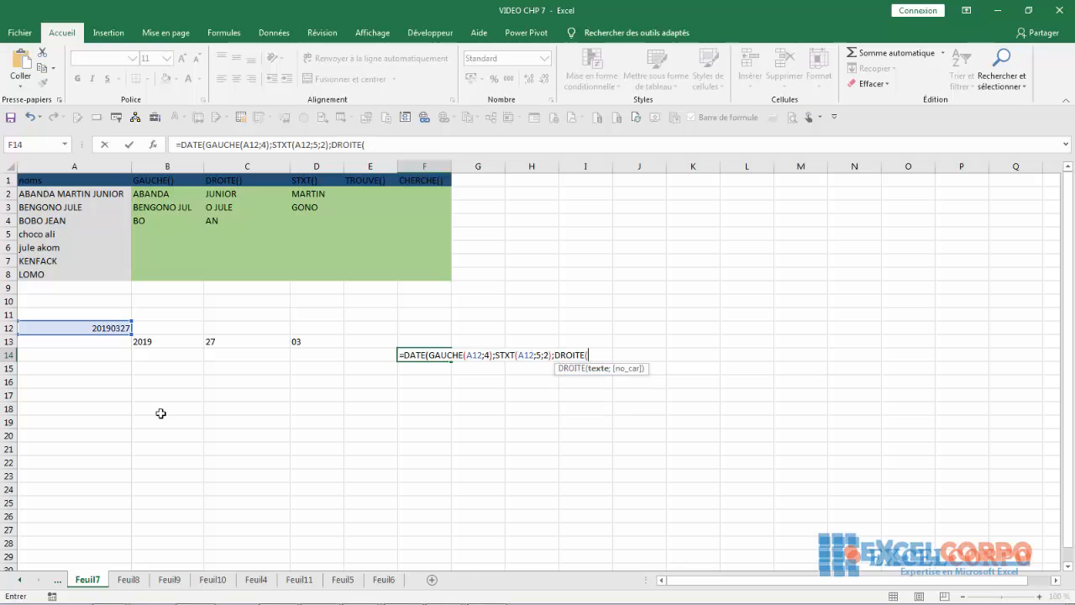
pyautogui.click(100, 329)
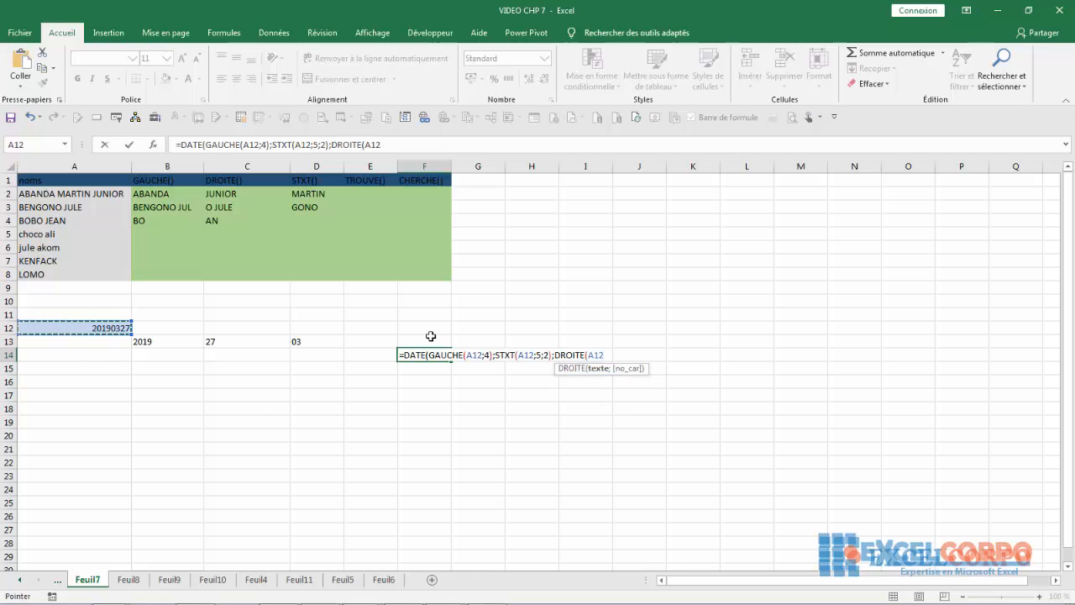
pyautogui.write(';')
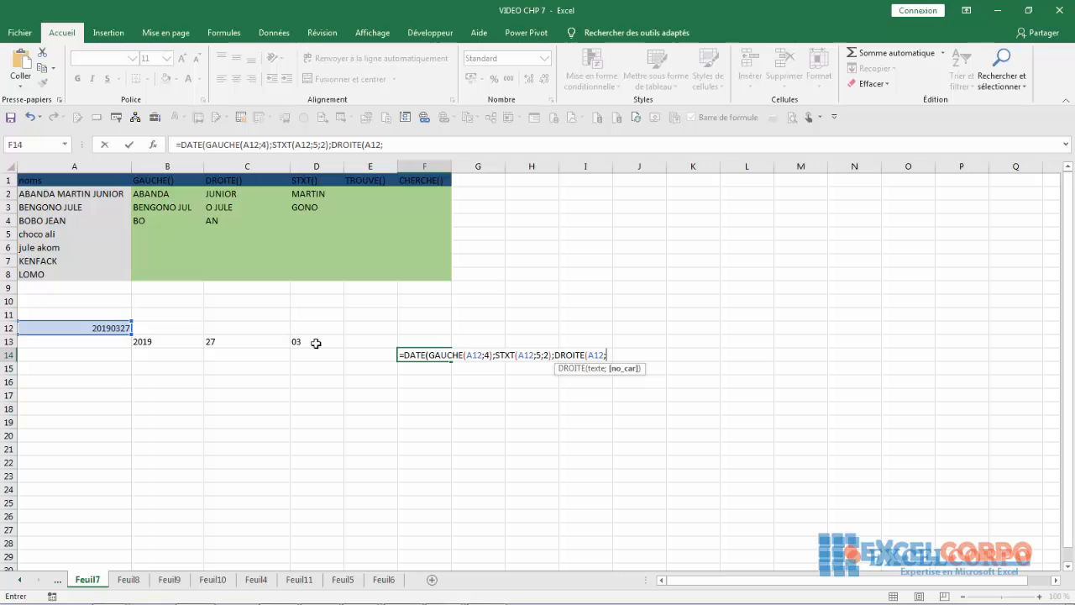
pyautogui.write('2)')
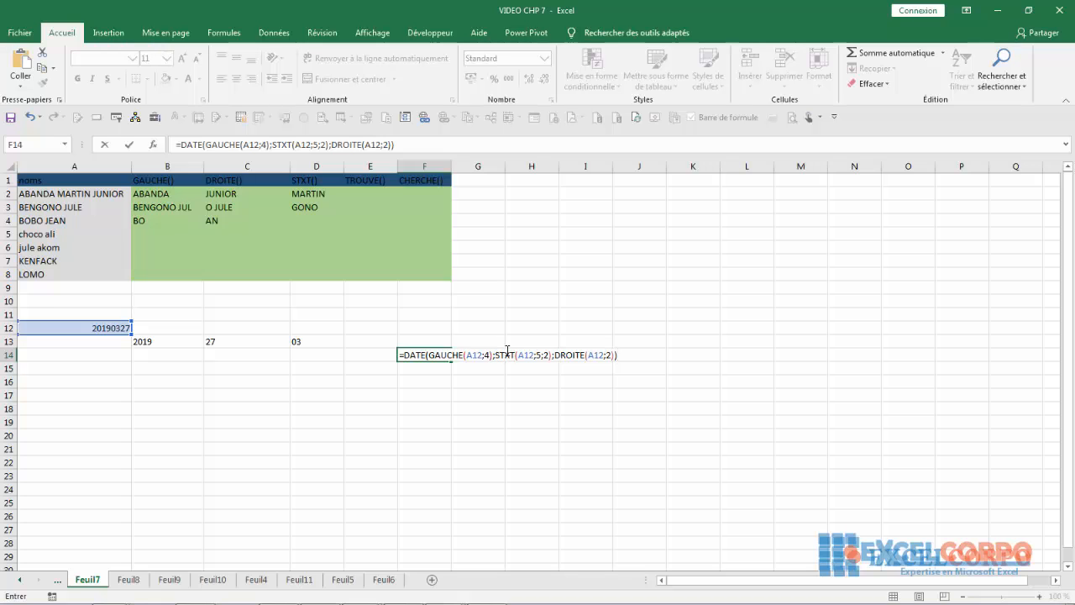
pyautogui.press('Return')
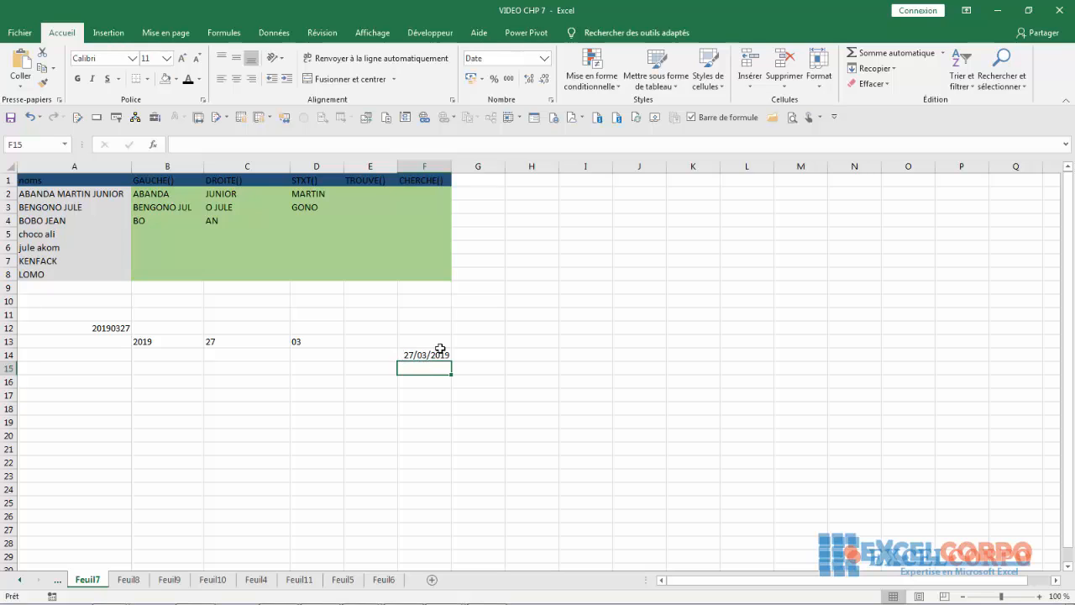
# - Reopen F14's =DATE(GAUCHE(A12;4);STXT(A12;5;2);DROITE(A12;2)) formula in edit mode to review it
pyautogui.click(300, 419)
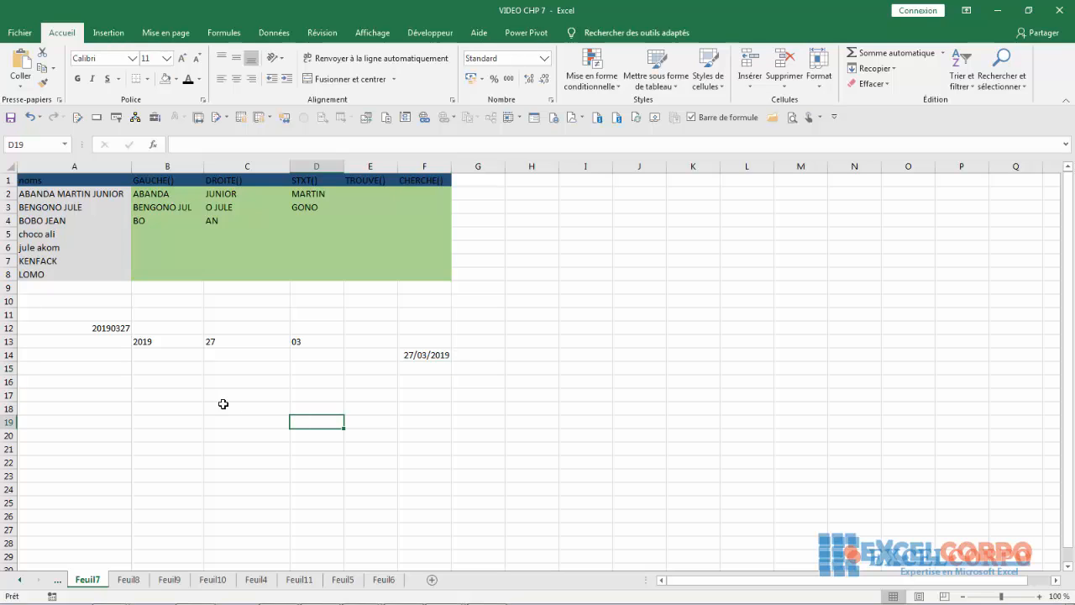
pyautogui.click(423, 354)
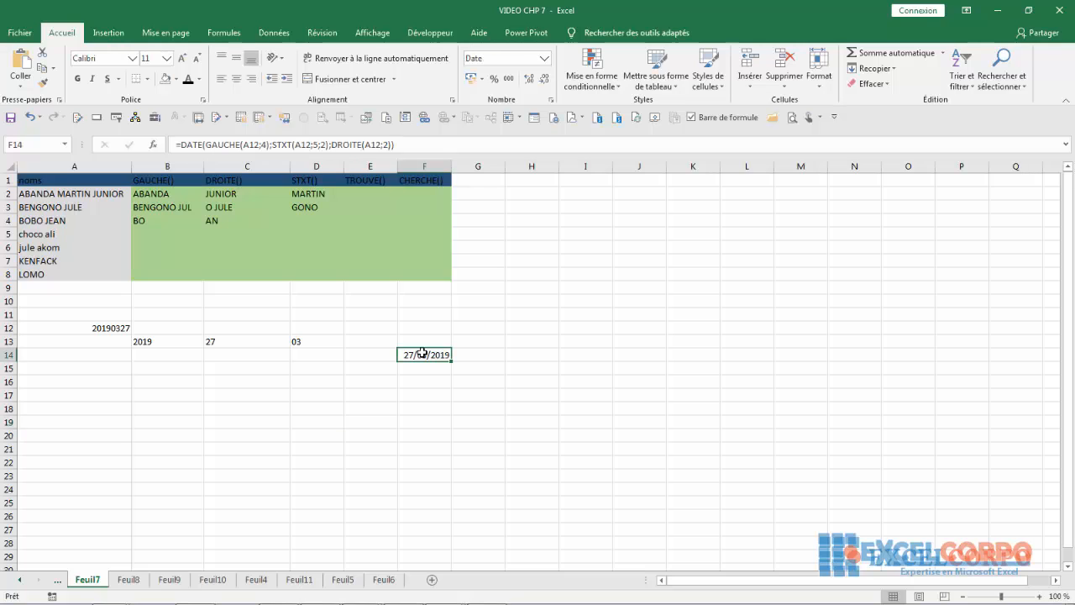
pyautogui.doubleClick(422, 354)
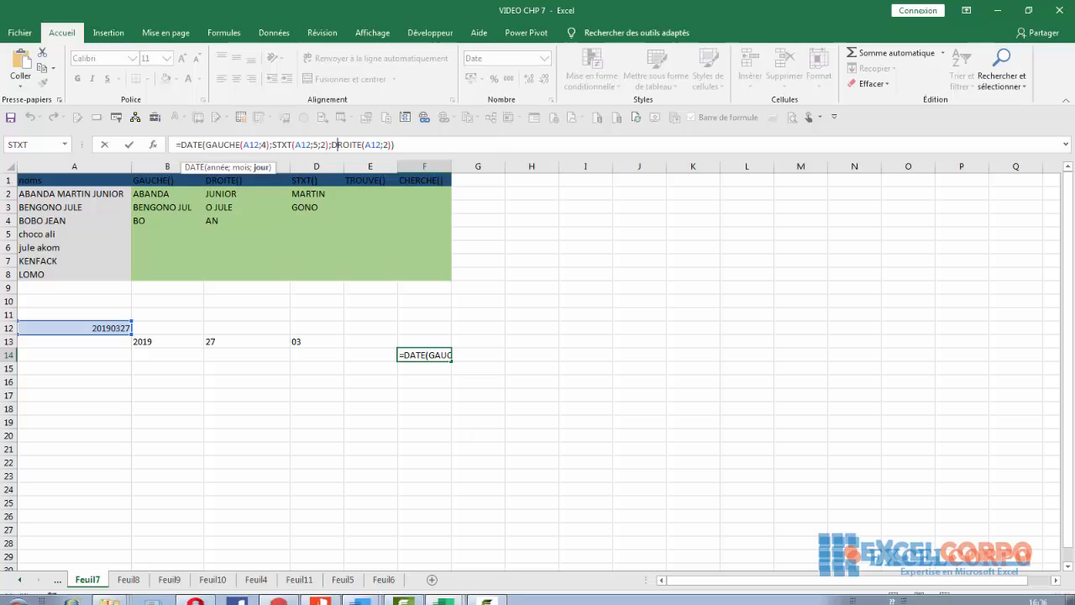
pyautogui.click(502, 597)
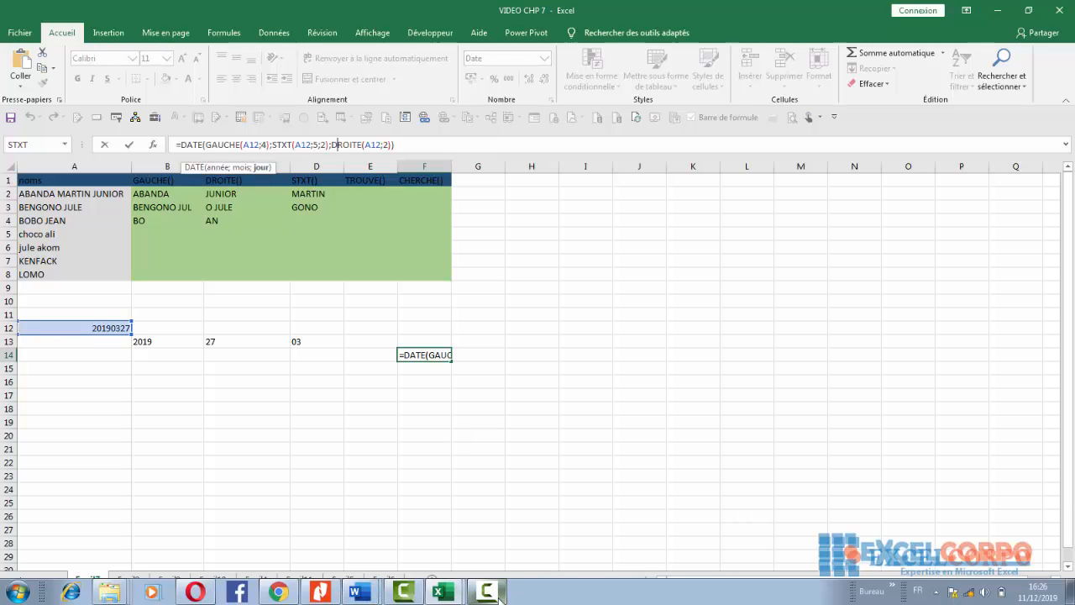
pyautogui.click(505, 598)
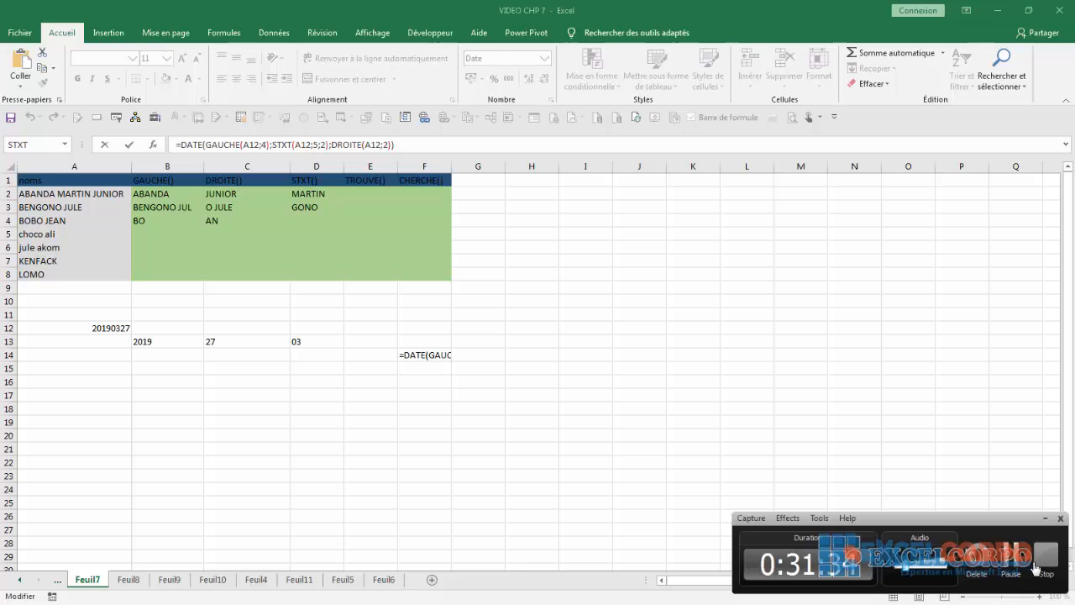